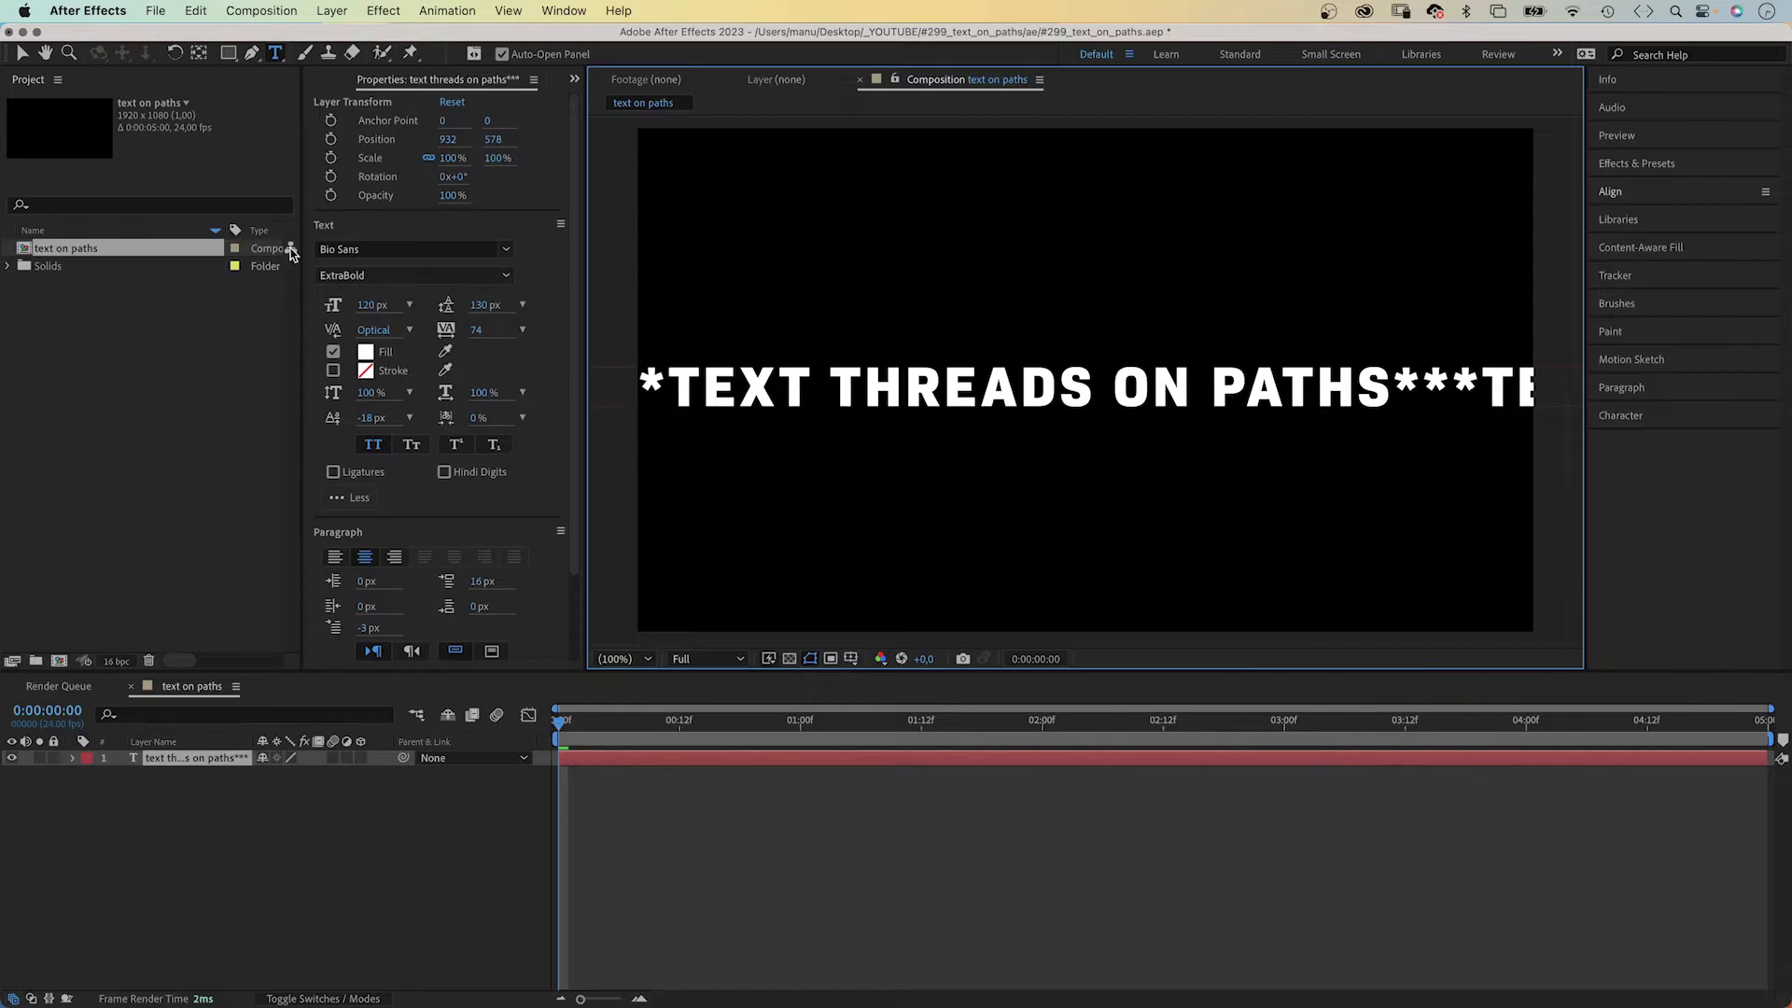
Step: Draw an open S-shaped mask path with the Pen tool on the text layer, spanning beyond both sides of the frame
{"action": "left_click", "coordinate": [23, 53]}
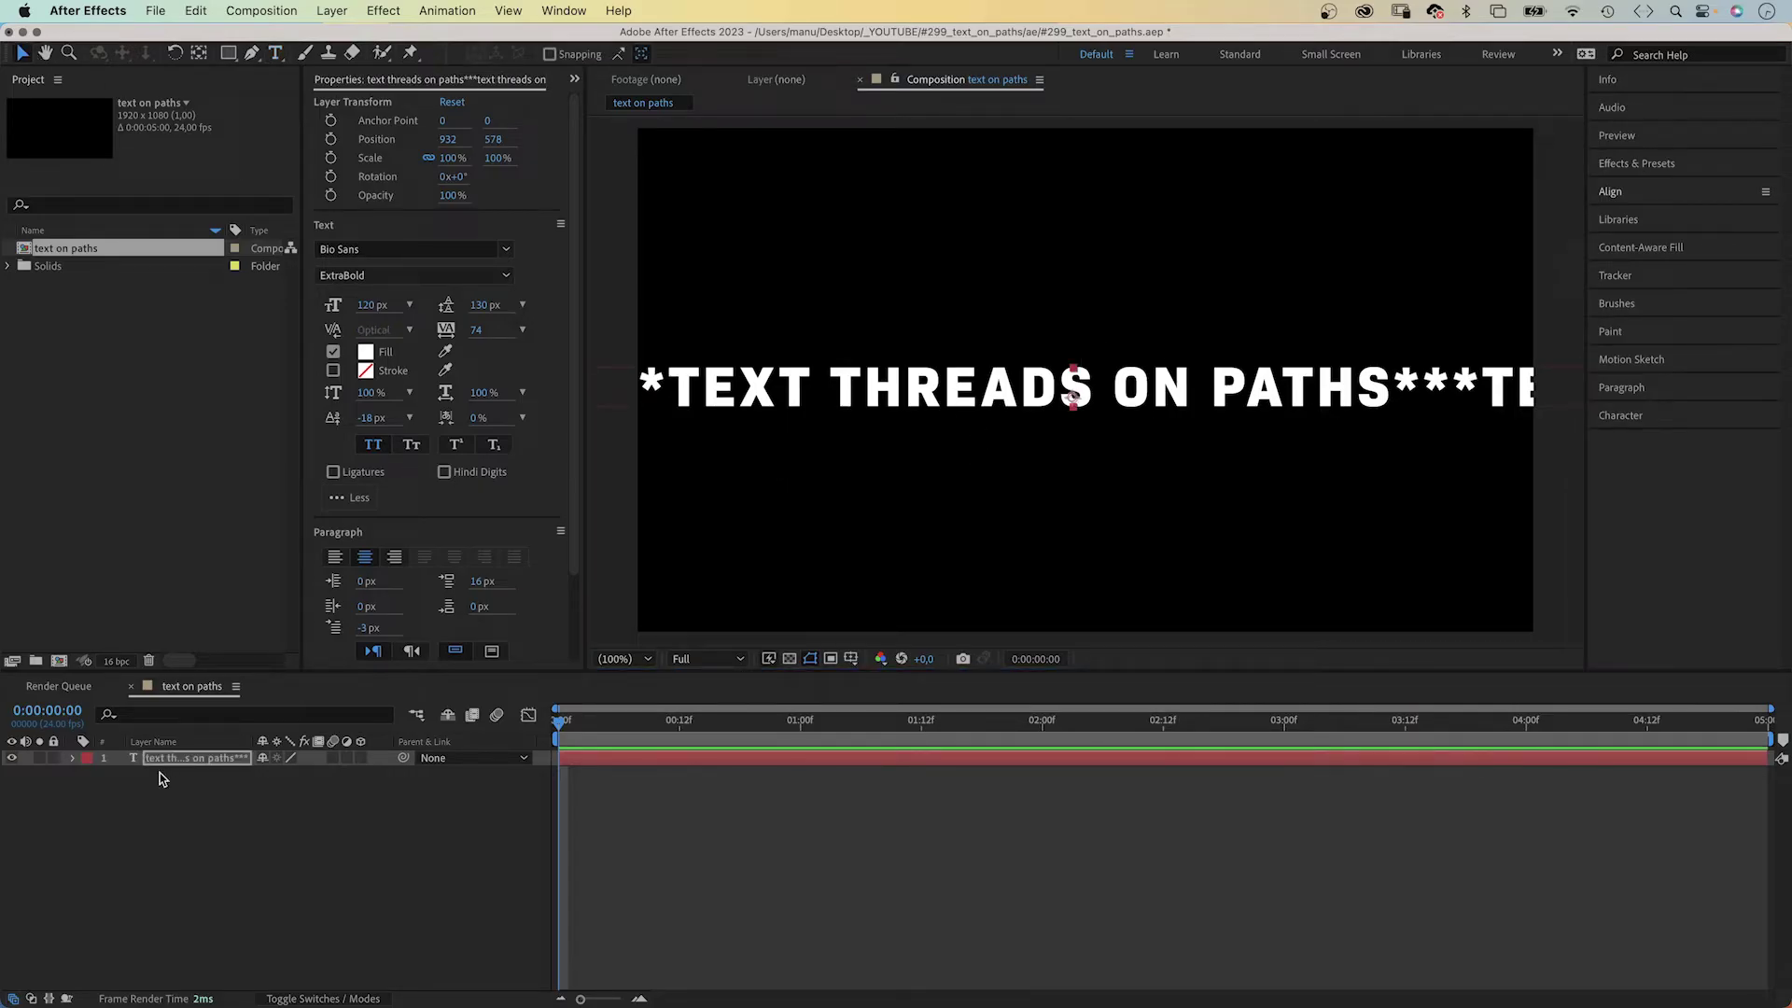
{"action": "left_click", "coordinate": [253, 53]}
{"action": "left_click", "coordinate": [622, 344]}
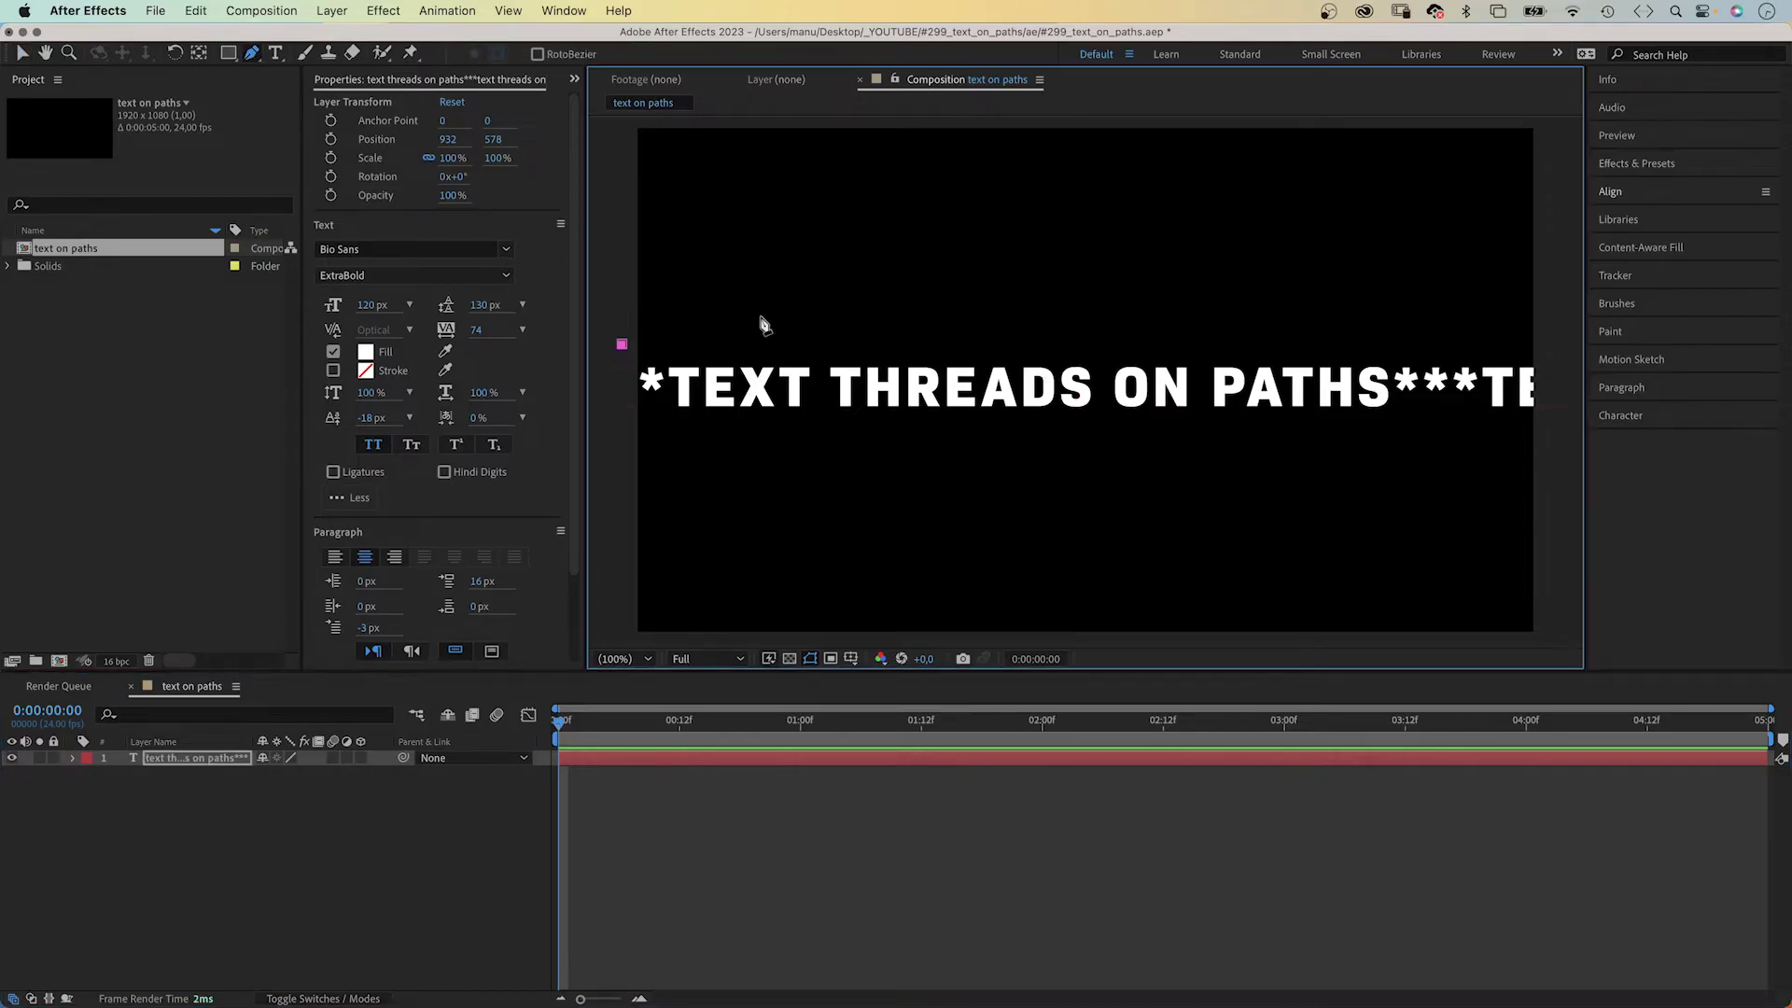
{"action": "left_click_drag", "start_coordinate": [1067, 372], "coordinate": [1240, 454]}
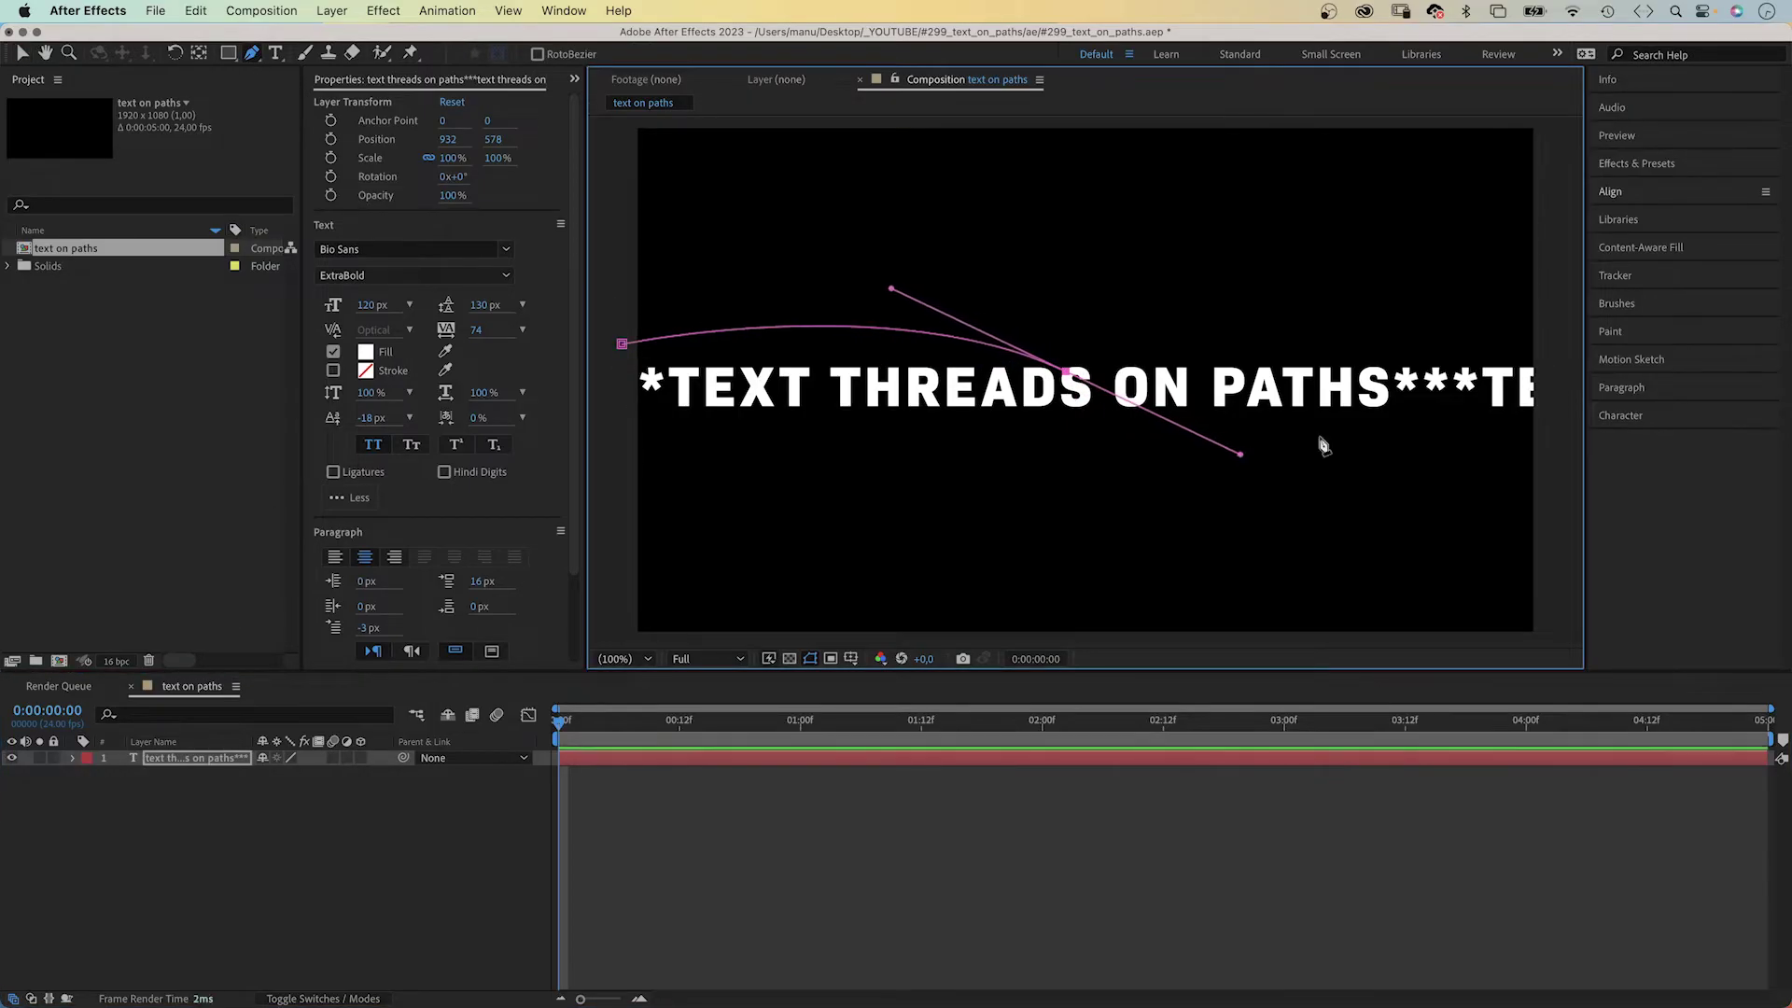
{"action": "left_click_drag", "start_coordinate": [1564, 376], "coordinate": [1606, 364]}
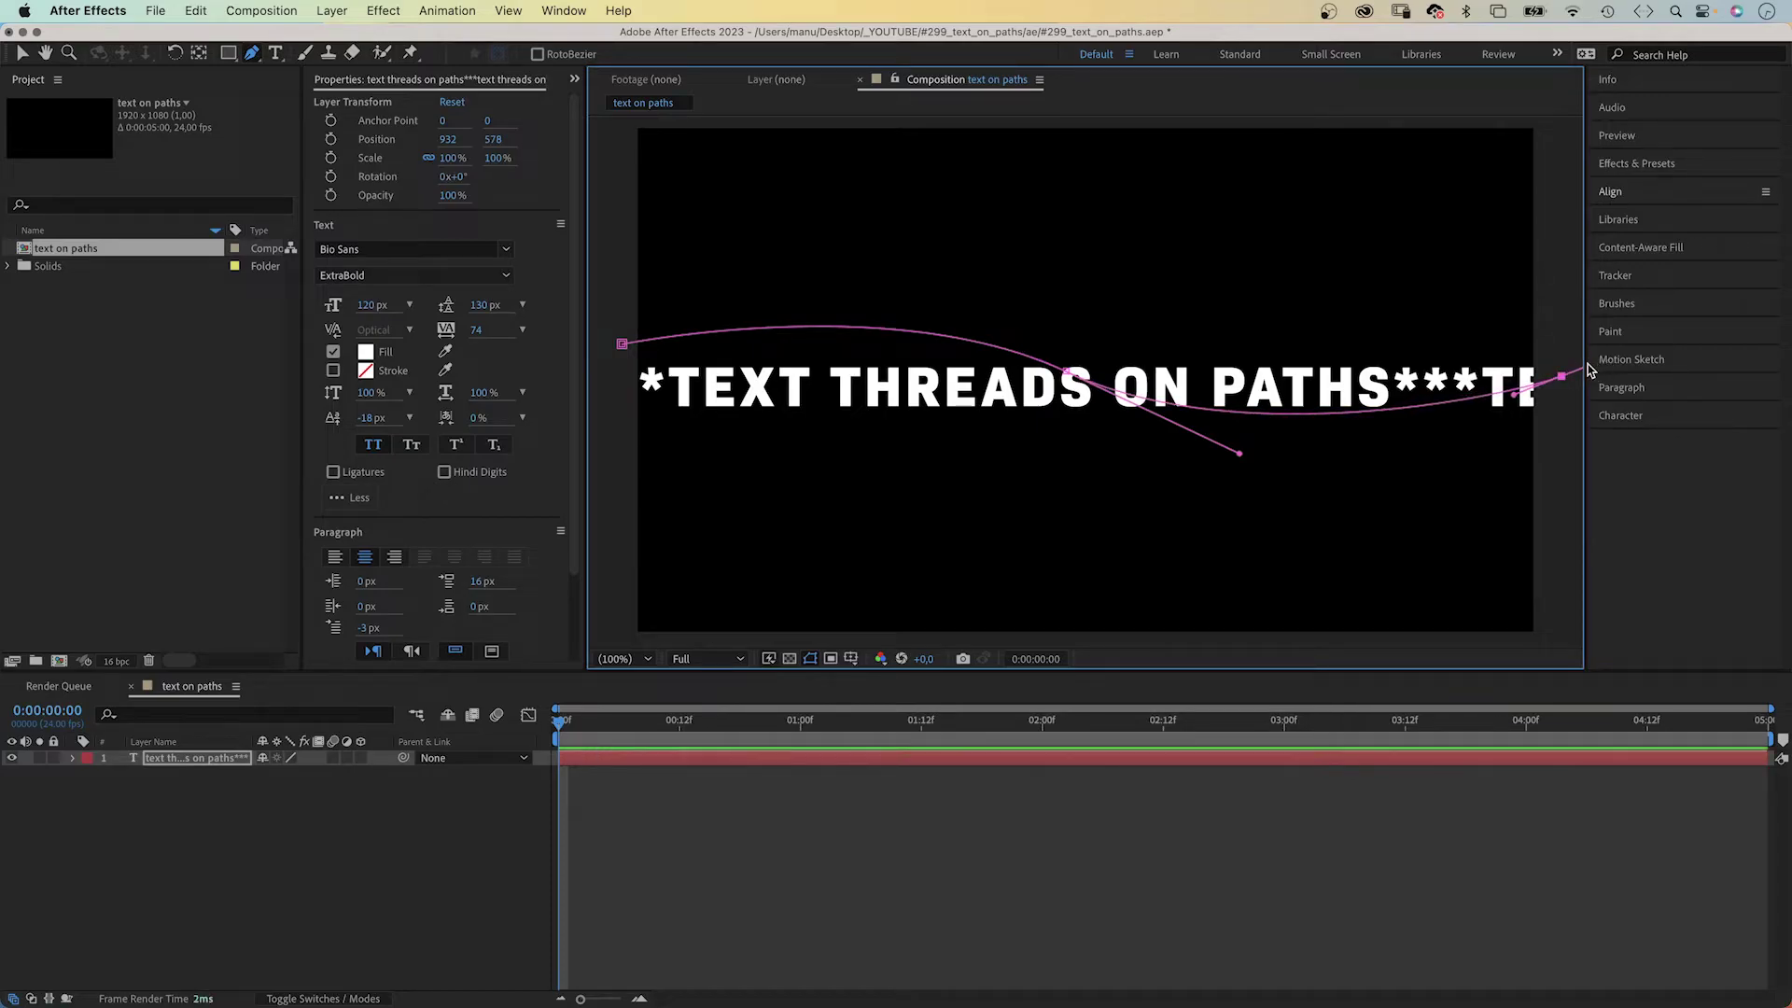
Step: Set the text layer's path option to Mask 1 so the text follows the drawn curve
{"action": "left_click", "coordinate": [72, 760]}
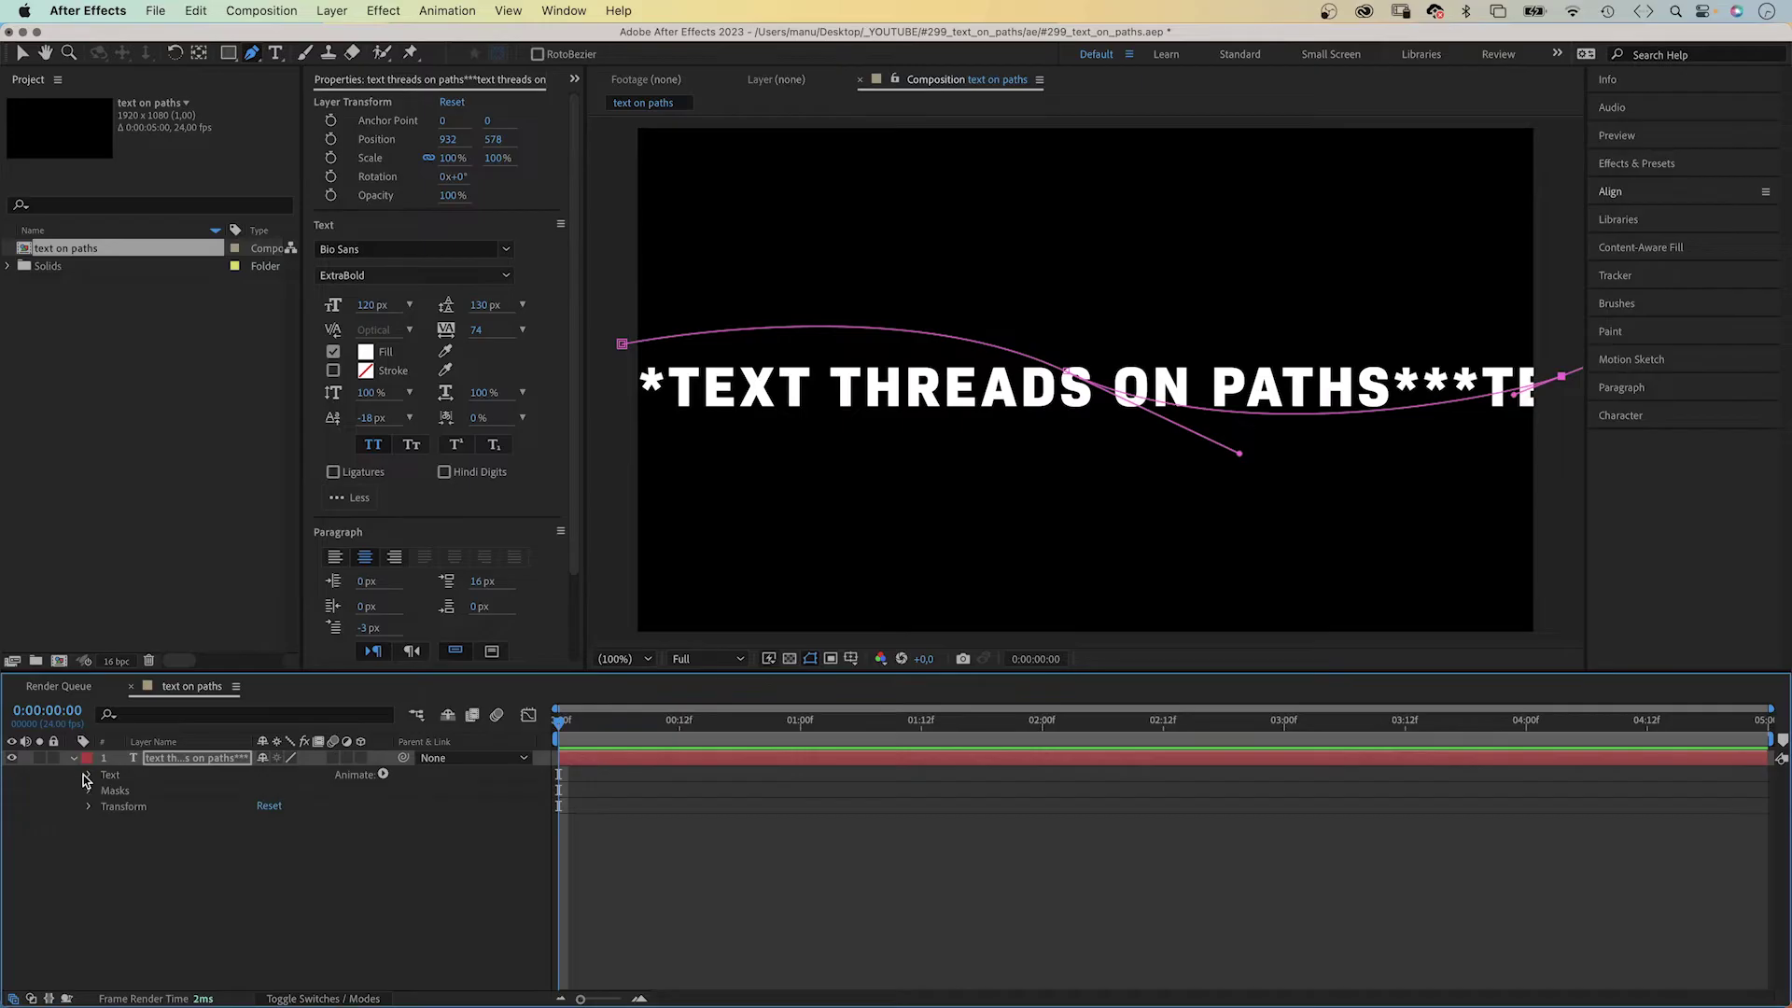
{"action": "left_click", "coordinate": [88, 777]}
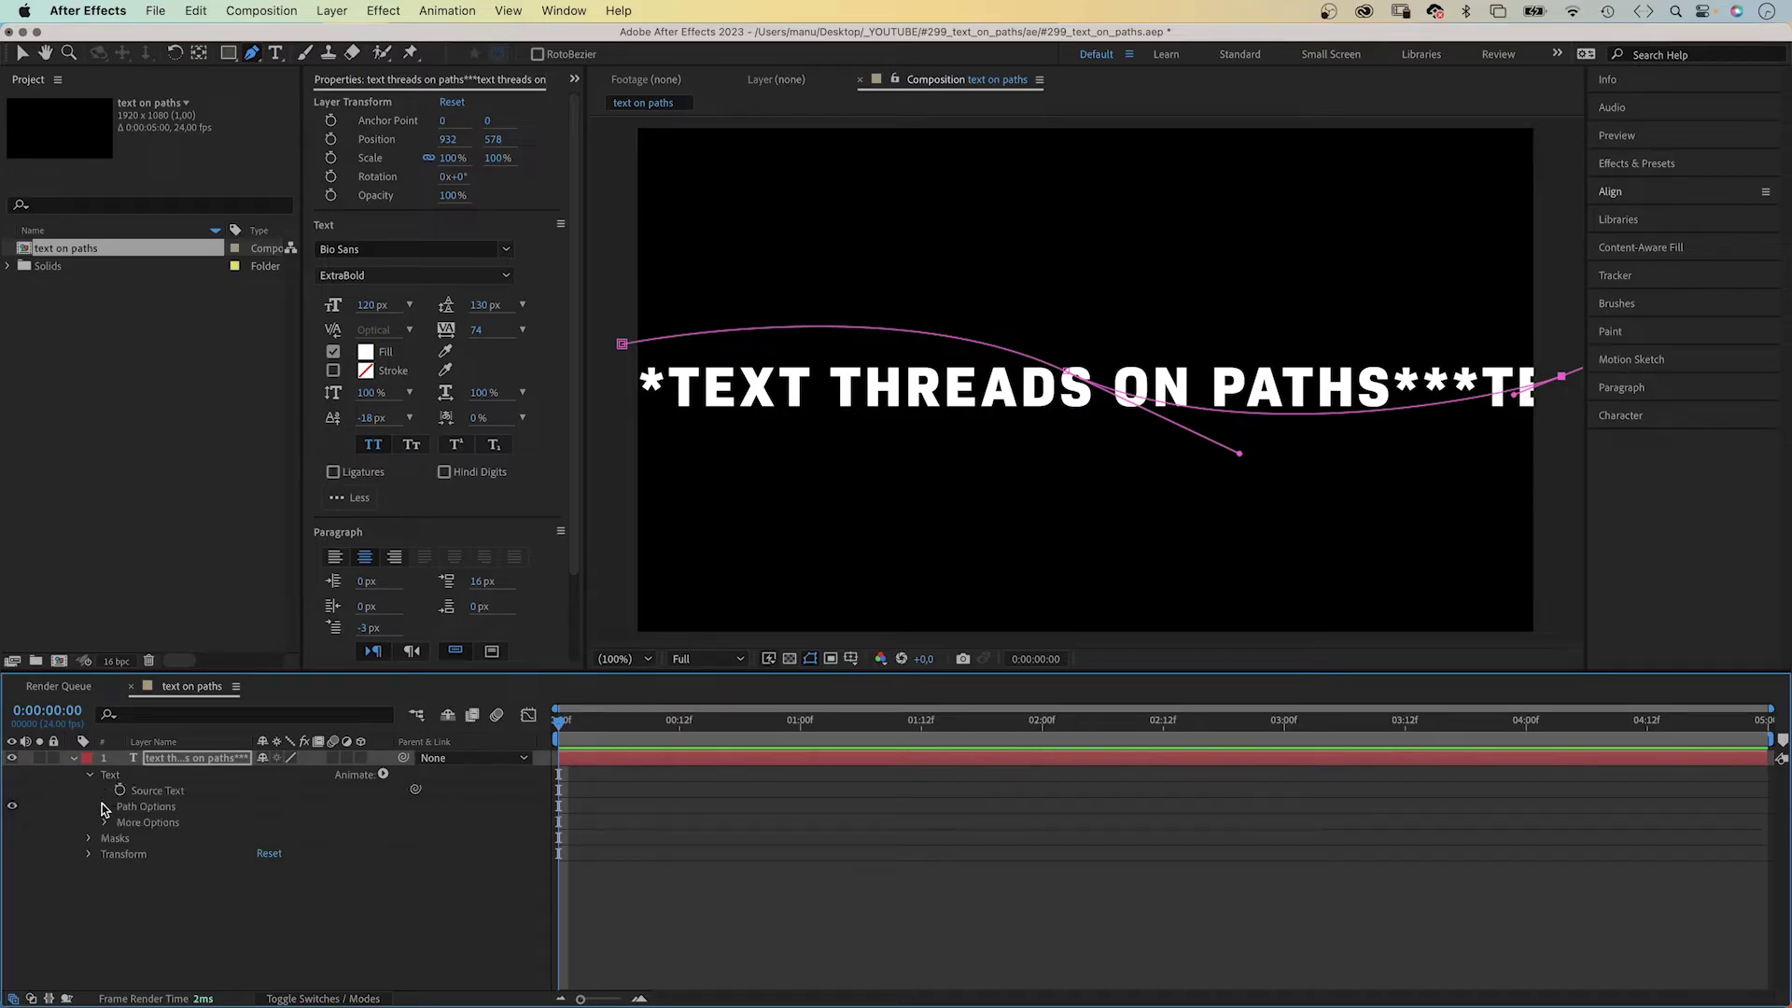
{"action": "left_click", "coordinate": [104, 806]}
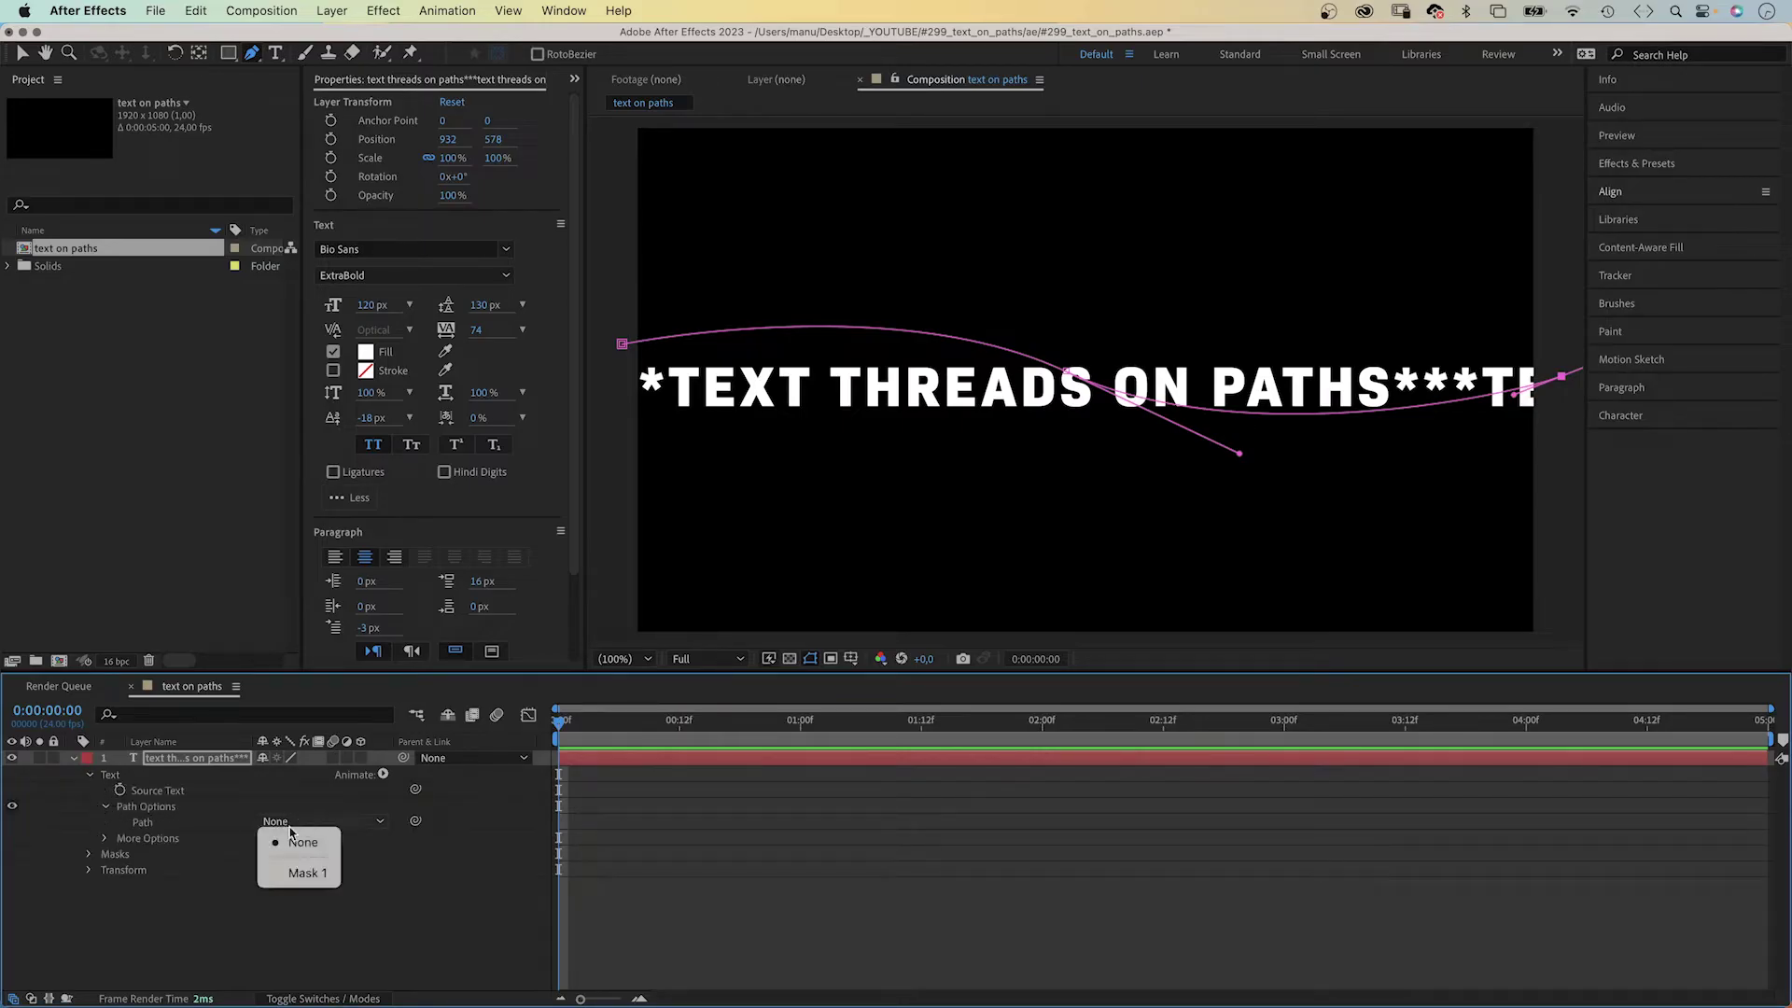
{"action": "left_click", "coordinate": [305, 874]}
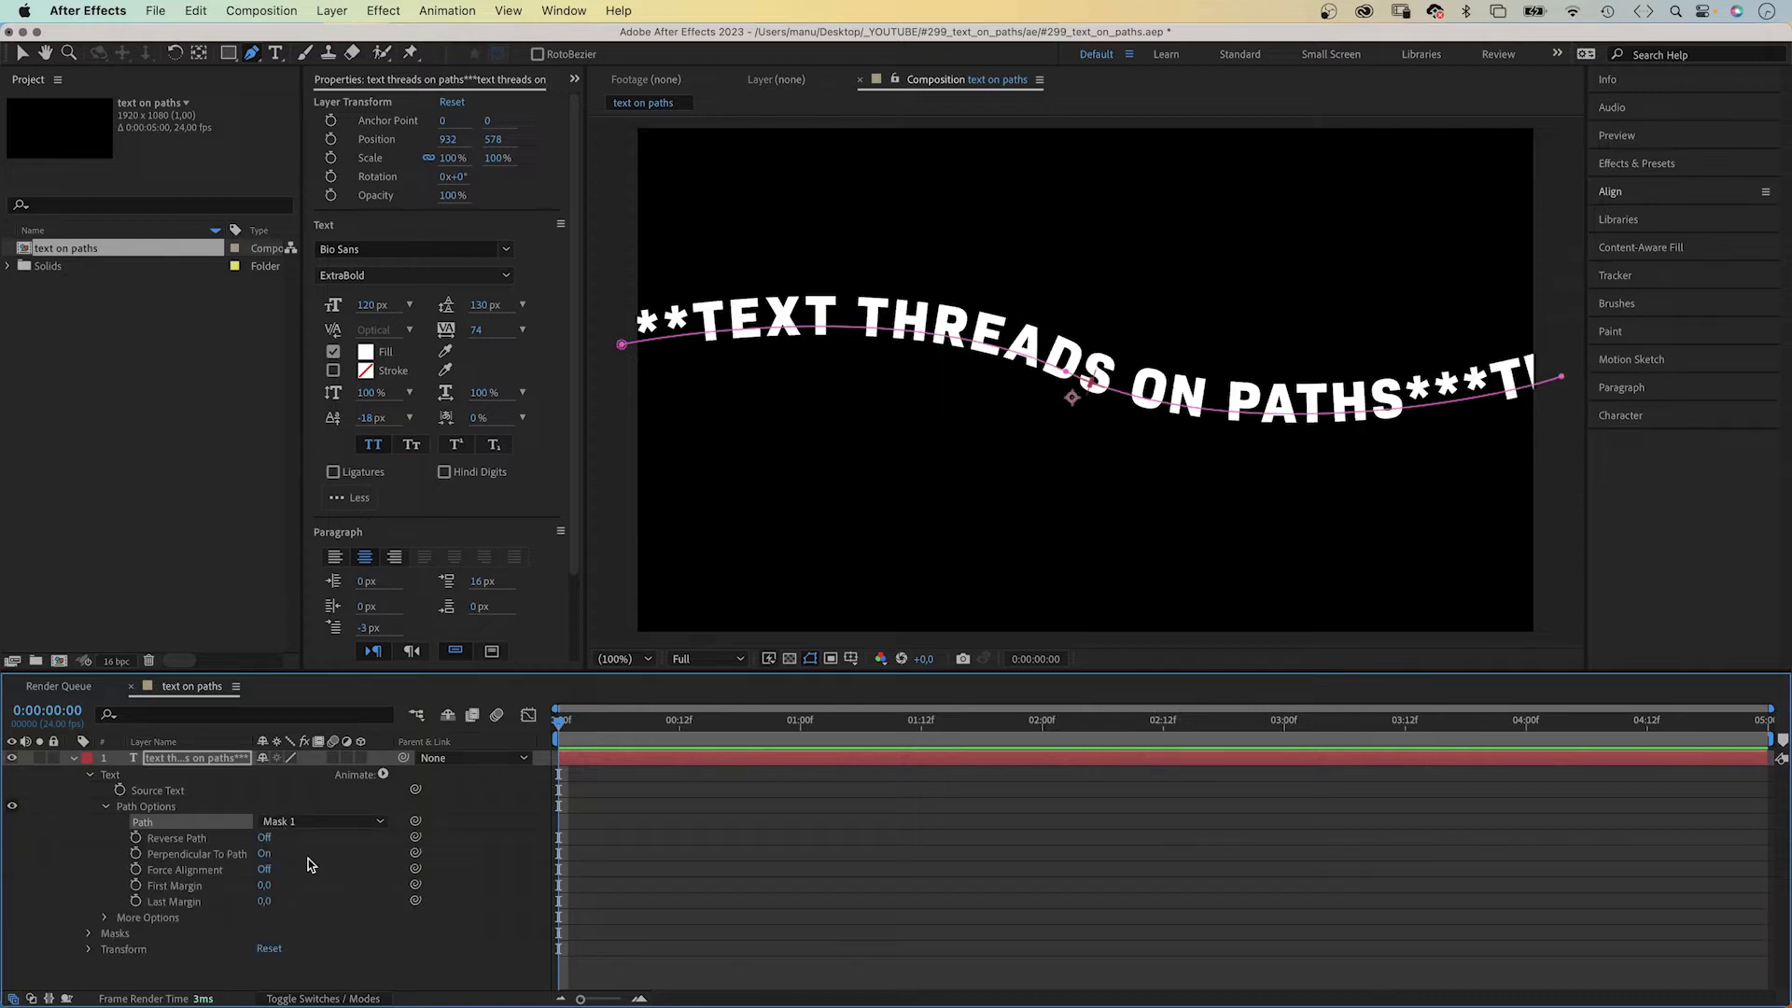
Step: Try toggling Reverse Path, Perpendicular To Path and Force Alignment for the text, restoring each setting
{"action": "left_click", "coordinate": [264, 837]}
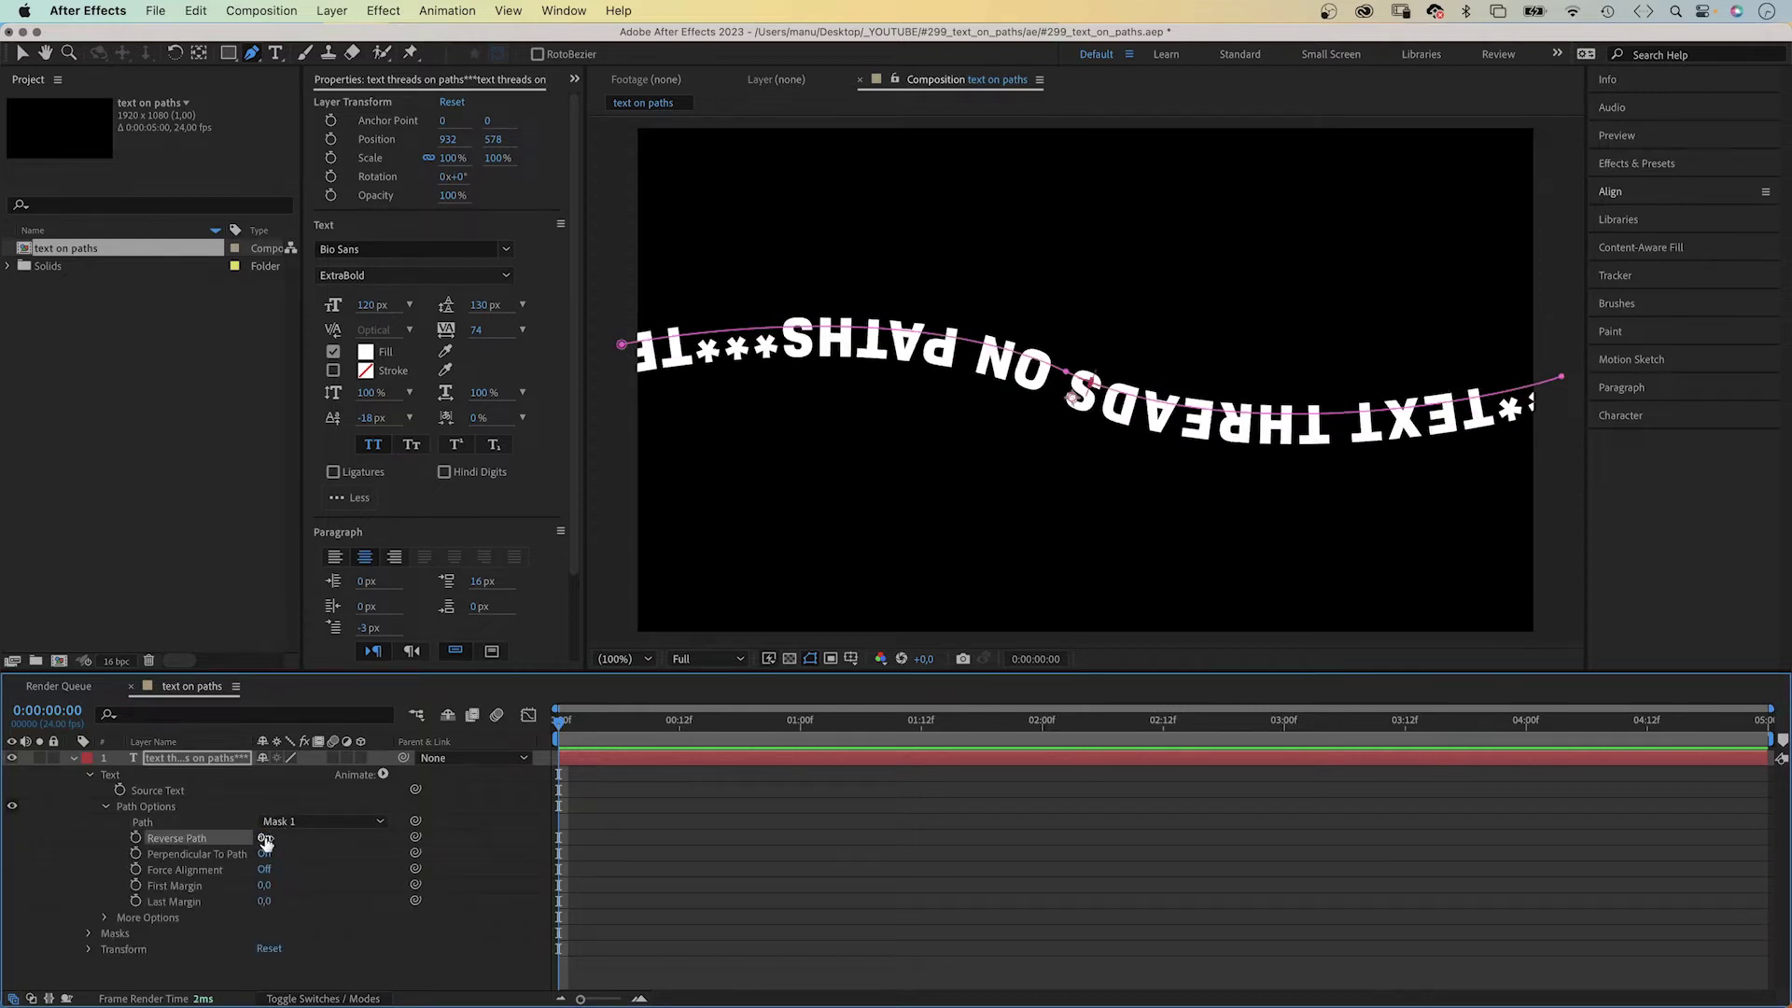
{"action": "left_click", "coordinate": [264, 839]}
{"action": "left_click", "coordinate": [264, 854]}
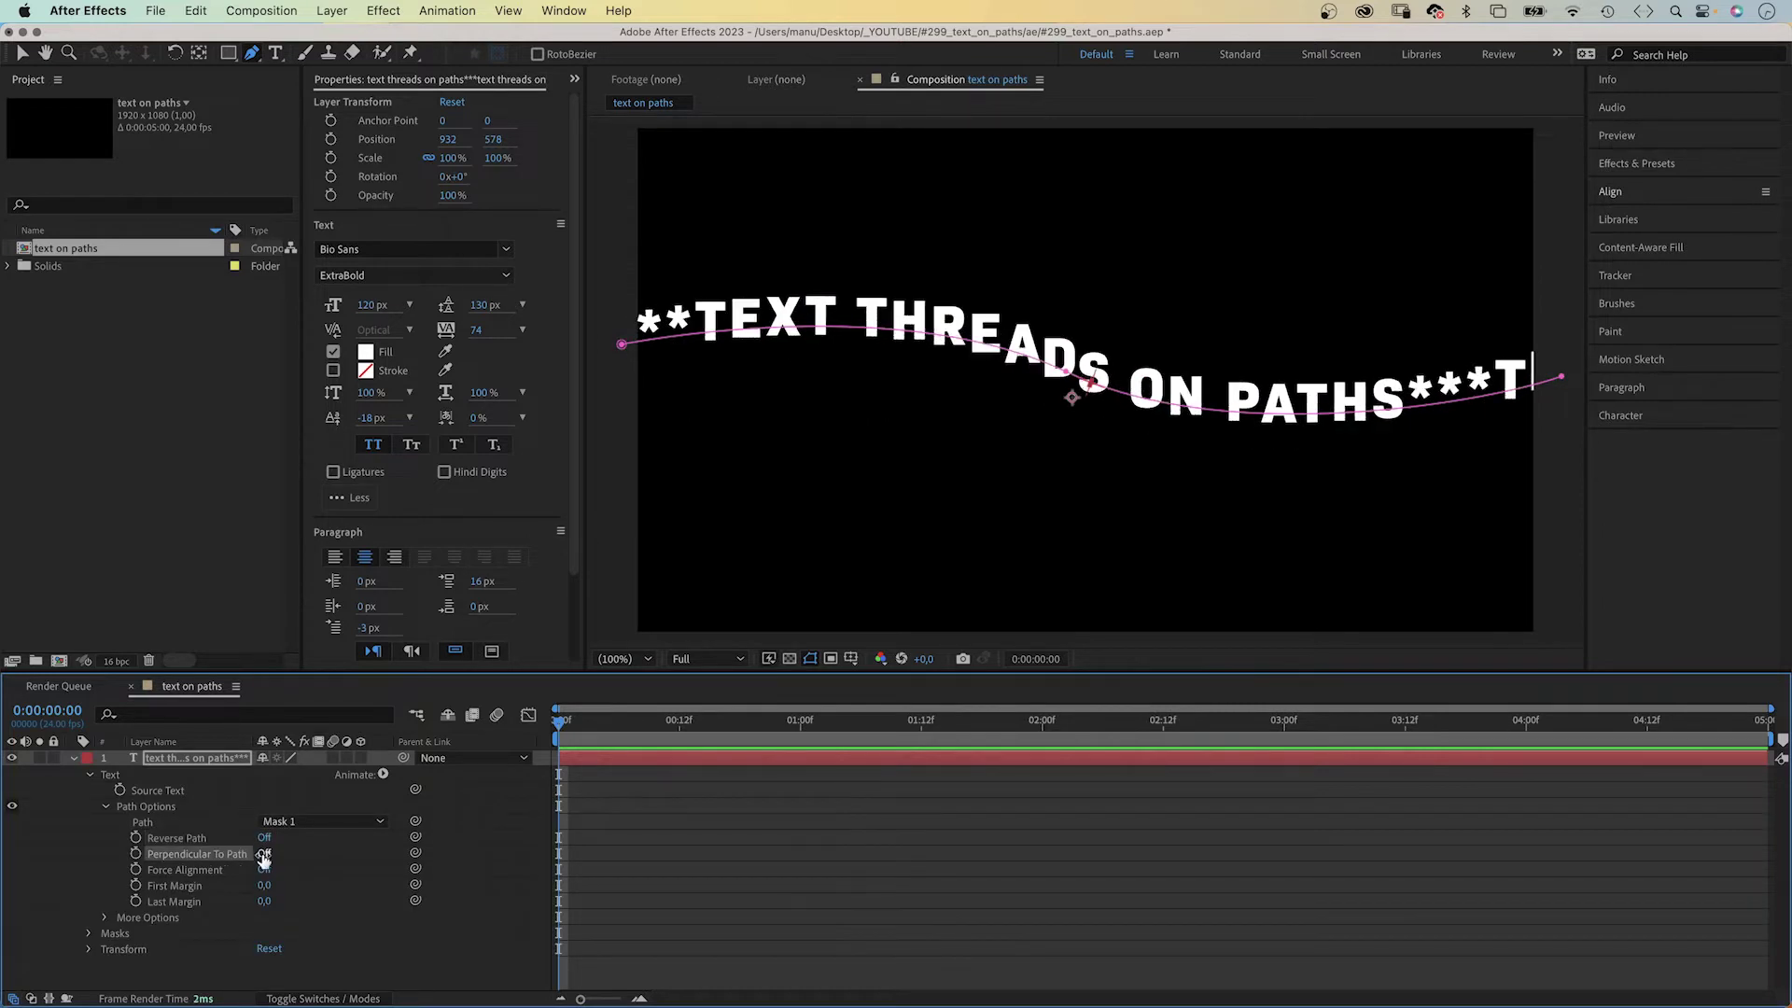
{"action": "left_click", "coordinate": [266, 870]}
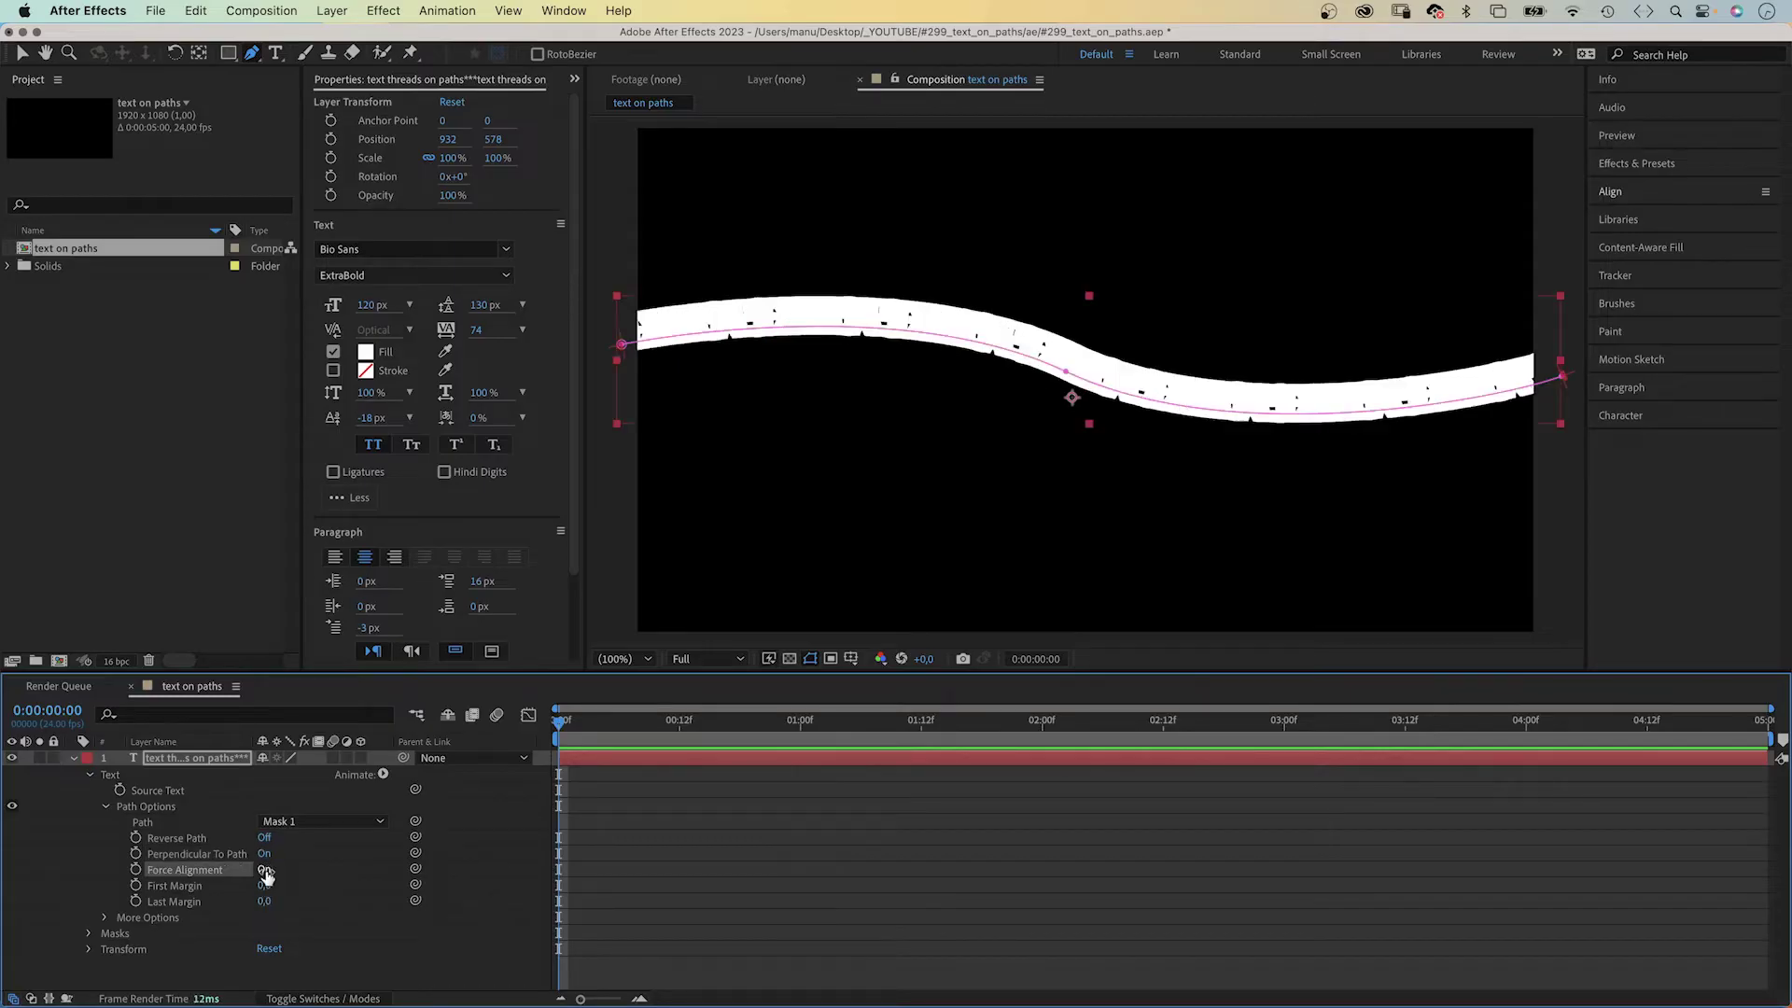
{"action": "left_click", "coordinate": [264, 870]}
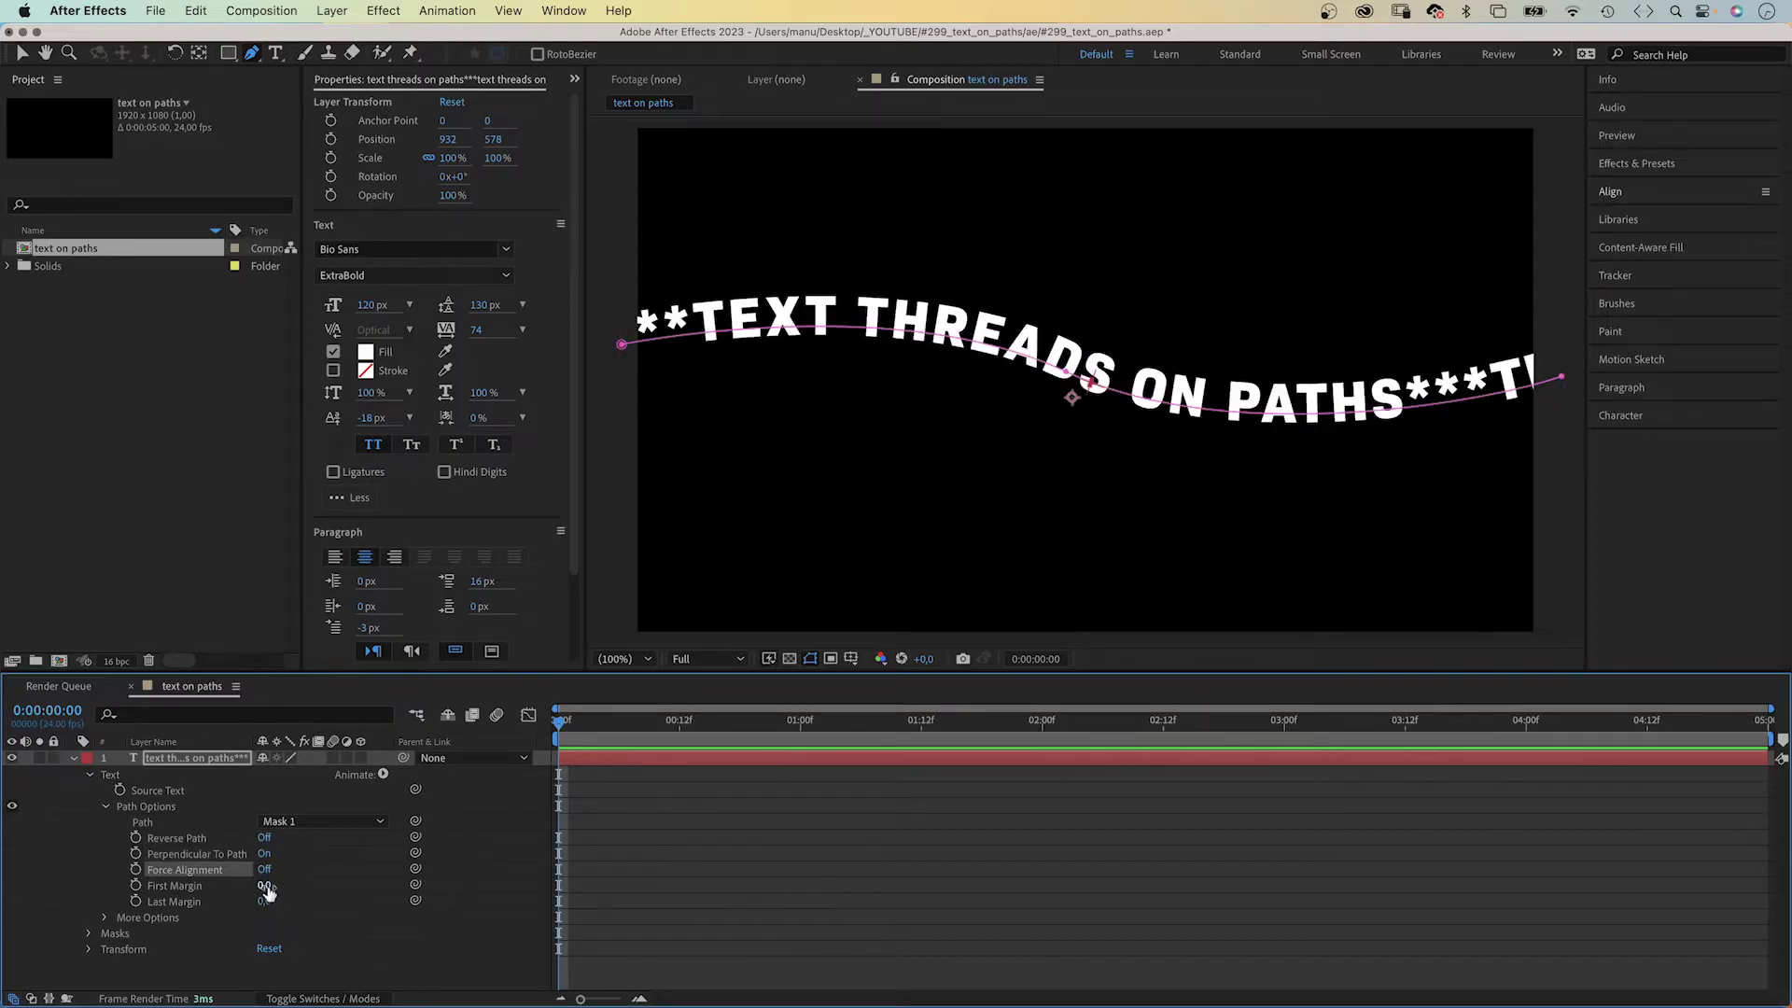
Step: Try a First Margin of -62 and a Last Margin of 64 on the text path, and undo both changes
{"action": "left_click_drag", "start_coordinate": [266, 886], "coordinate": [299, 872]}
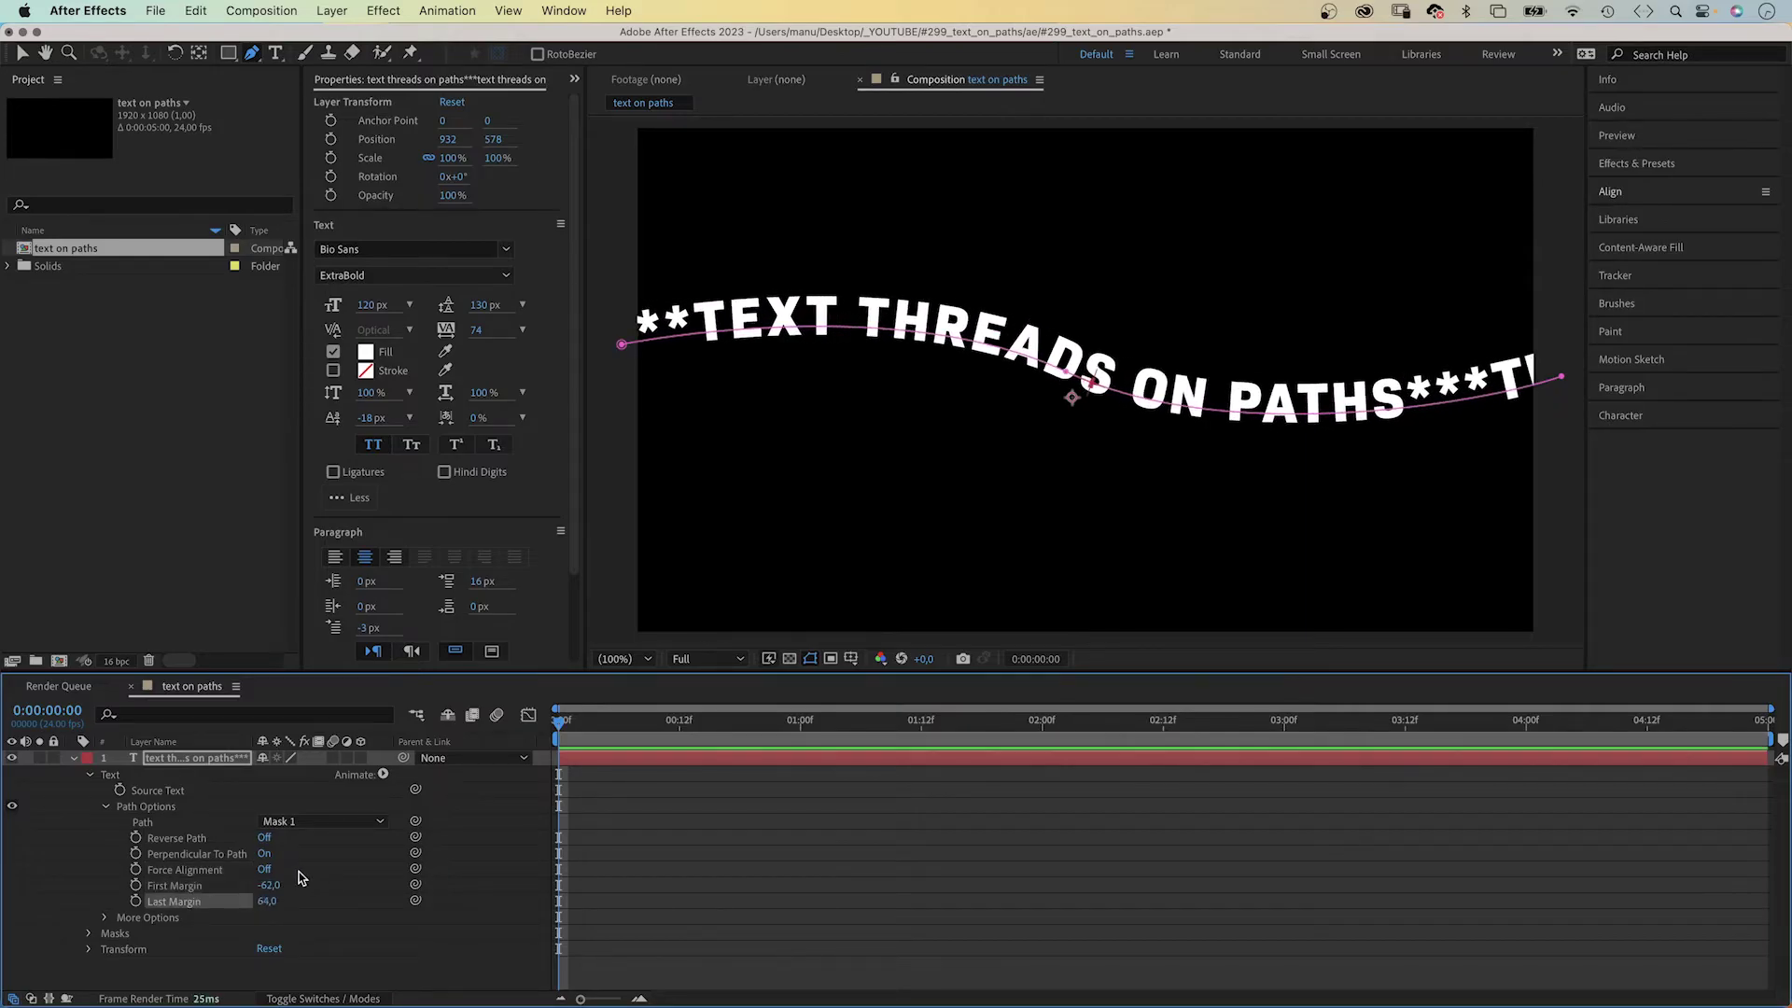
{"action": "key", "text": "super+z"}
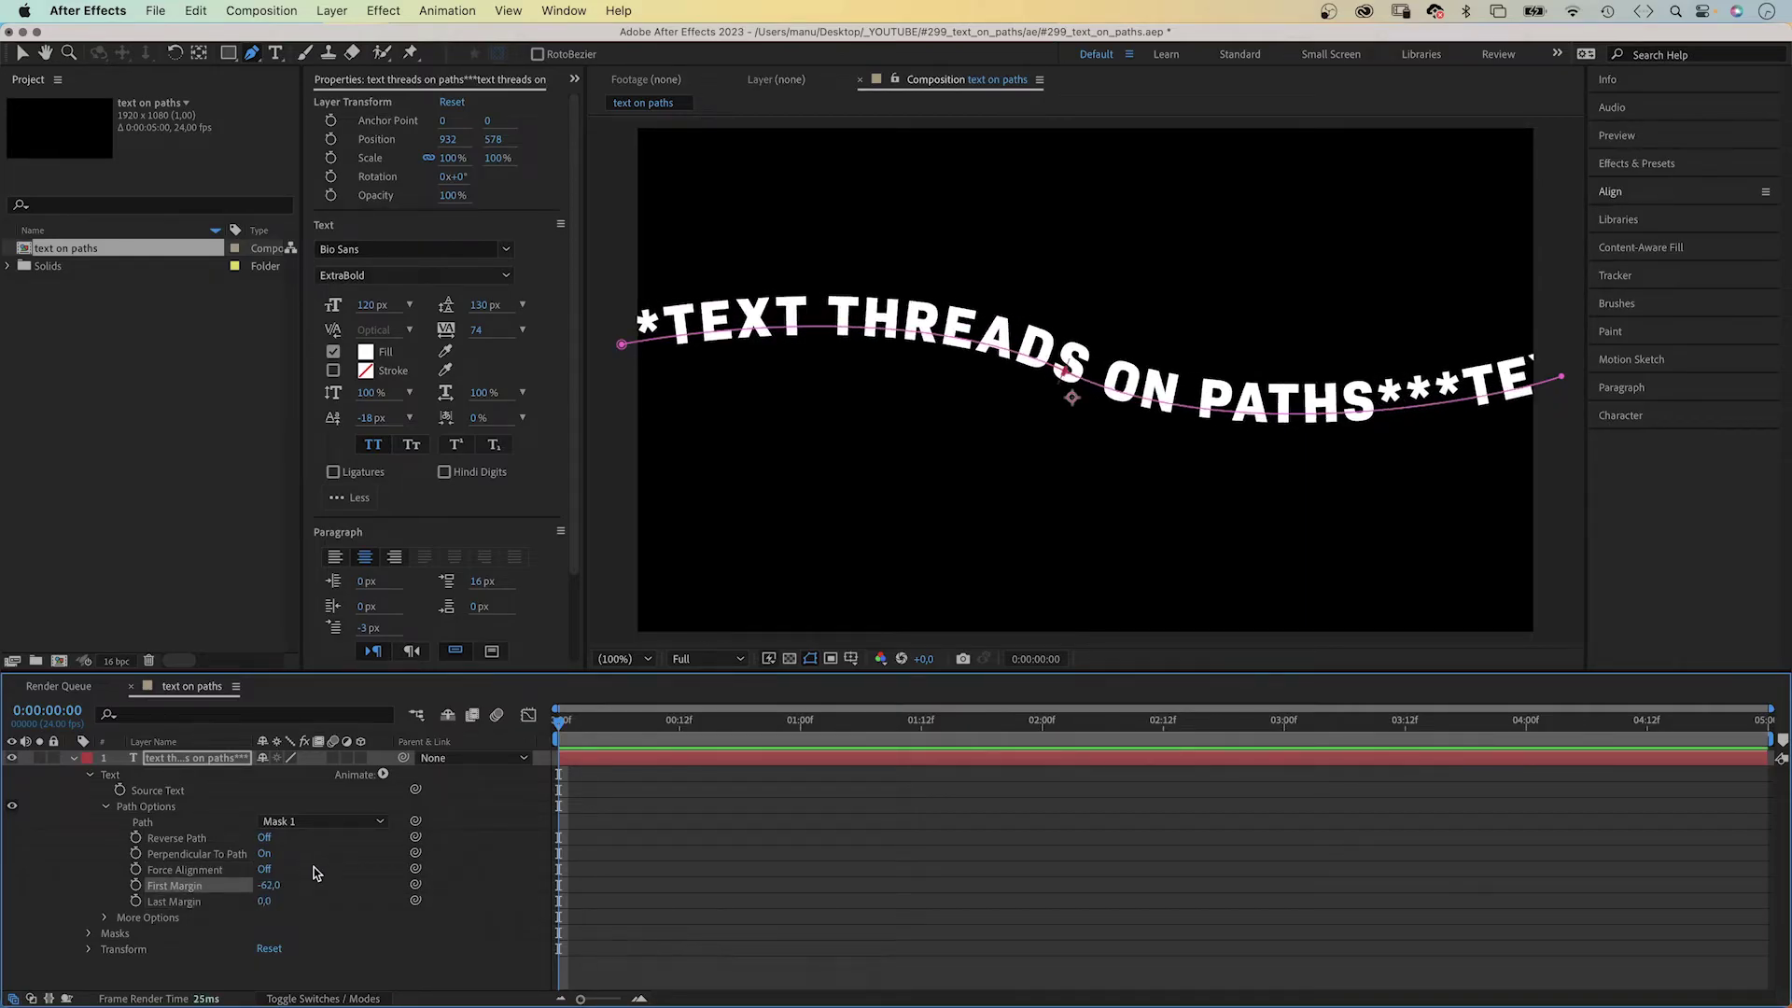
{"action": "key", "text": "super+z"}
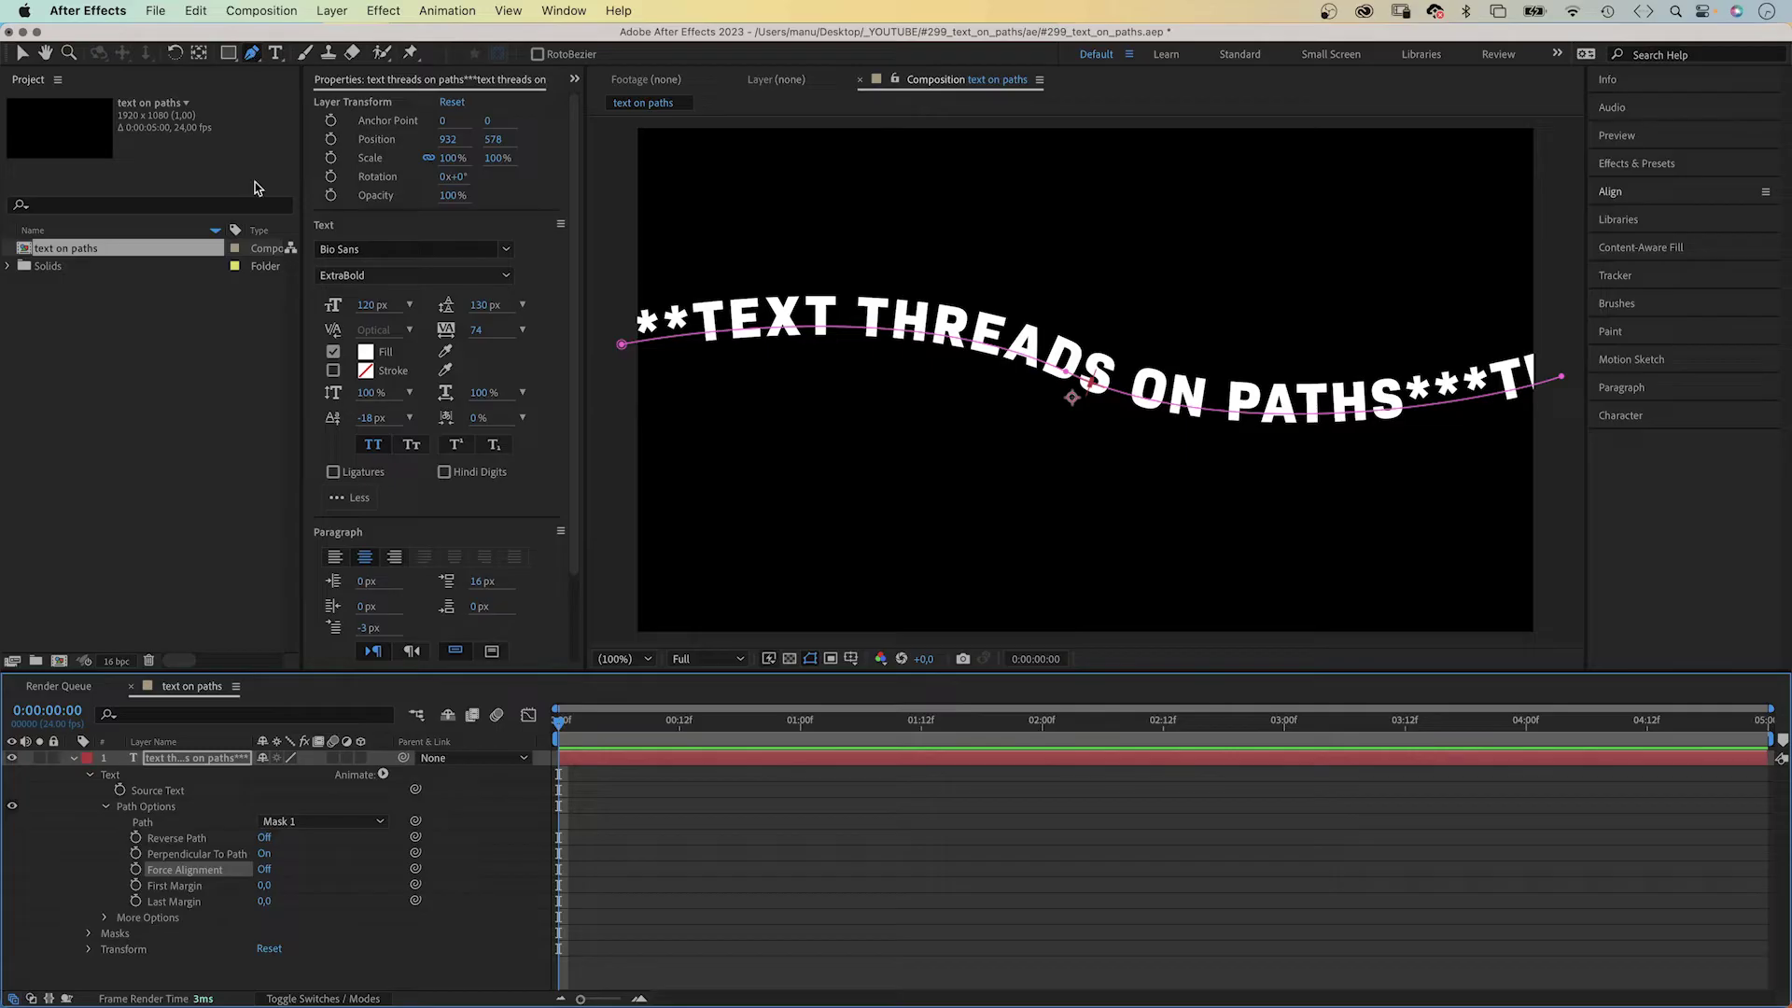
Step: With no layer selected, draw a separate open wavy shape path with three points below the text using the Pen tool
{"action": "left_click", "coordinate": [75, 759]}
{"action": "left_click", "coordinate": [172, 836]}
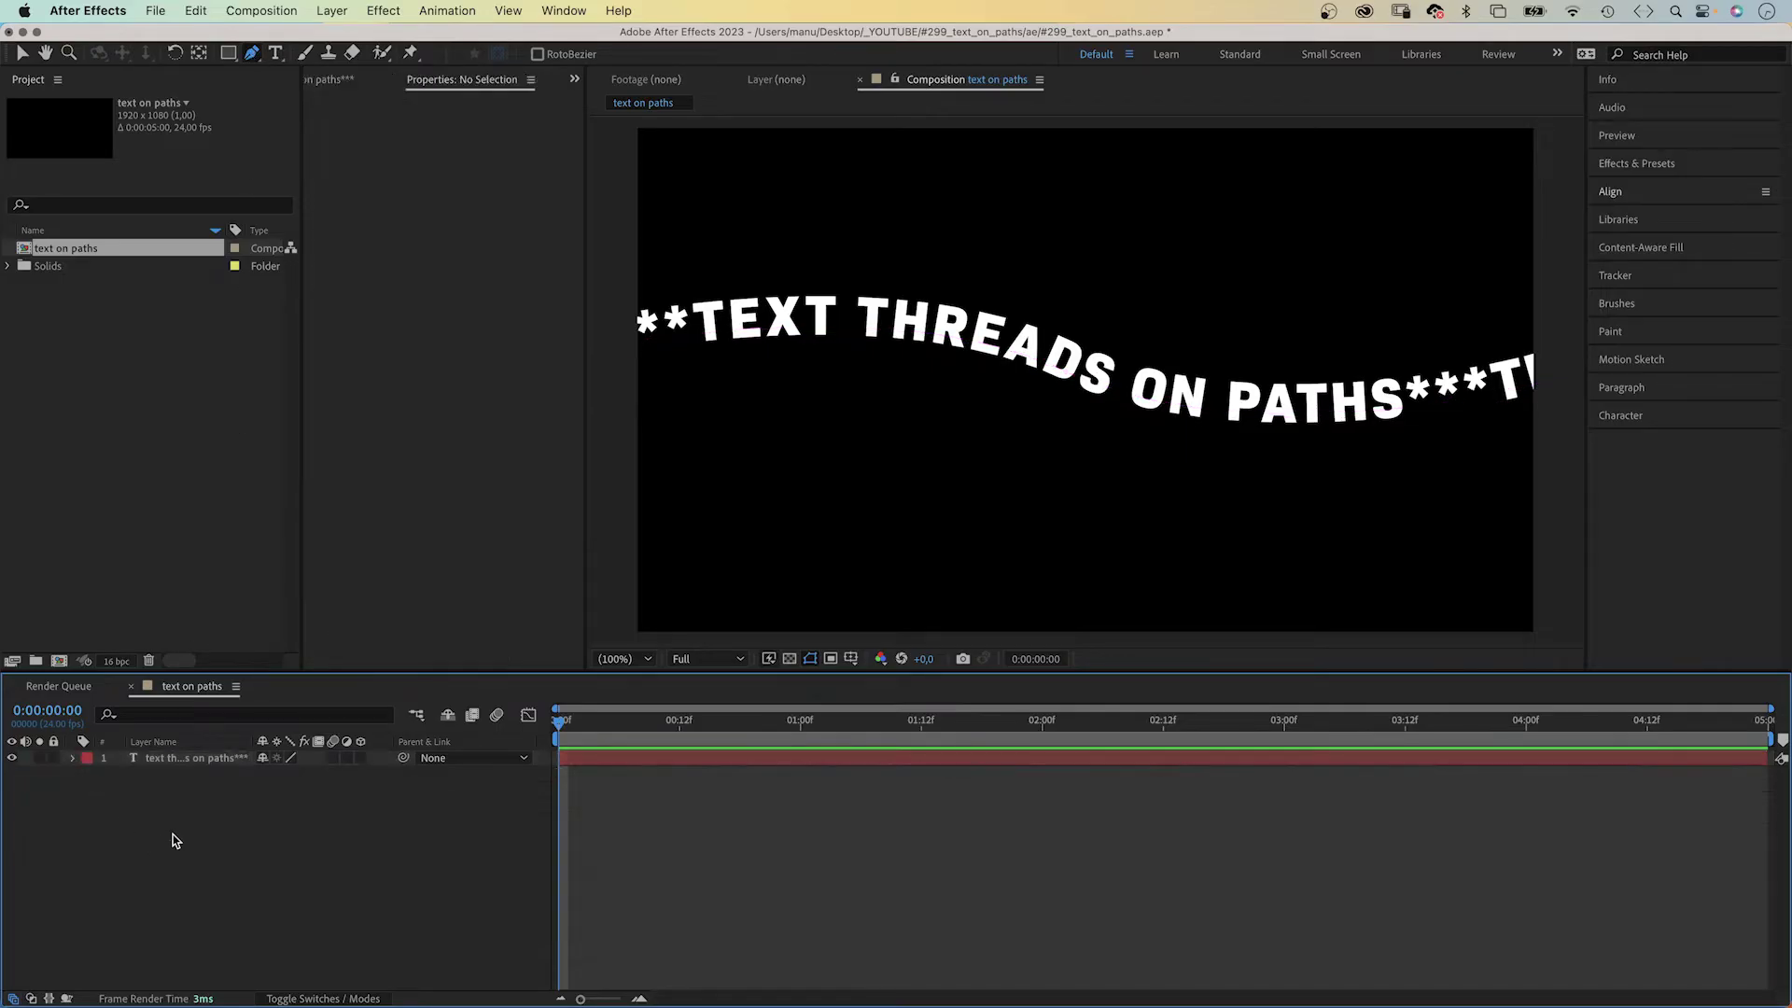
{"action": "left_click_drag", "start_coordinate": [692, 432], "coordinate": [751, 423]}
{"action": "left_click_drag", "start_coordinate": [984, 453], "coordinate": [1100, 477]}
{"action": "left_click_drag", "start_coordinate": [1388, 447], "coordinate": [1449, 408]}
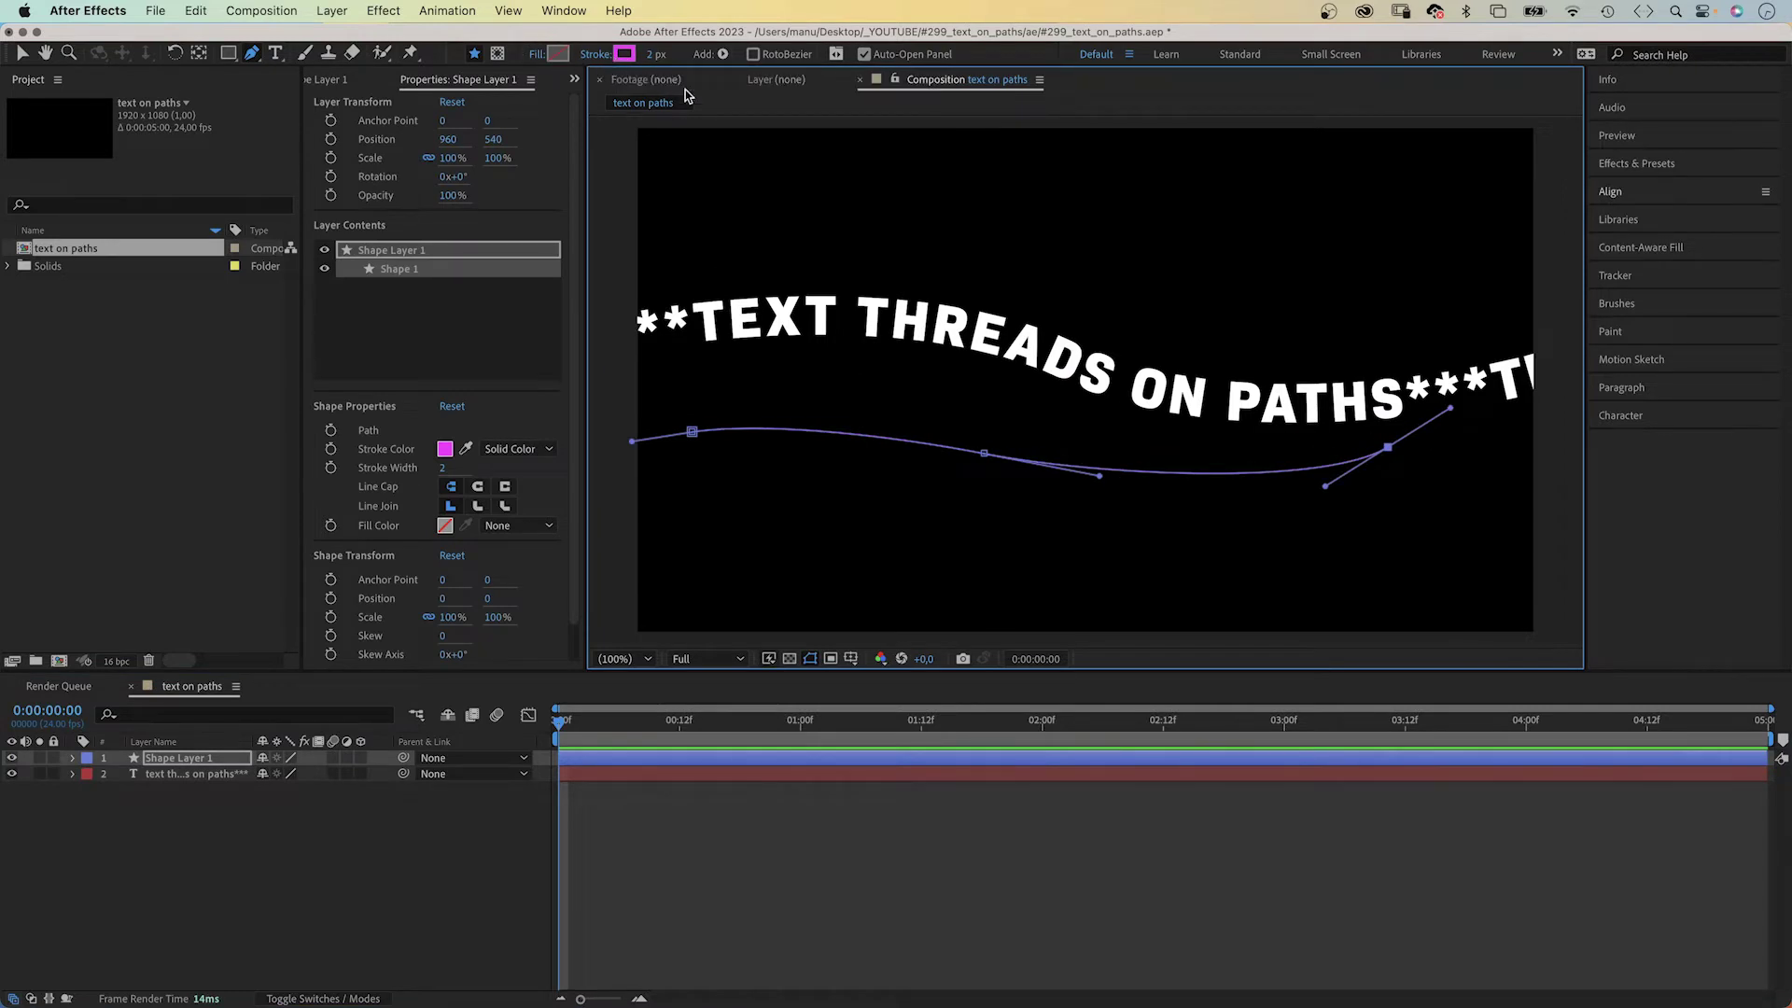
Step: Rename the new shape layer to "path" and place it below the text layer in the stack
{"action": "left_click", "coordinate": [173, 761]}
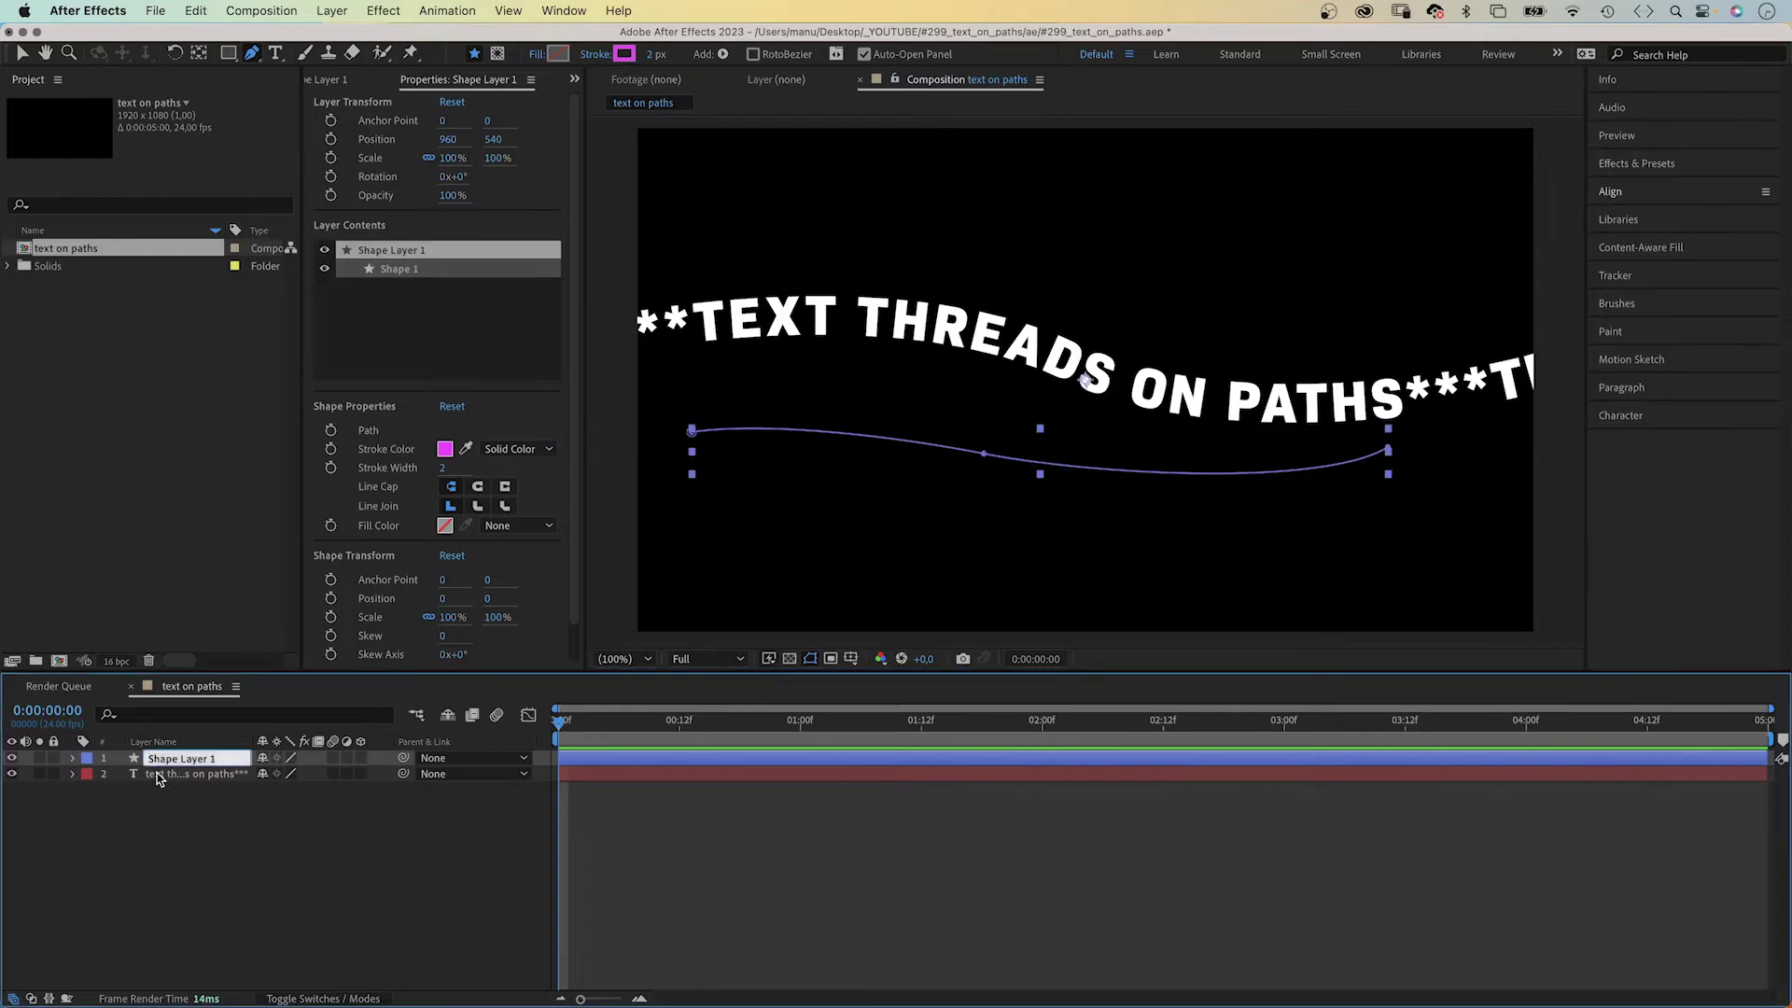
{"action": "type", "text": "path"}
{"action": "key", "text": "Return"}
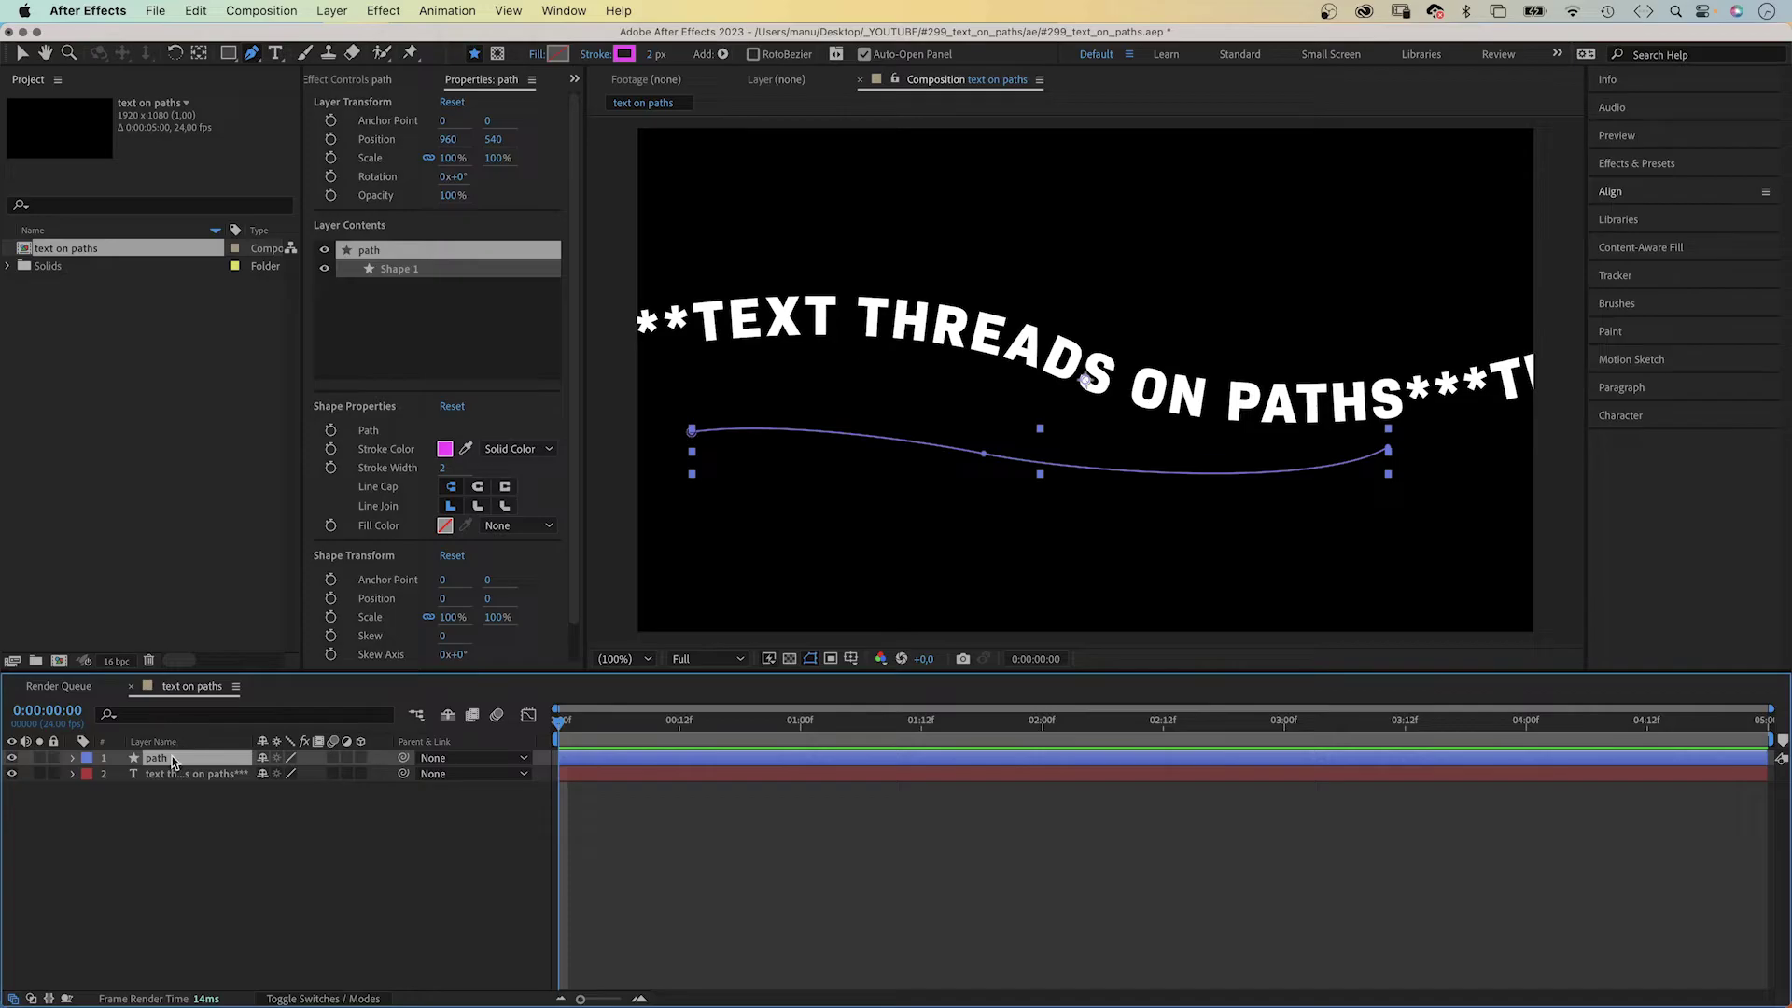
{"action": "left_click_drag", "start_coordinate": [172, 763], "coordinate": [179, 806]}
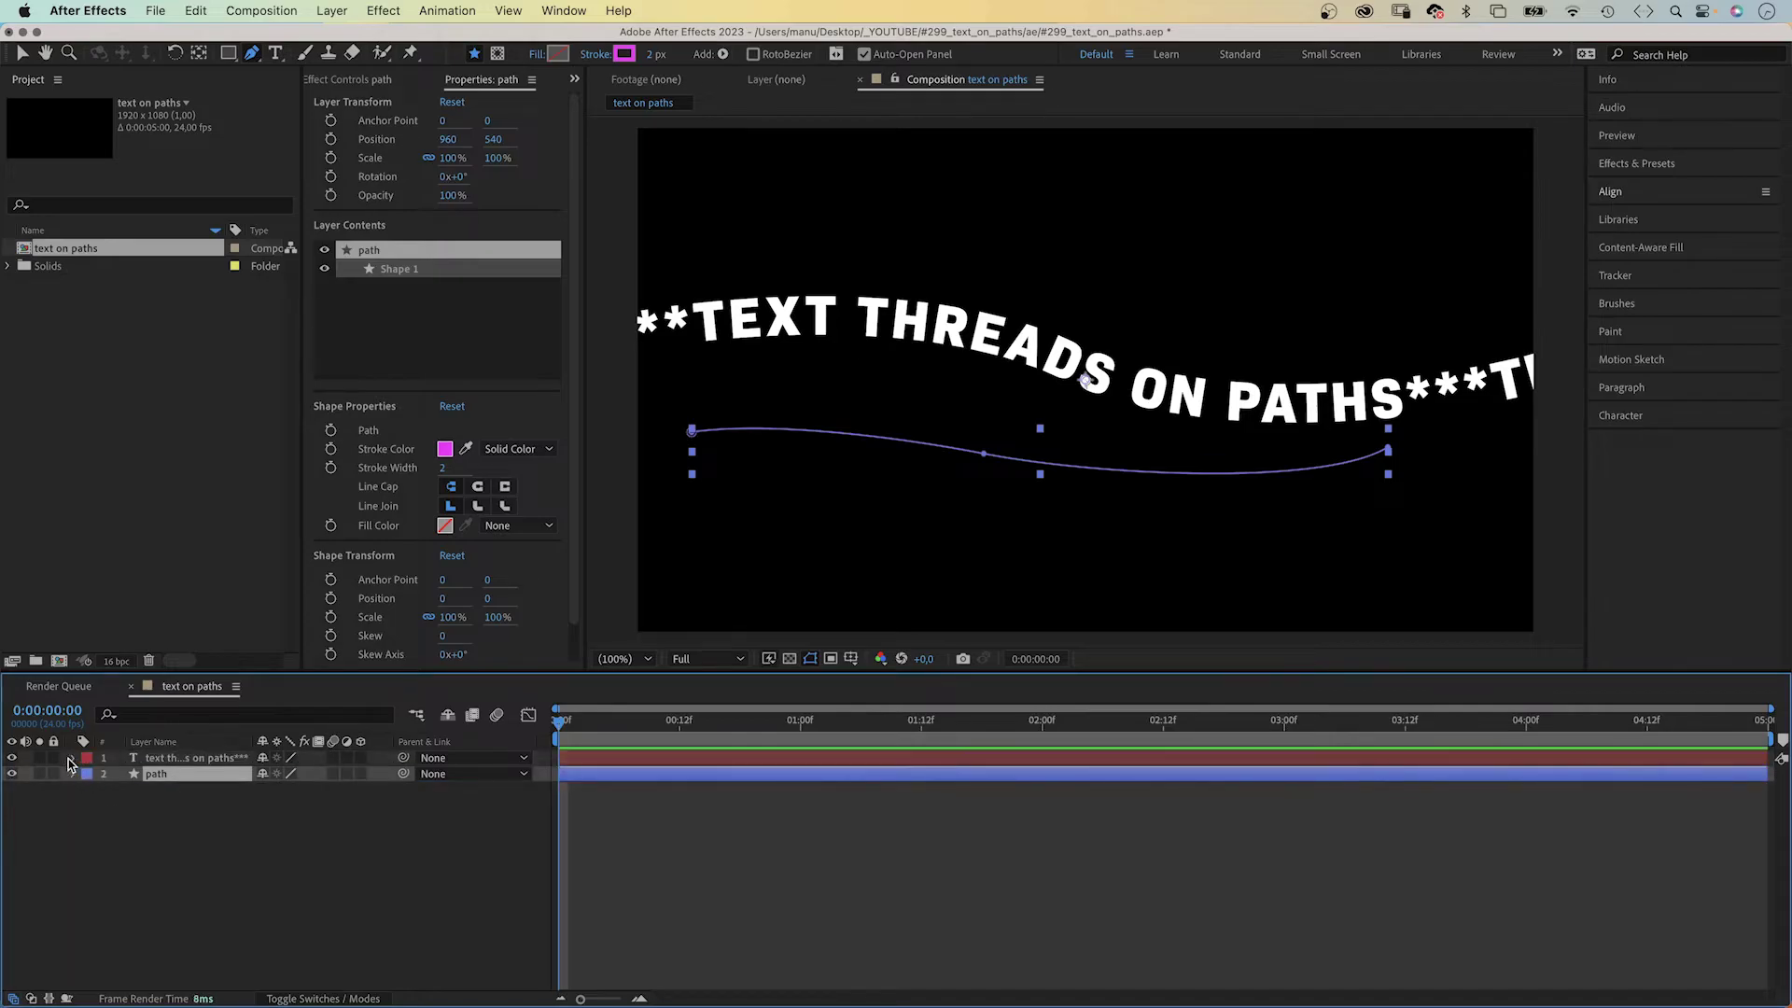
Step: Link the Path property of Shape 1 in the path layer to the text layer's Mask 1 path with the pick whip
{"action": "left_click", "coordinate": [70, 762]}
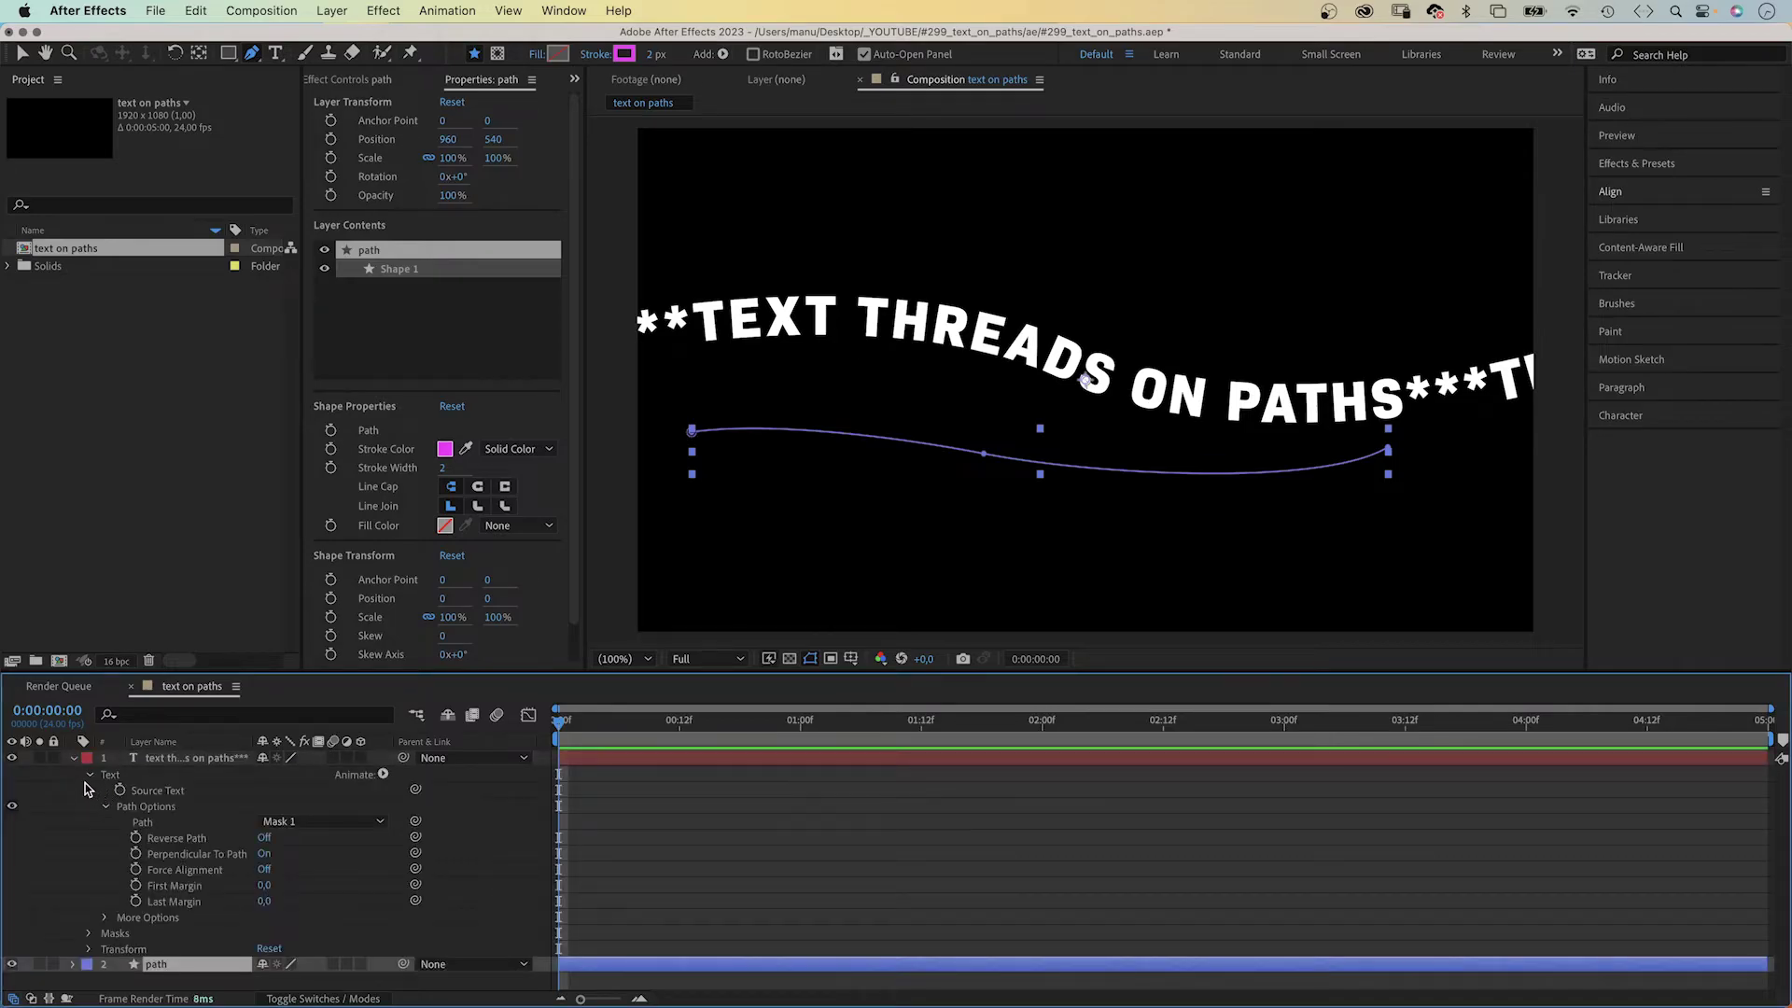
{"action": "left_click", "coordinate": [88, 774]}
{"action": "left_click", "coordinate": [89, 790]}
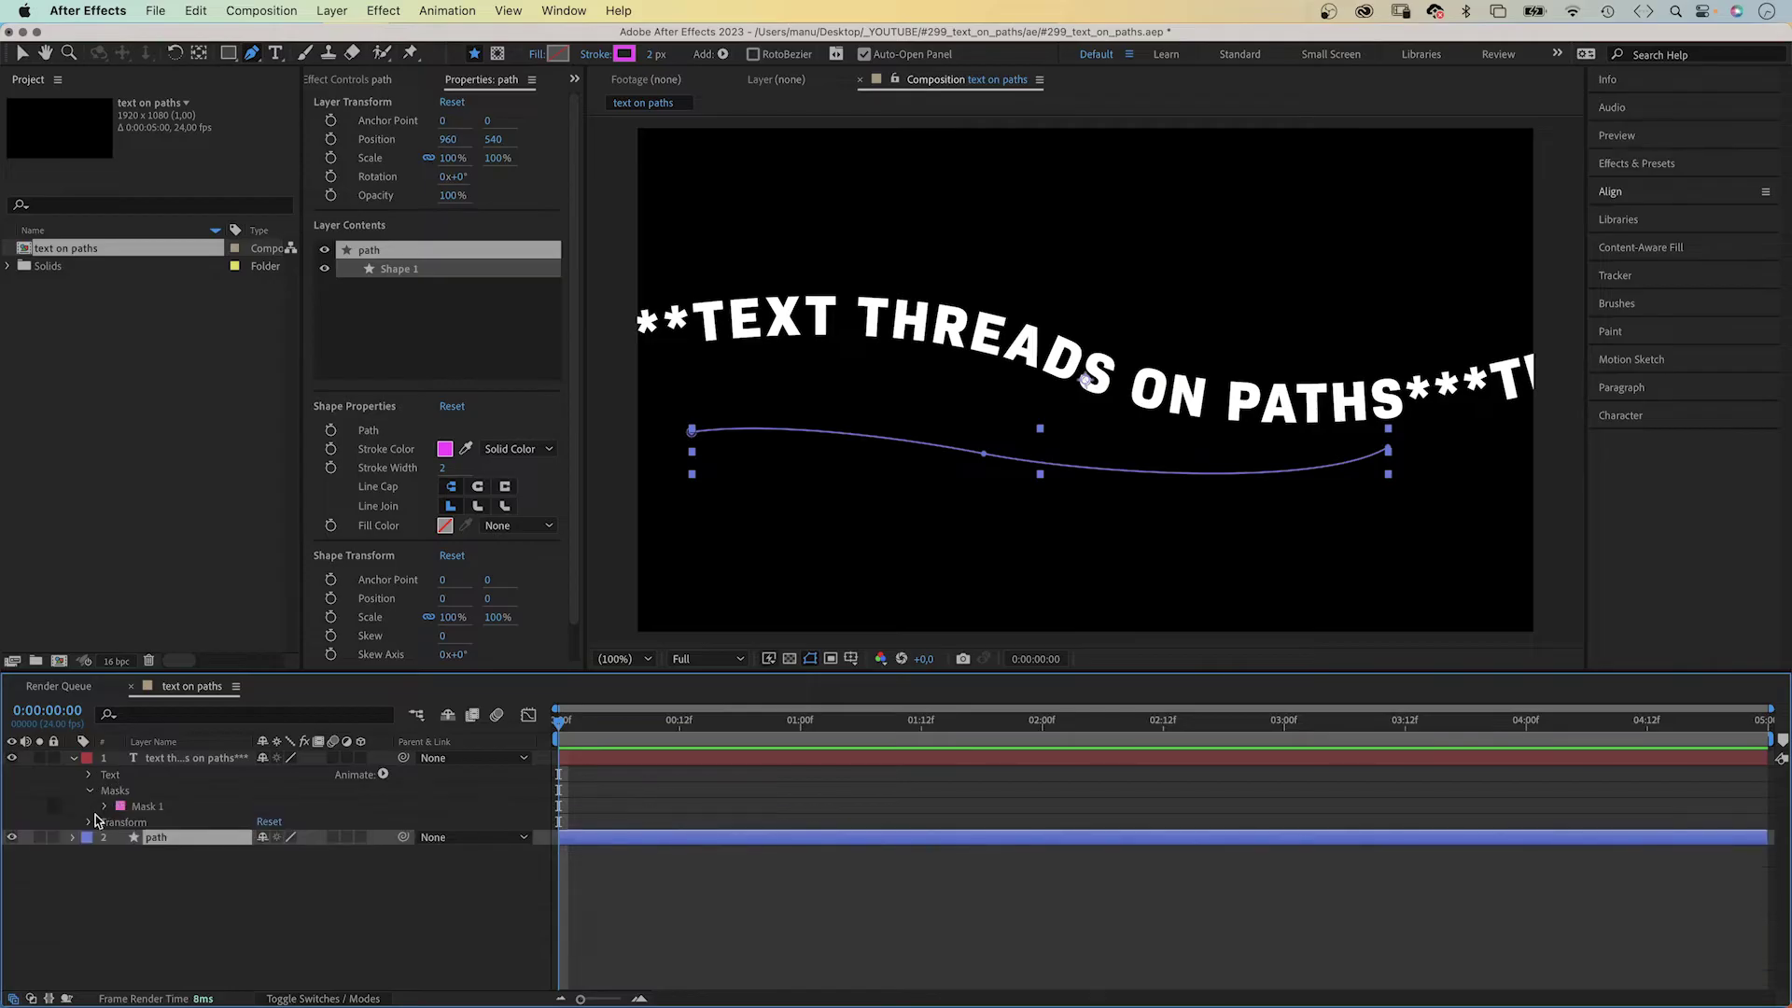
{"action": "left_click", "coordinate": [74, 837]}
{"action": "left_click", "coordinate": [90, 854]}
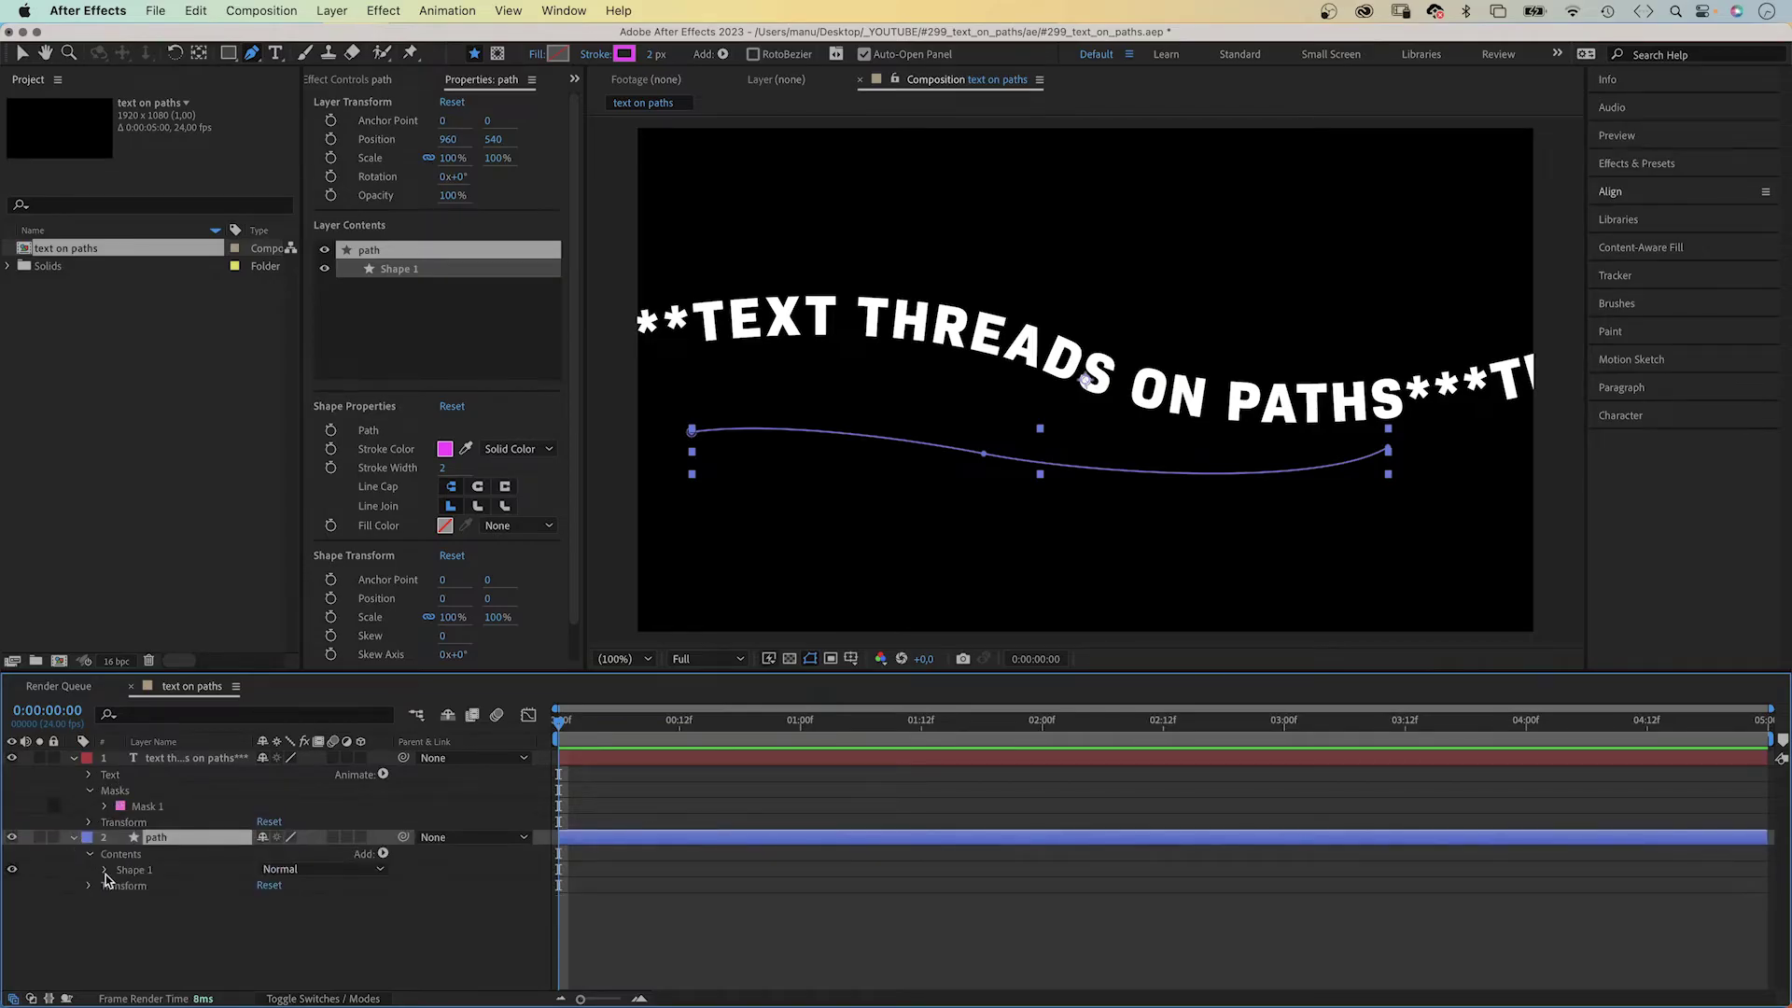
{"action": "left_click", "coordinate": [105, 870]}
{"action": "left_click", "coordinate": [121, 887]}
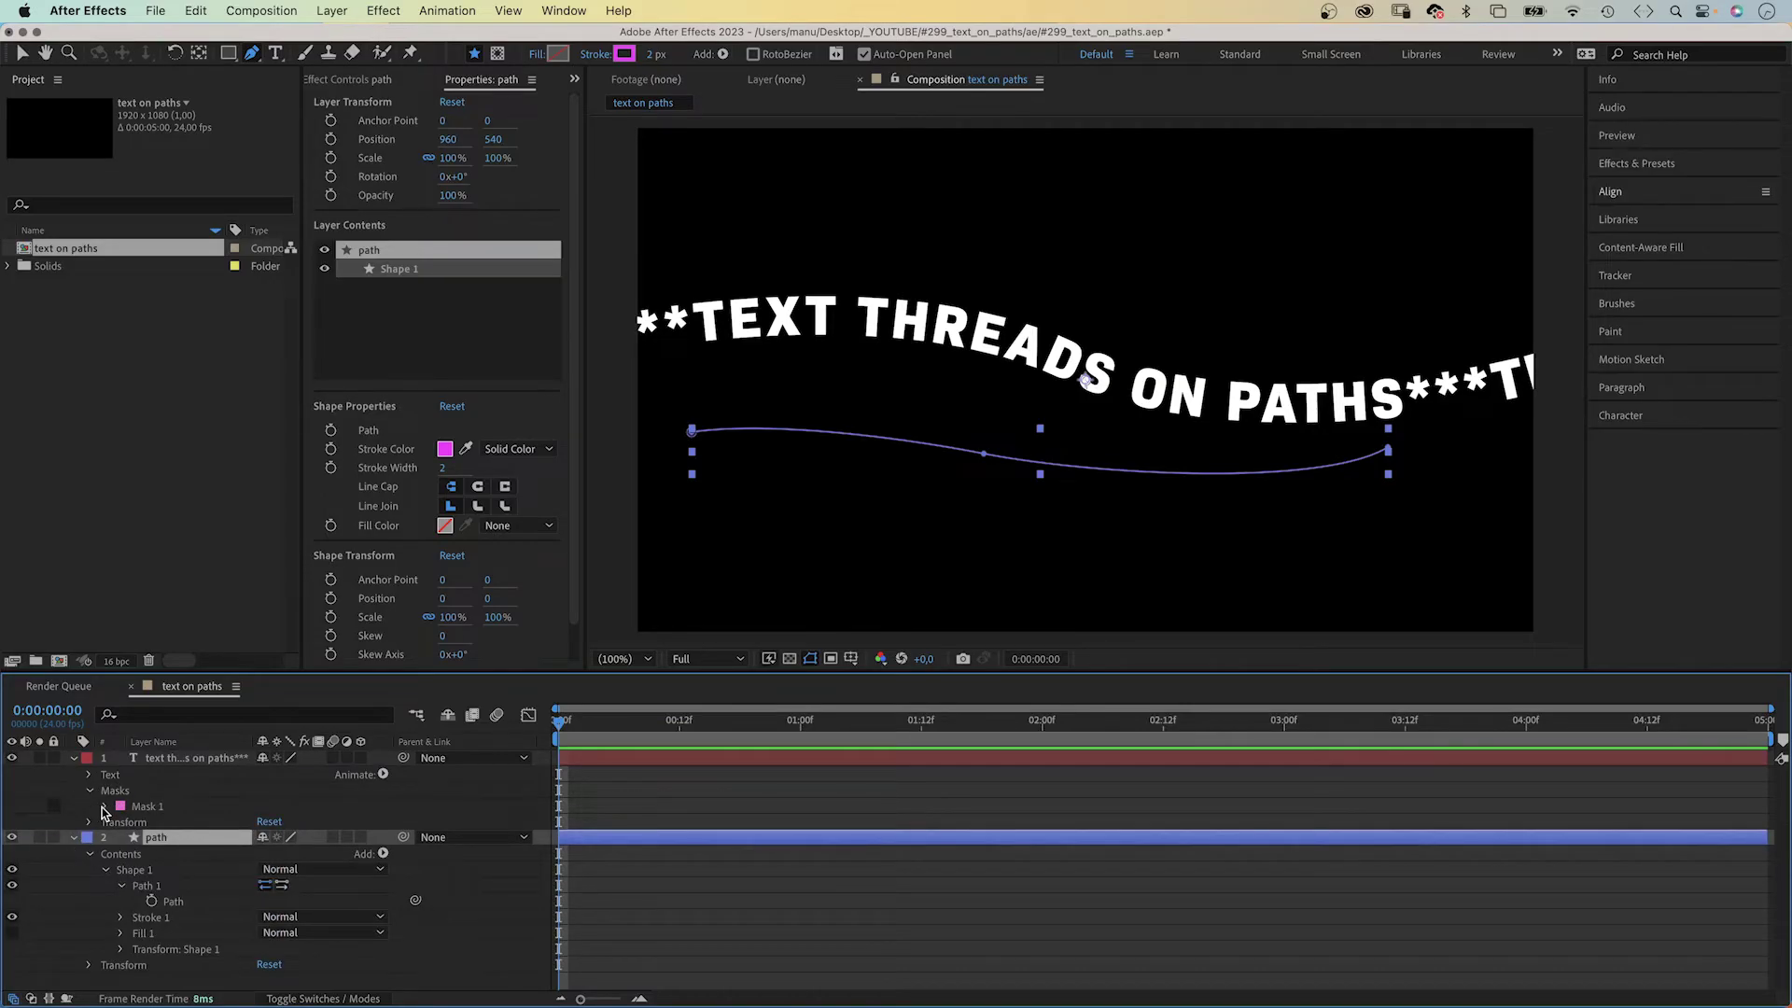
{"action": "left_click", "coordinate": [105, 806]}
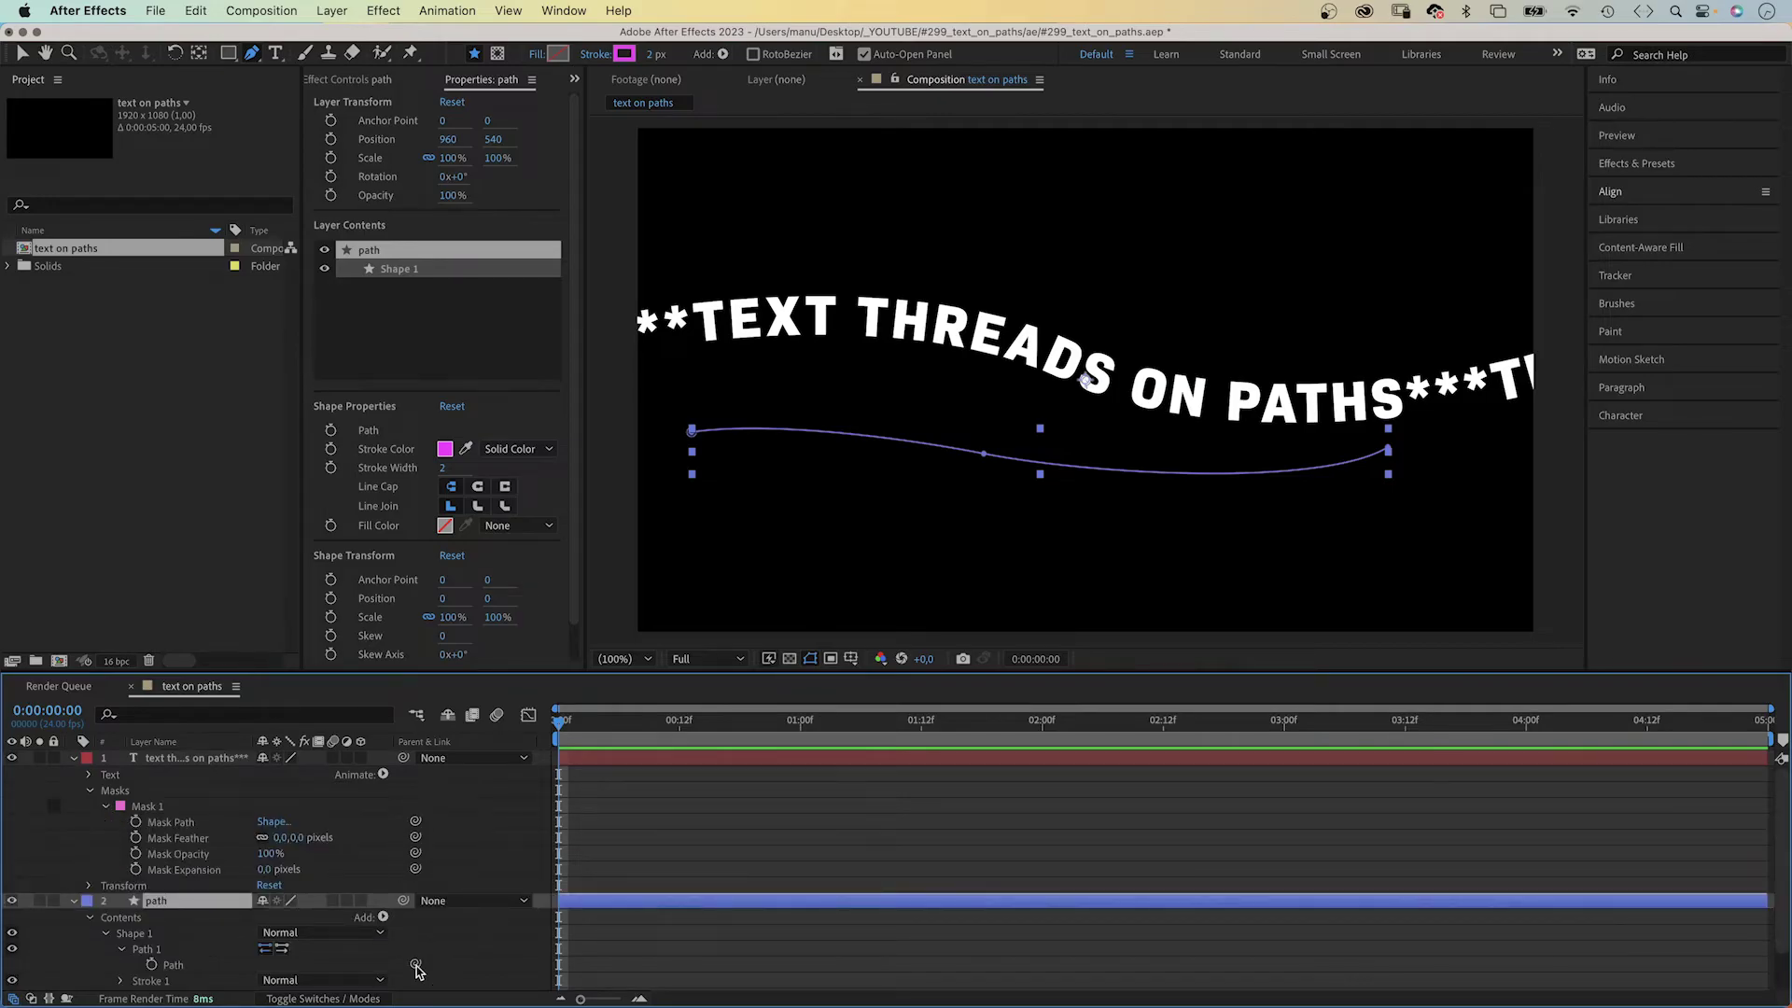
{"action": "left_click_drag", "start_coordinate": [415, 965], "coordinate": [176, 826]}
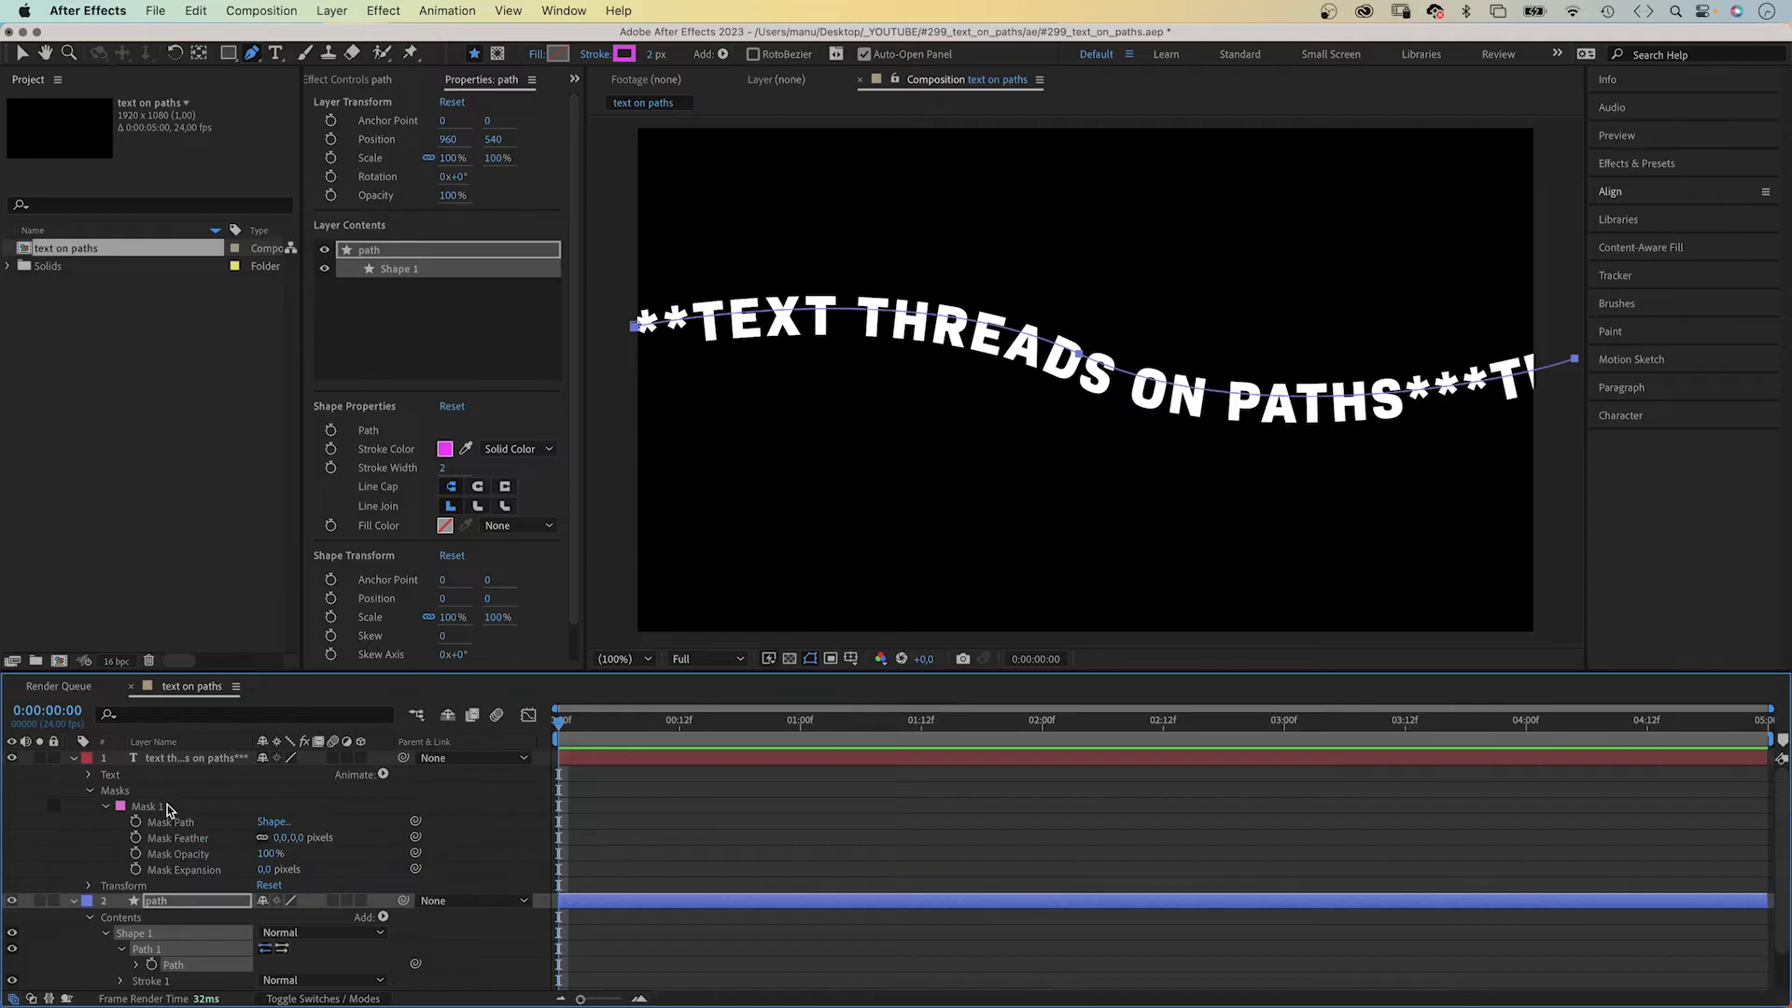
Step: Reveal the position of both layers and link the path layer's position to the text layer's position
{"action": "left_click", "coordinate": [166, 821]}
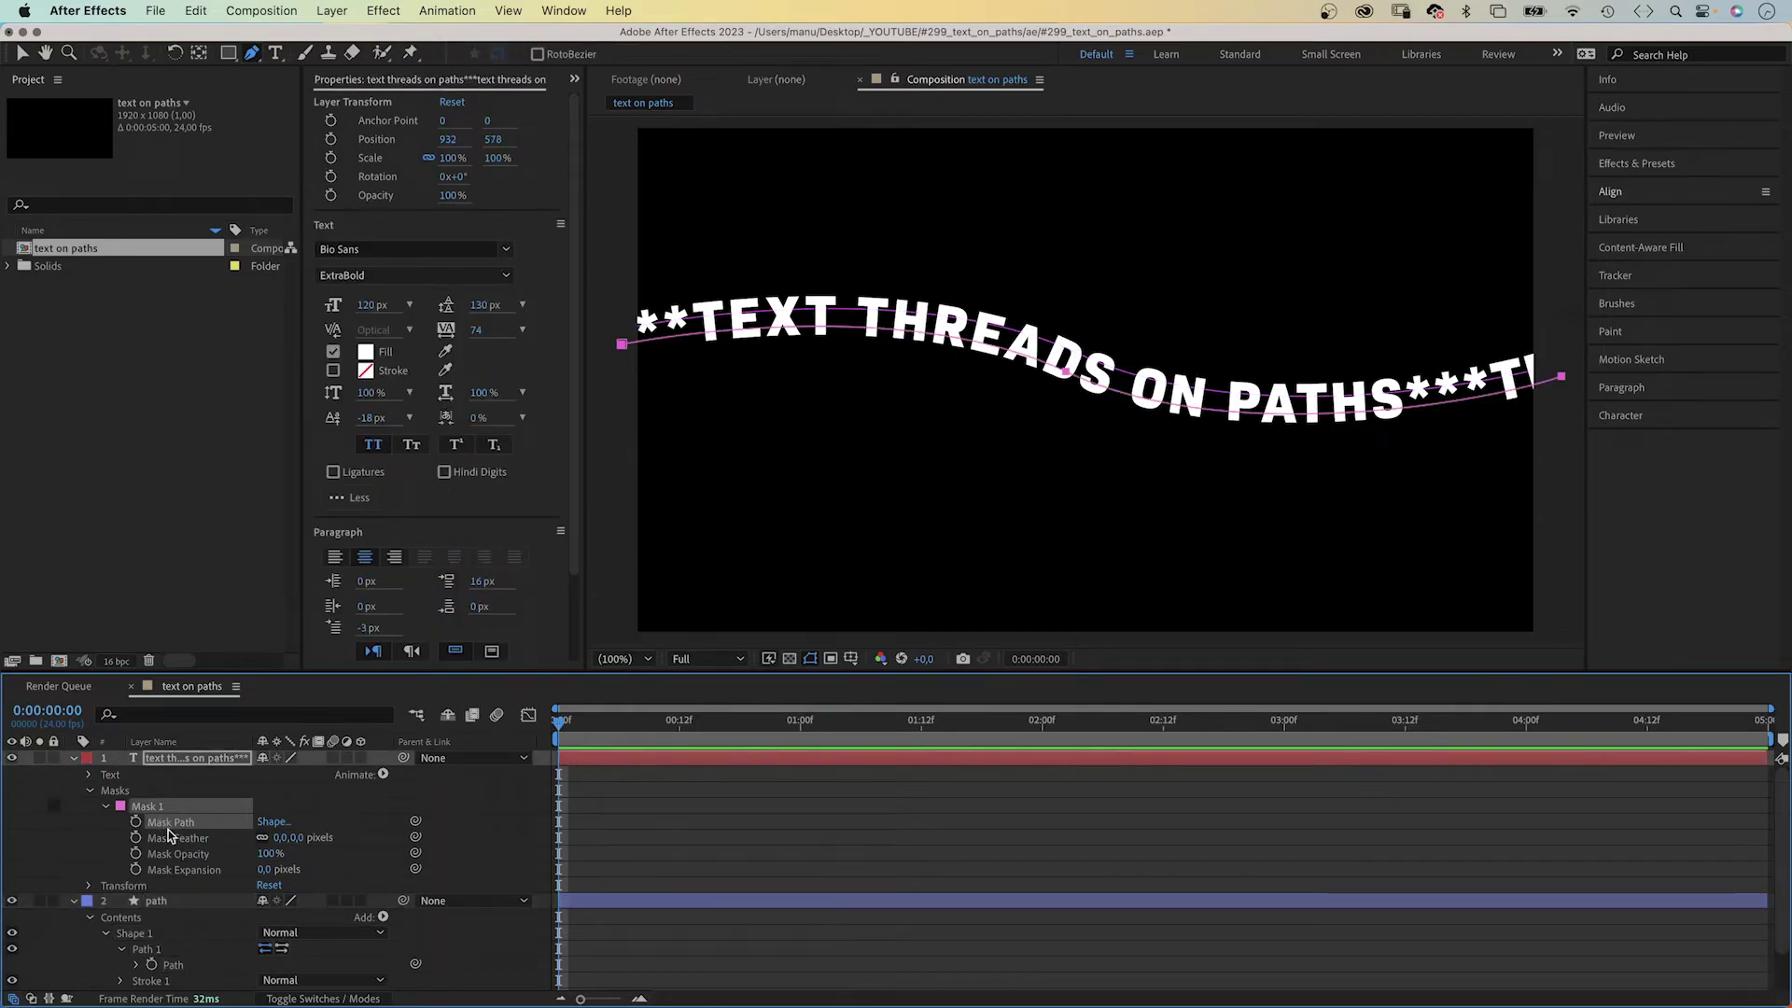
{"action": "left_click", "coordinate": [174, 971]}
{"action": "left_click", "coordinate": [159, 823]}
{"action": "left_click", "coordinate": [198, 758]}
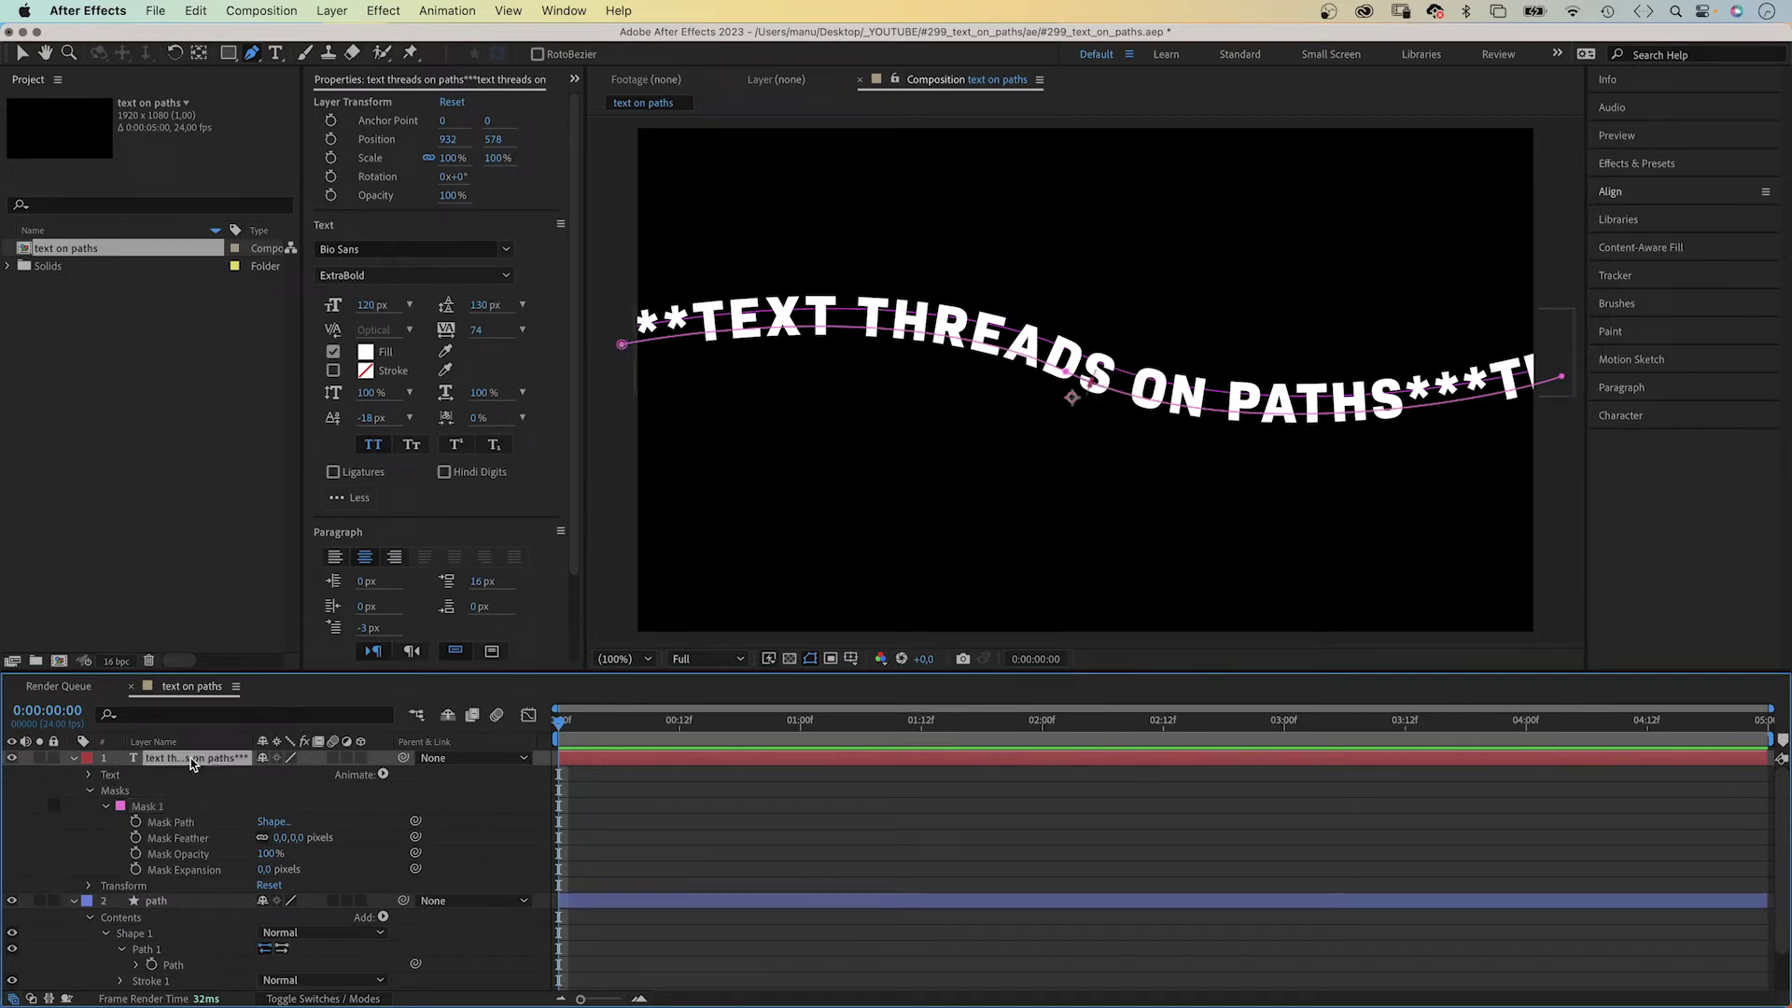
{"action": "key", "text": "super+a"}
{"action": "key", "text": "p"}
{"action": "left_click", "coordinate": [189, 792]}
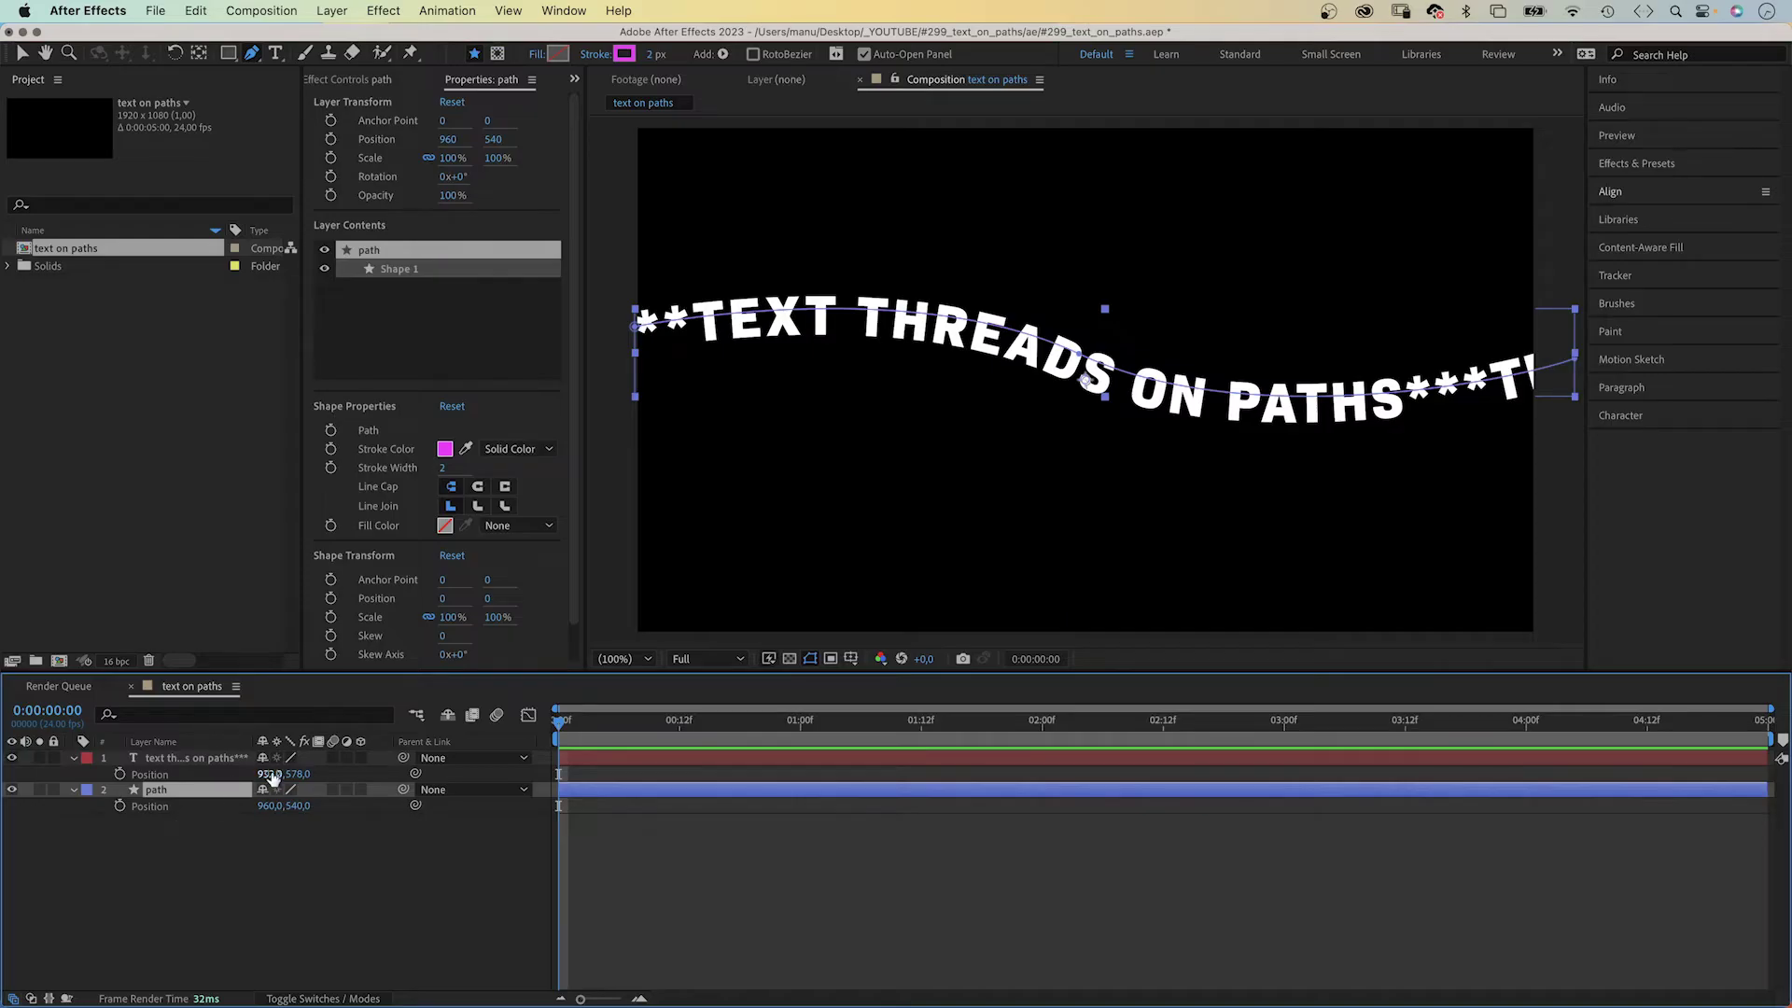
{"action": "left_click", "coordinate": [415, 806]}
{"action": "left_click_drag", "start_coordinate": [406, 811], "coordinate": [135, 778]}
Step: Show the anchor points of the text layer and the path layer to compare them
{"action": "left_click", "coordinate": [163, 759]}
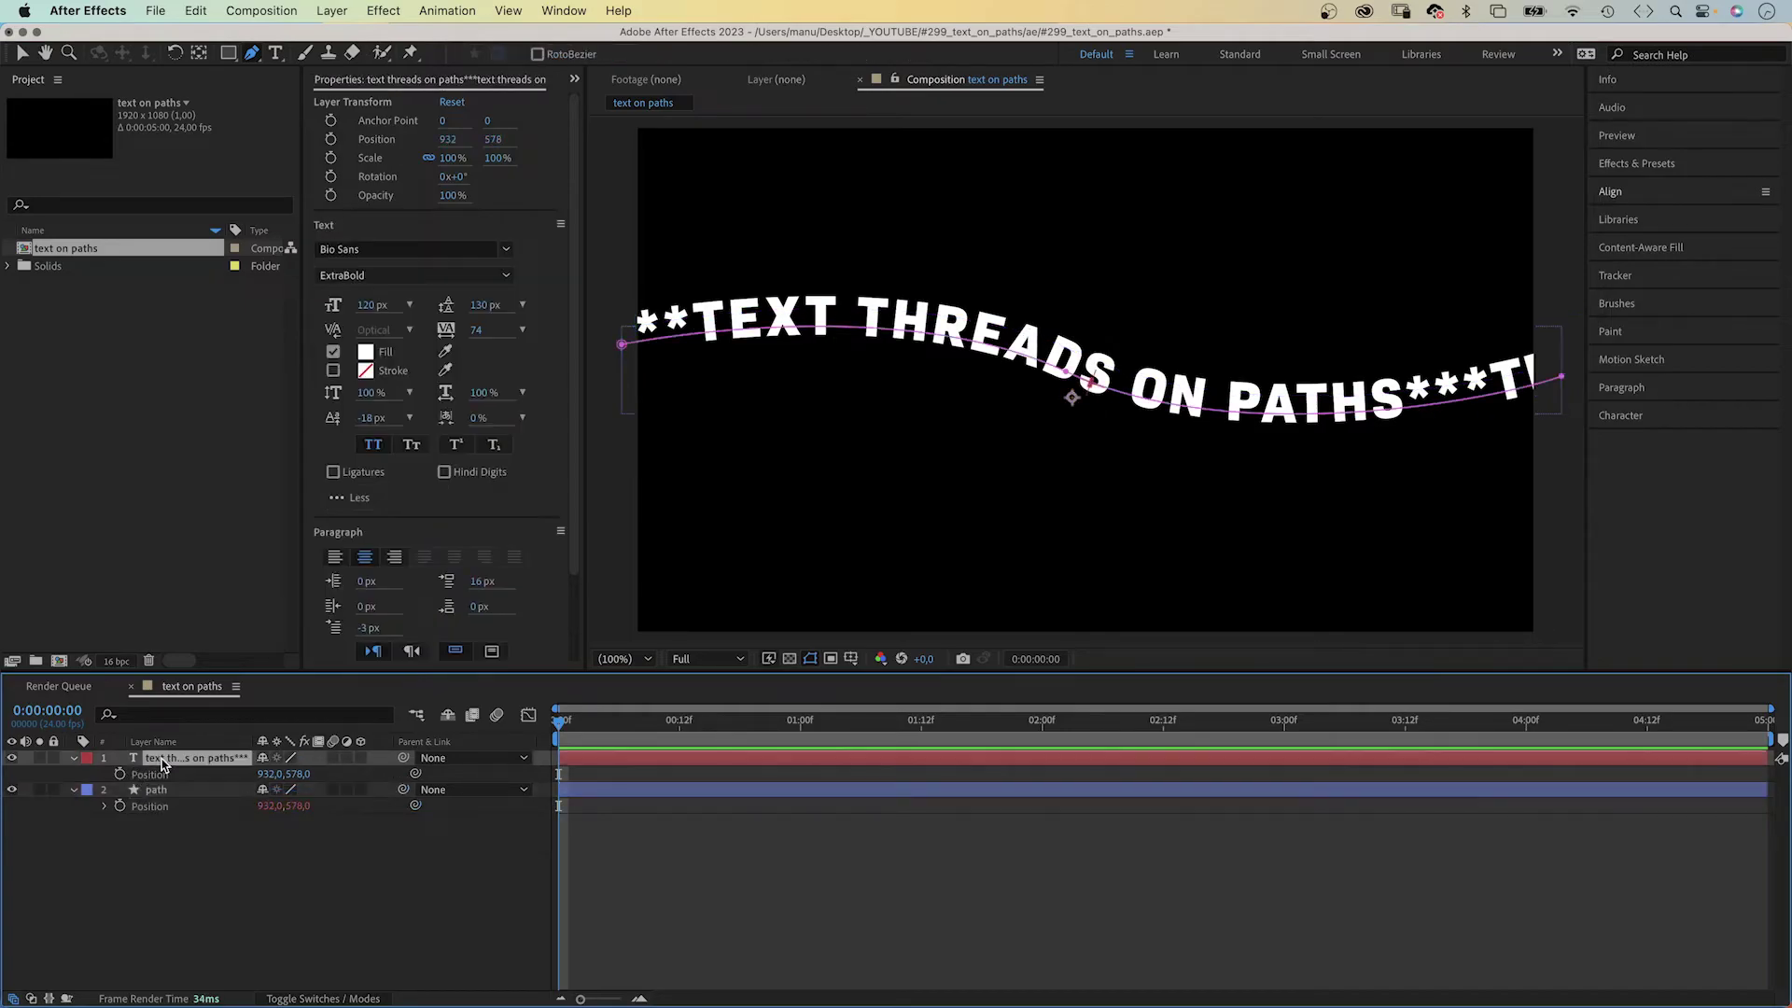
{"action": "left_click", "coordinate": [159, 792]}
{"action": "left_click", "coordinate": [160, 764]}
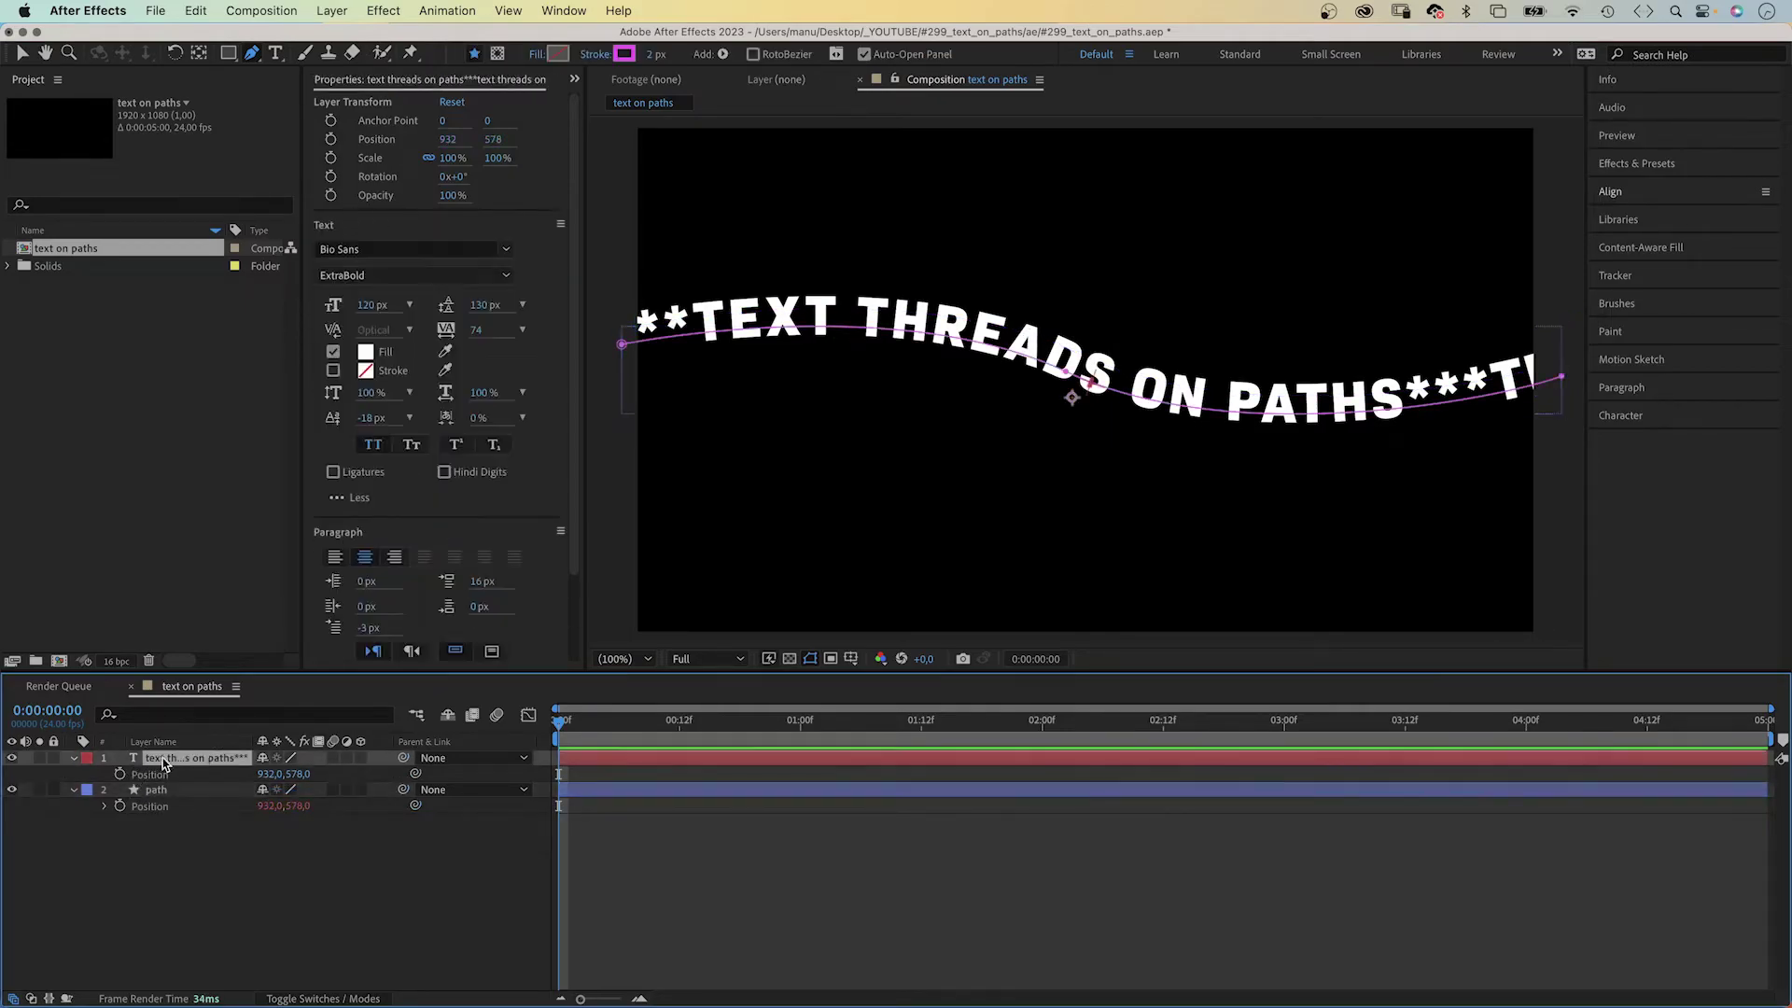
{"action": "key", "text": "a"}
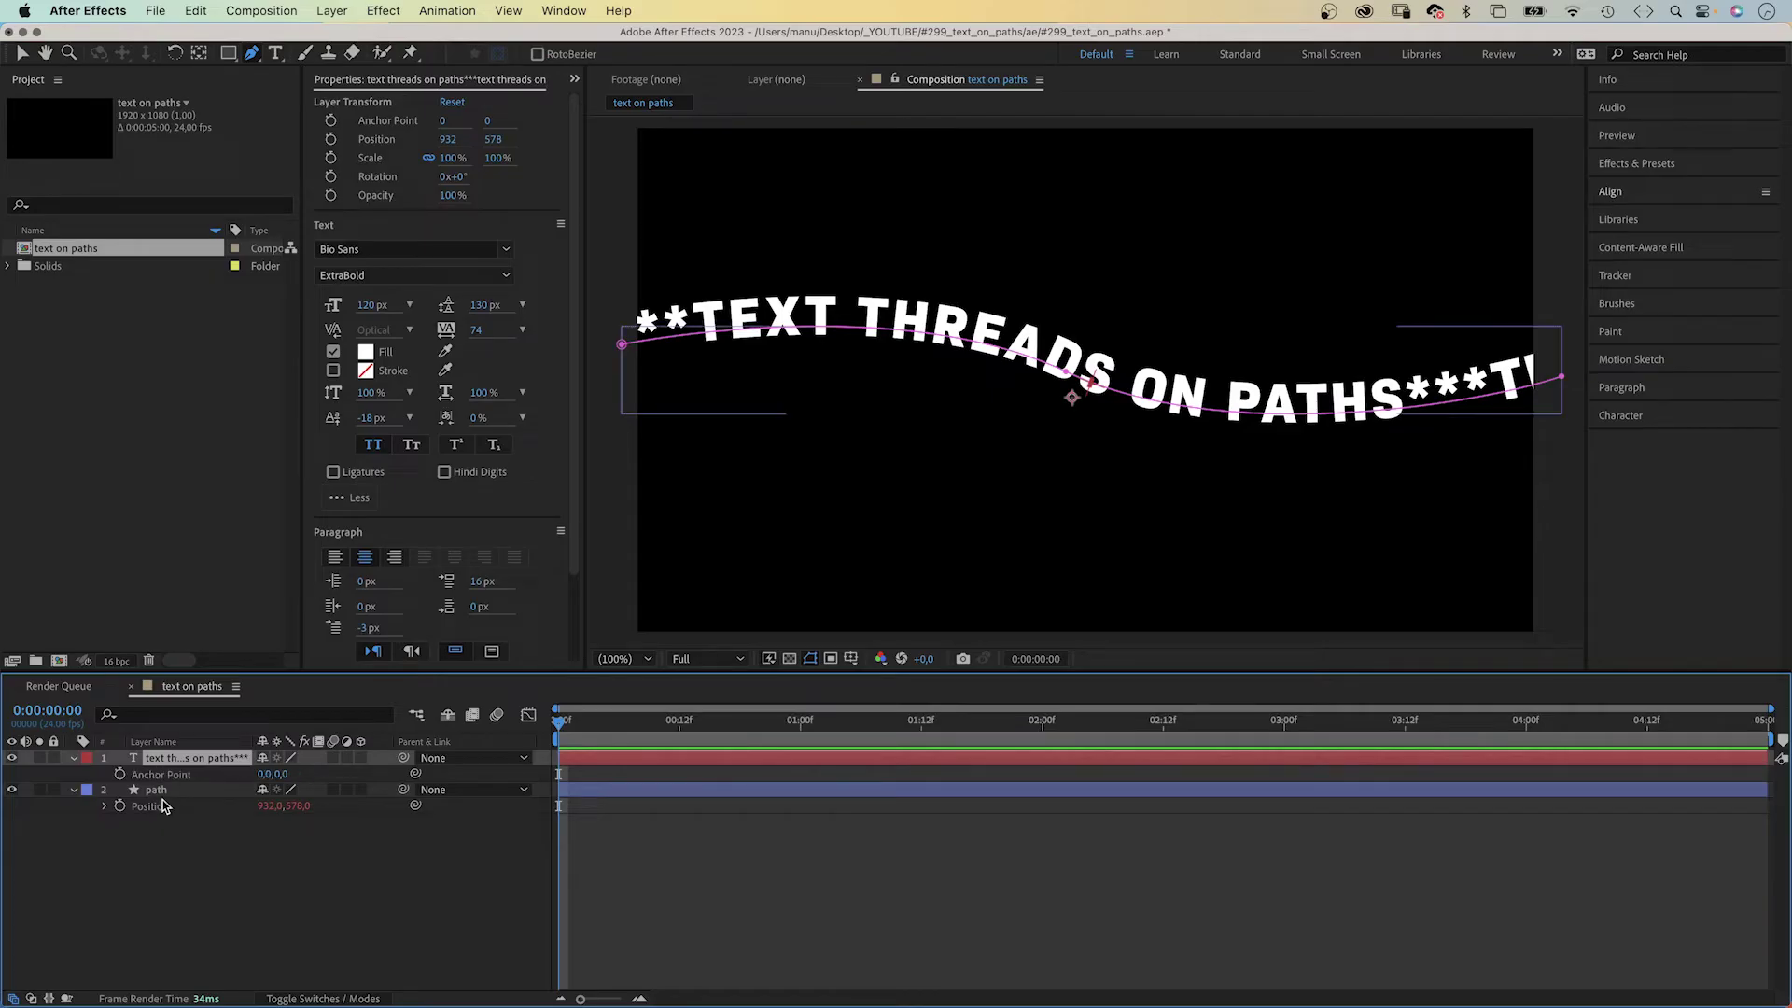
{"action": "left_click", "coordinate": [156, 793]}
{"action": "key", "text": "a"}
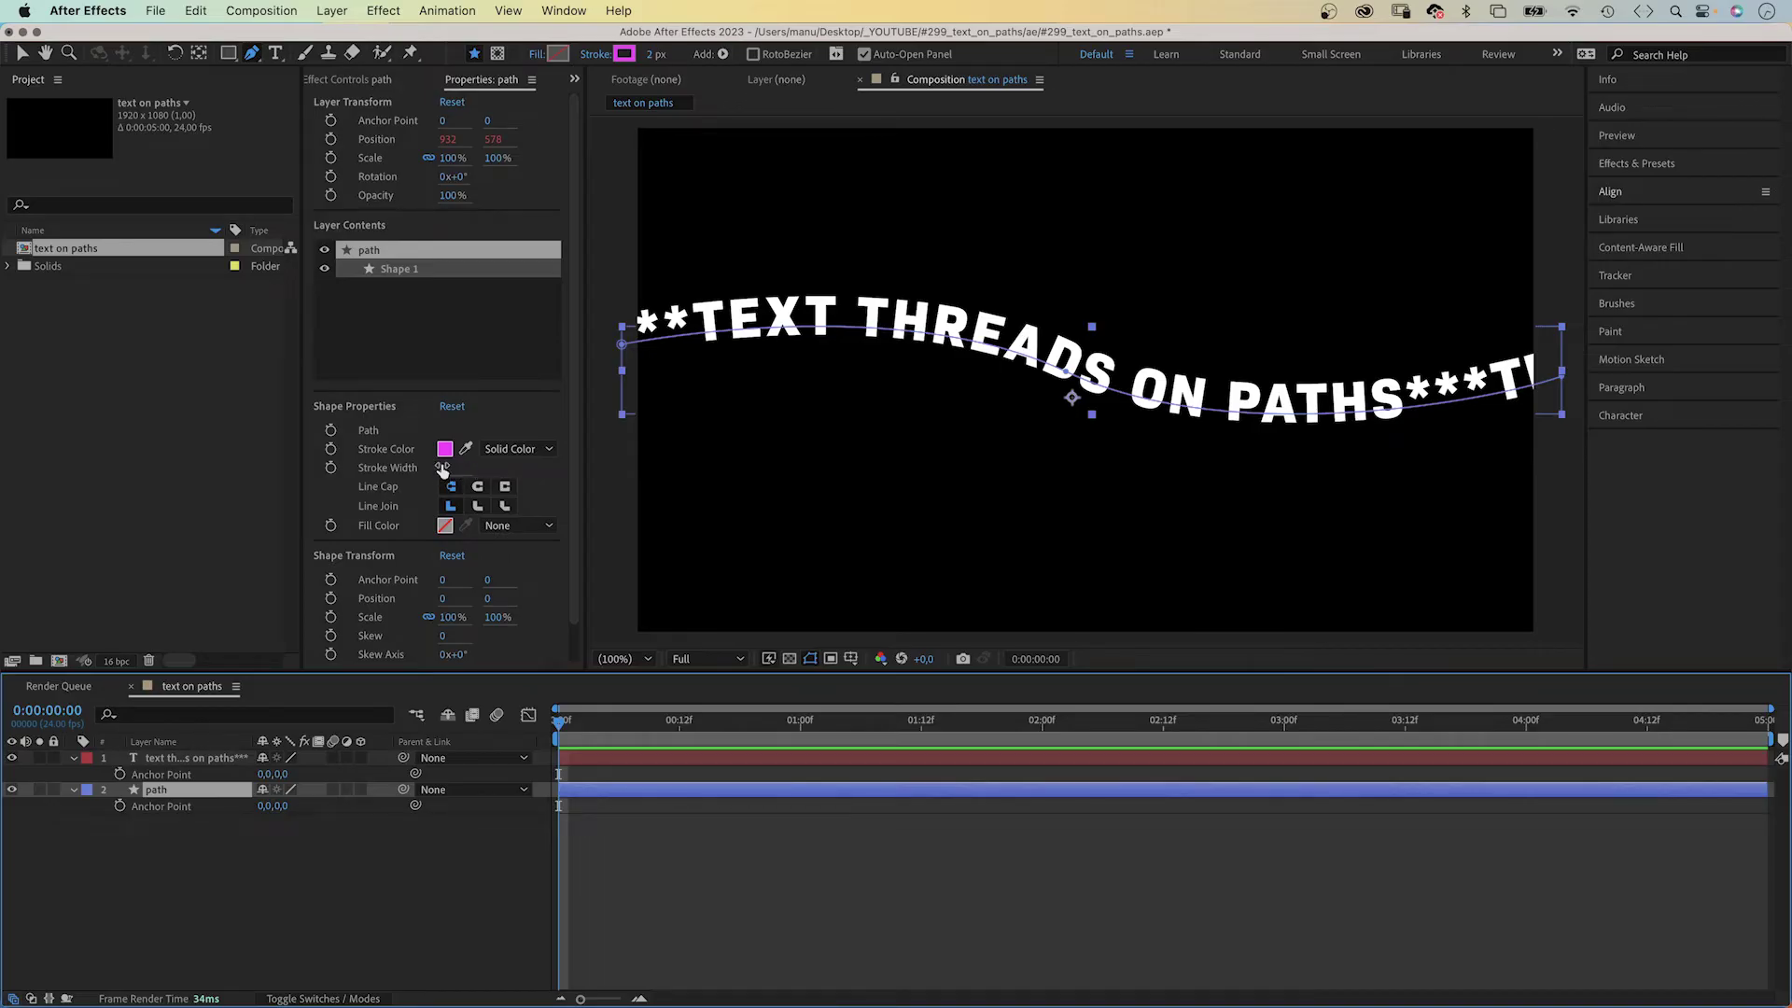
Step: Set the path layer's stroke width to 100 and change its stroke color type to Linear Gradient
{"action": "left_click_drag", "start_coordinate": [443, 468], "coordinate": [525, 455]}
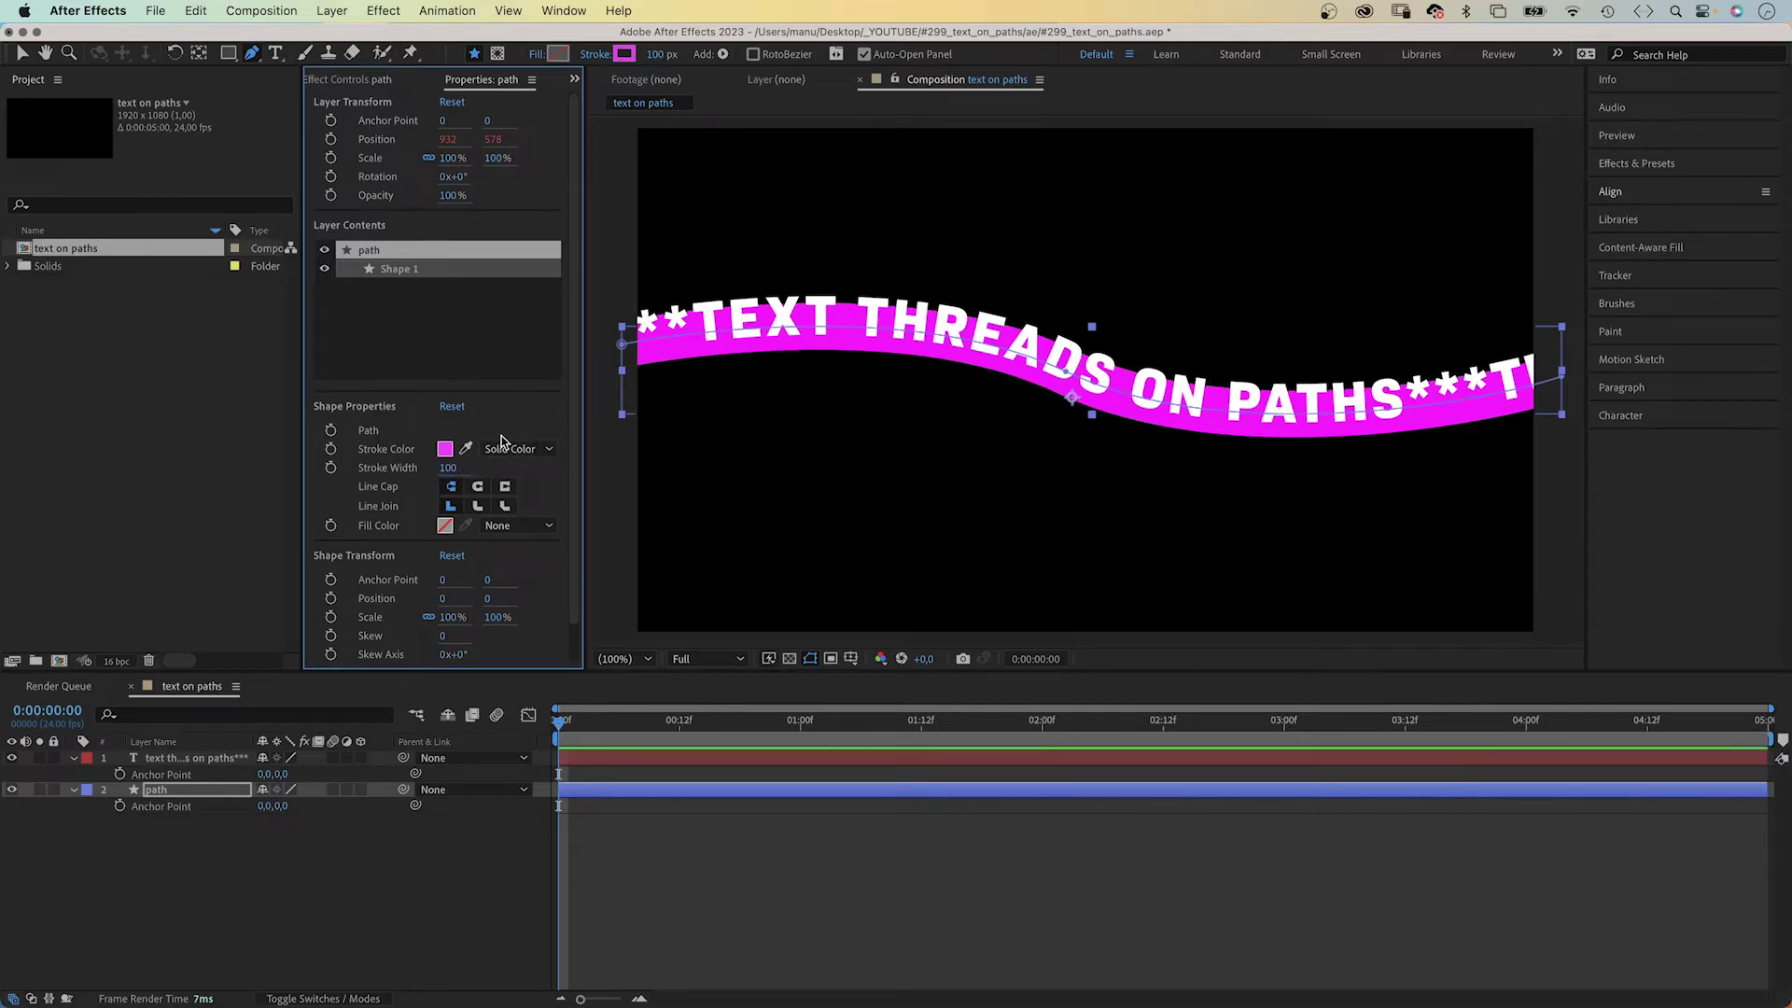
{"action": "left_click", "coordinate": [514, 450]}
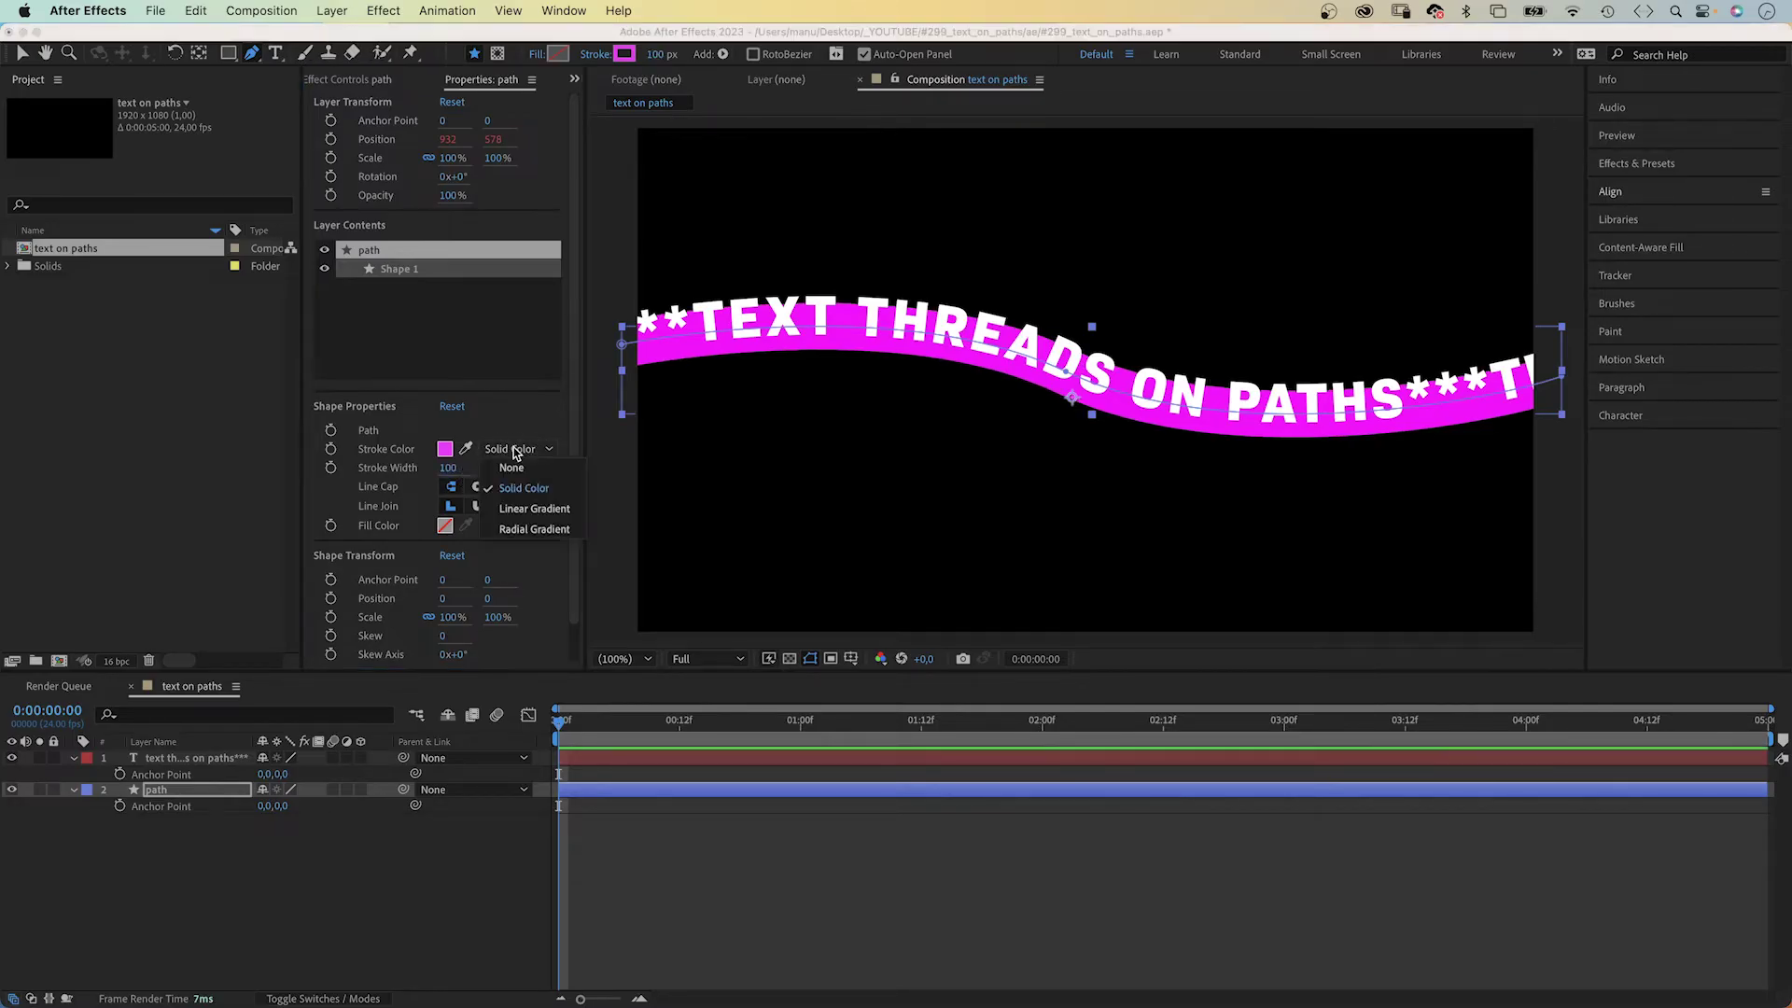
{"action": "left_click", "coordinate": [542, 508]}
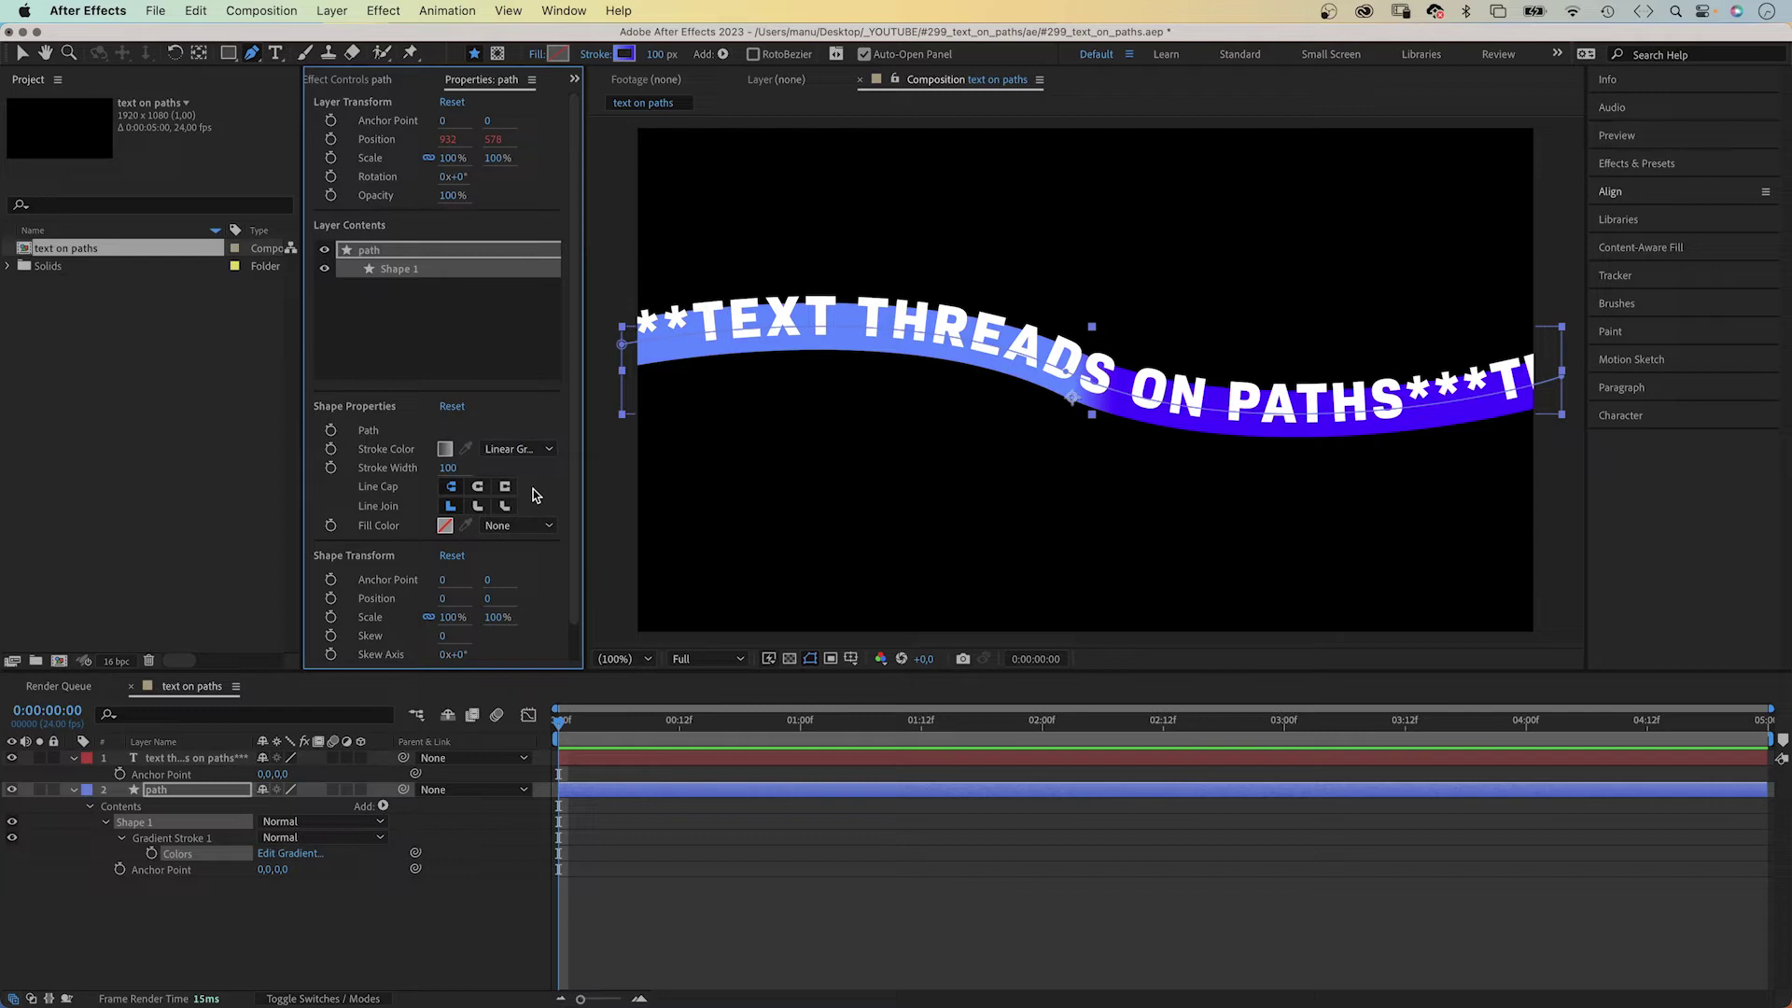
Step: Color the stroke gradient from light purple B988FF to dark purple 45179A and stretch its endpoints along the full ribbon
{"action": "left_click", "coordinate": [621, 54]}
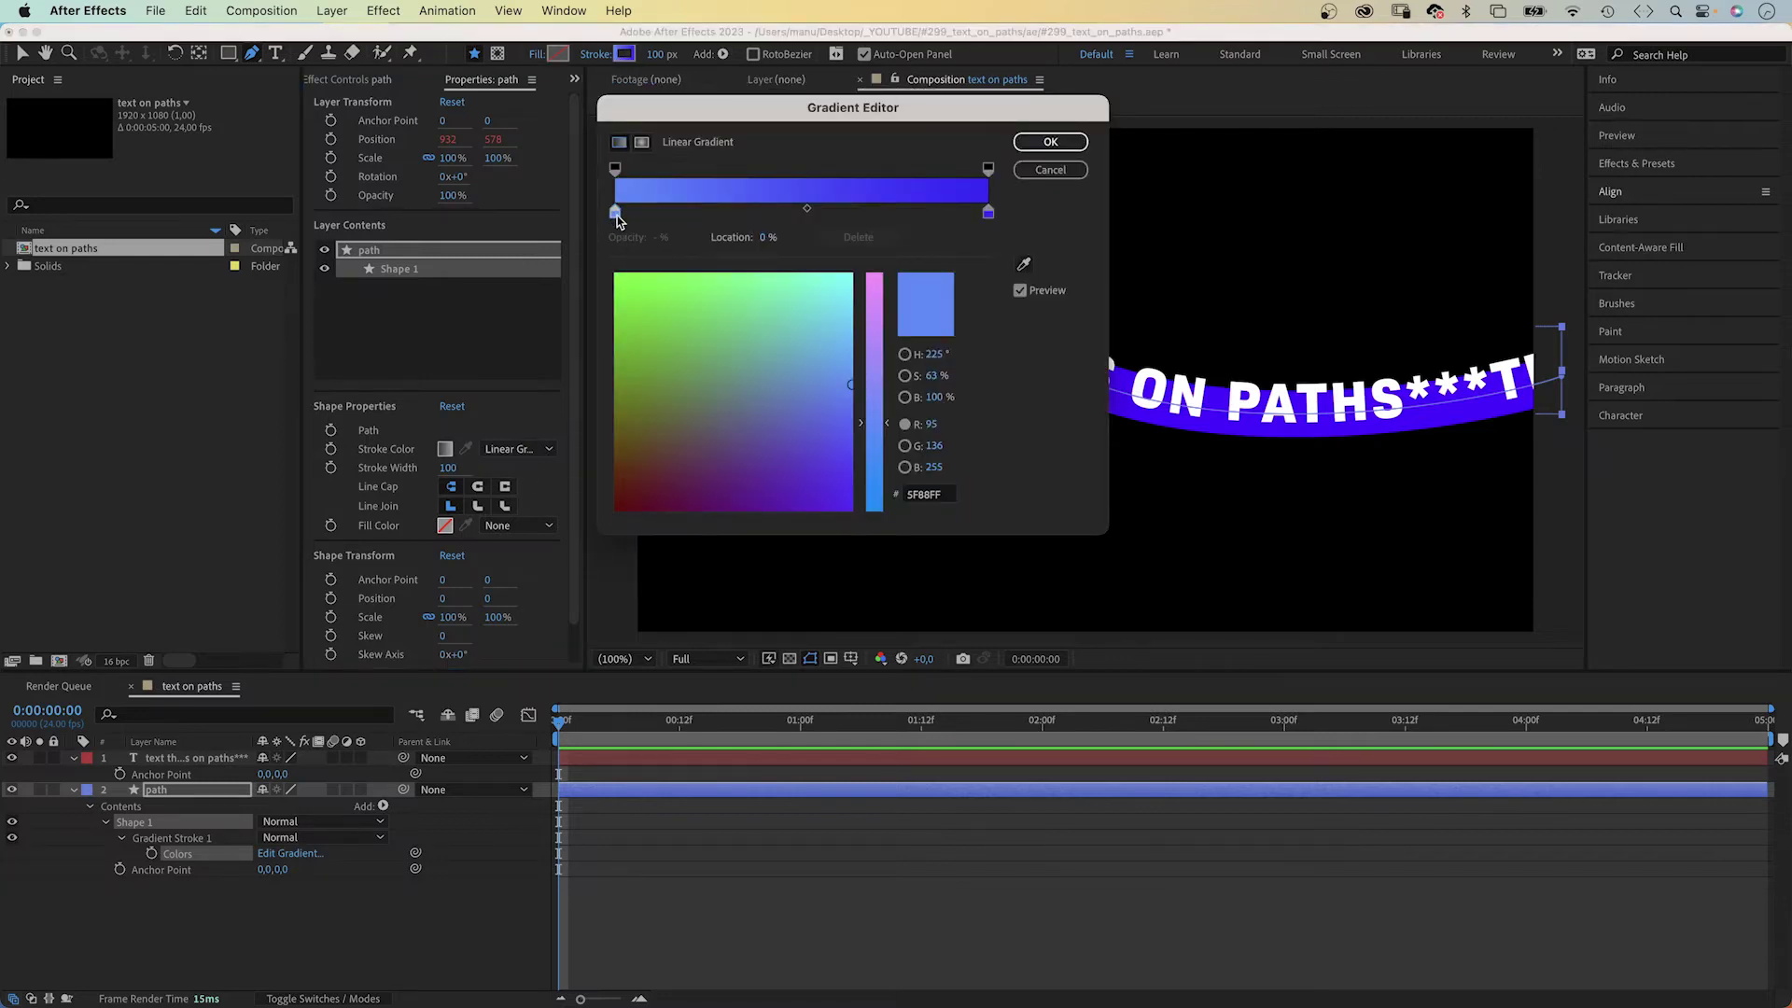
{"action": "left_click", "coordinate": [883, 389]}
{"action": "left_click_drag", "start_coordinate": [882, 389], "coordinate": [882, 338]}
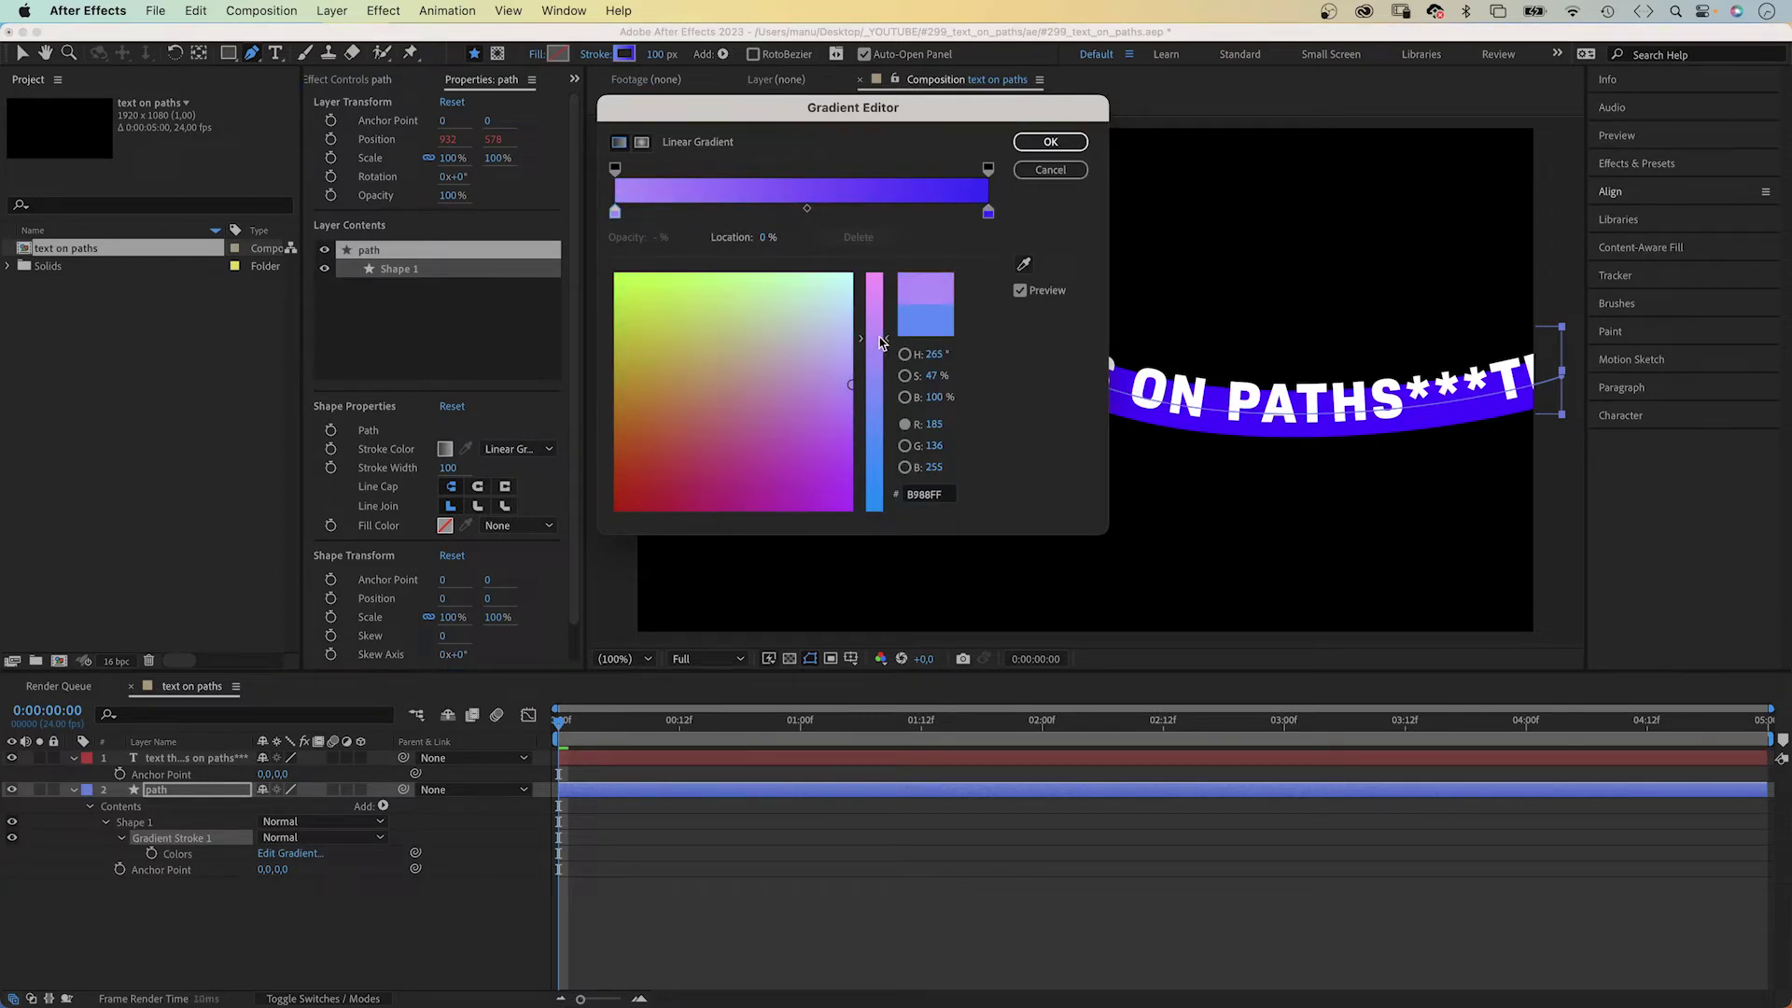
{"action": "left_click", "coordinate": [988, 213]}
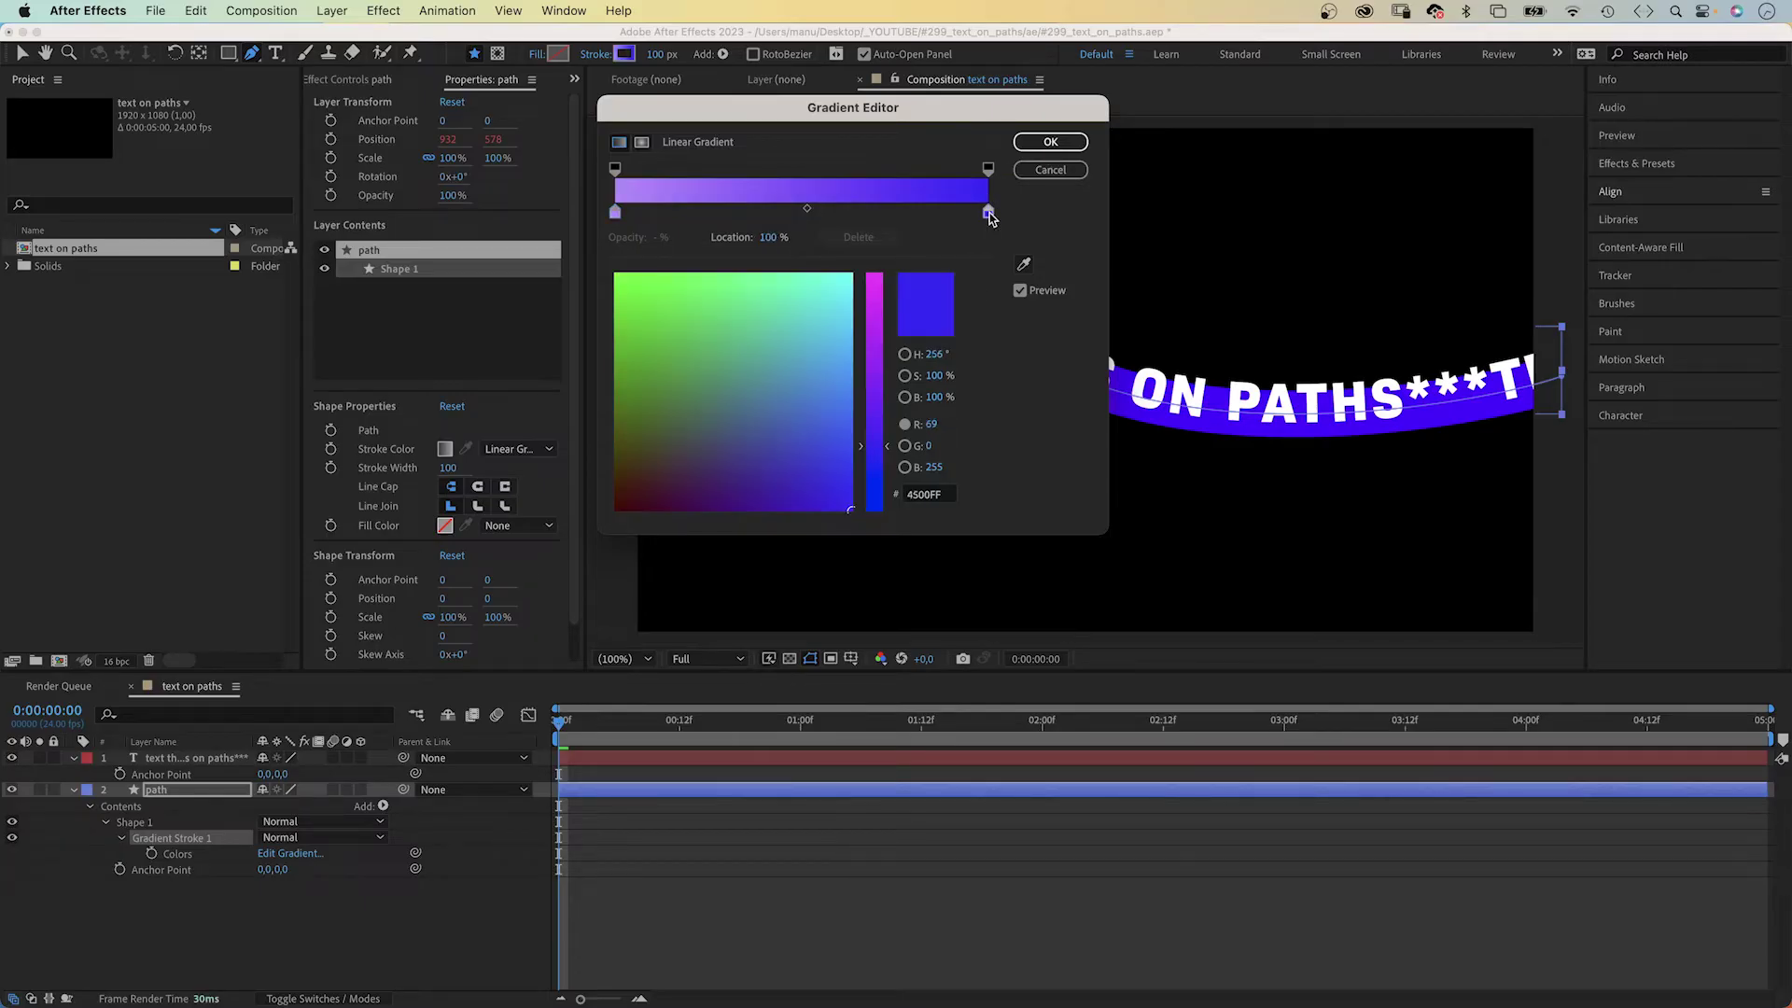
{"action": "left_click", "coordinate": [770, 488]}
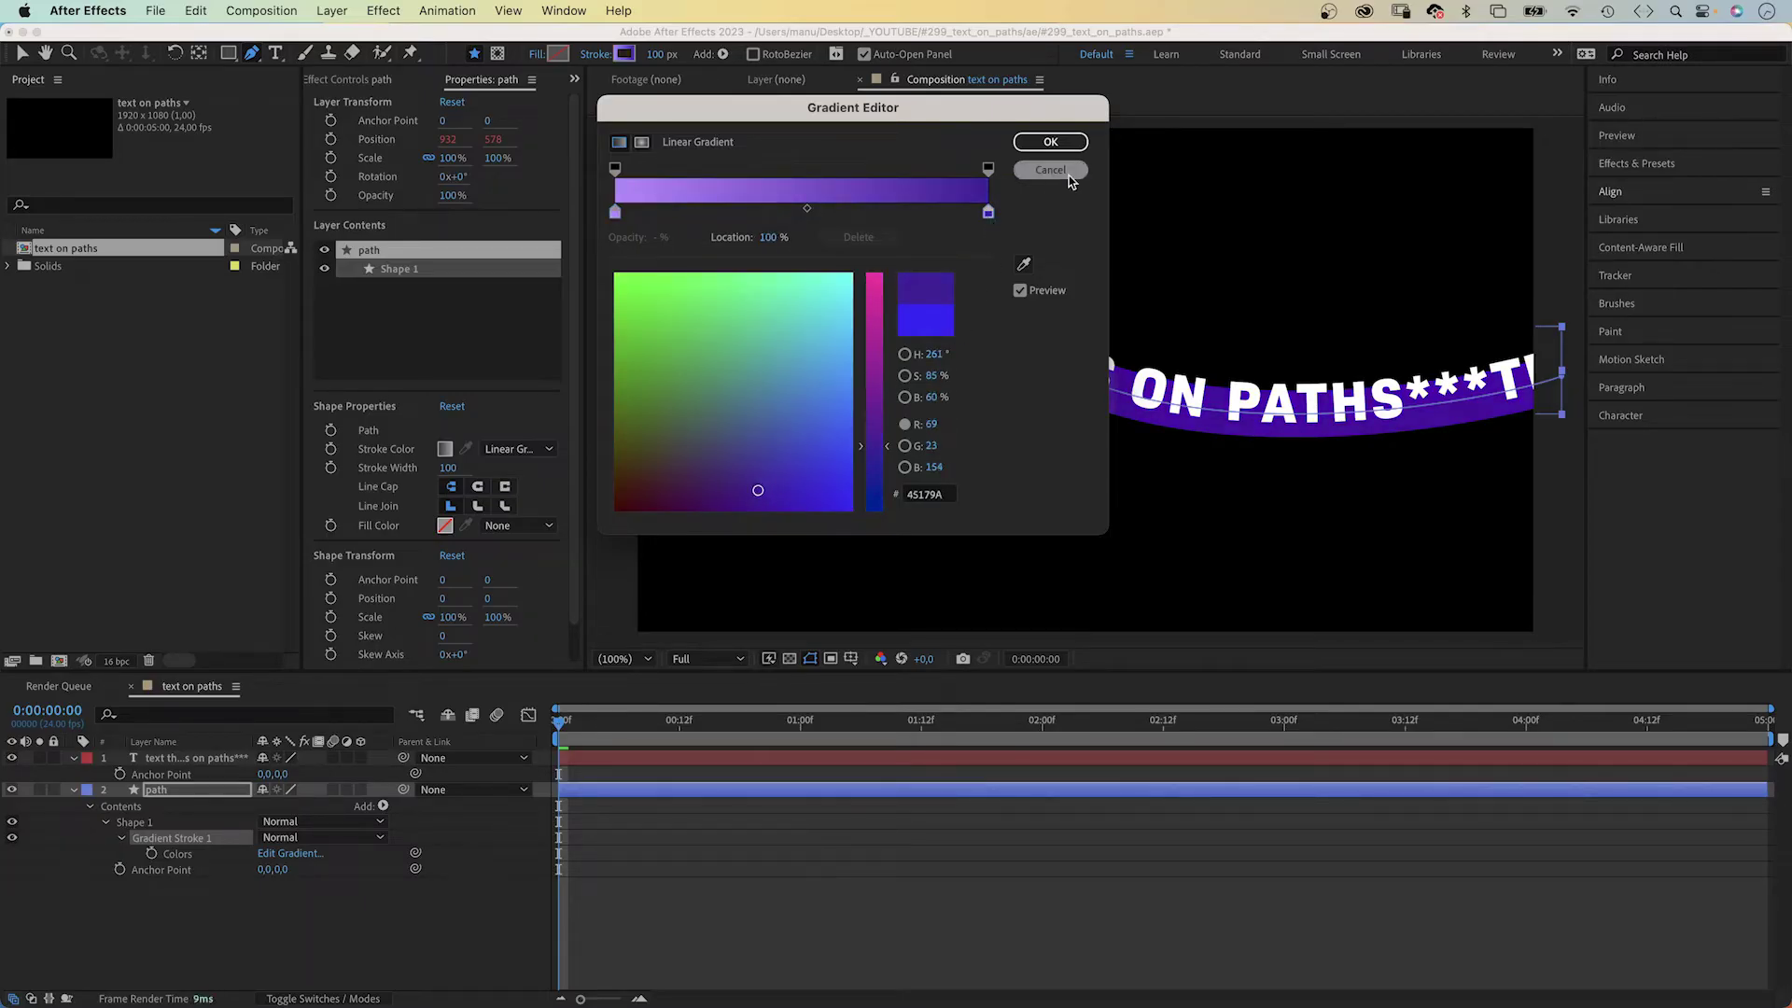
{"action": "left_click", "coordinate": [1050, 142]}
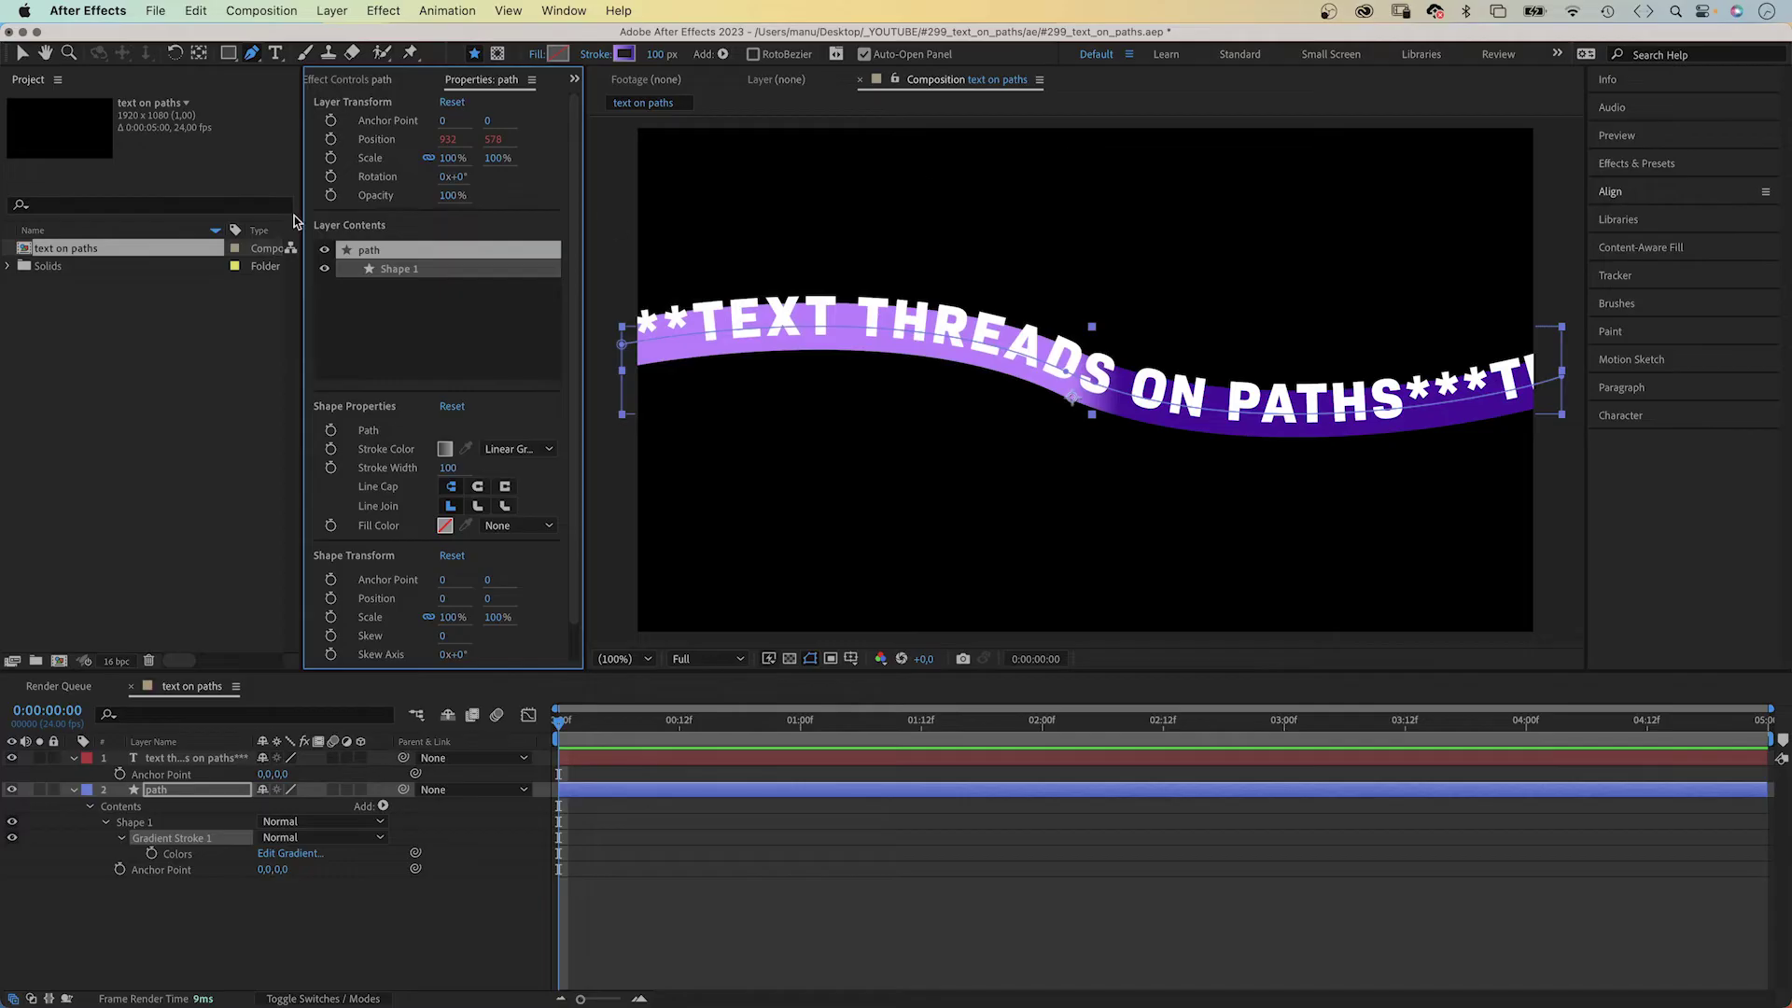
{"action": "left_click", "coordinate": [15, 56]}
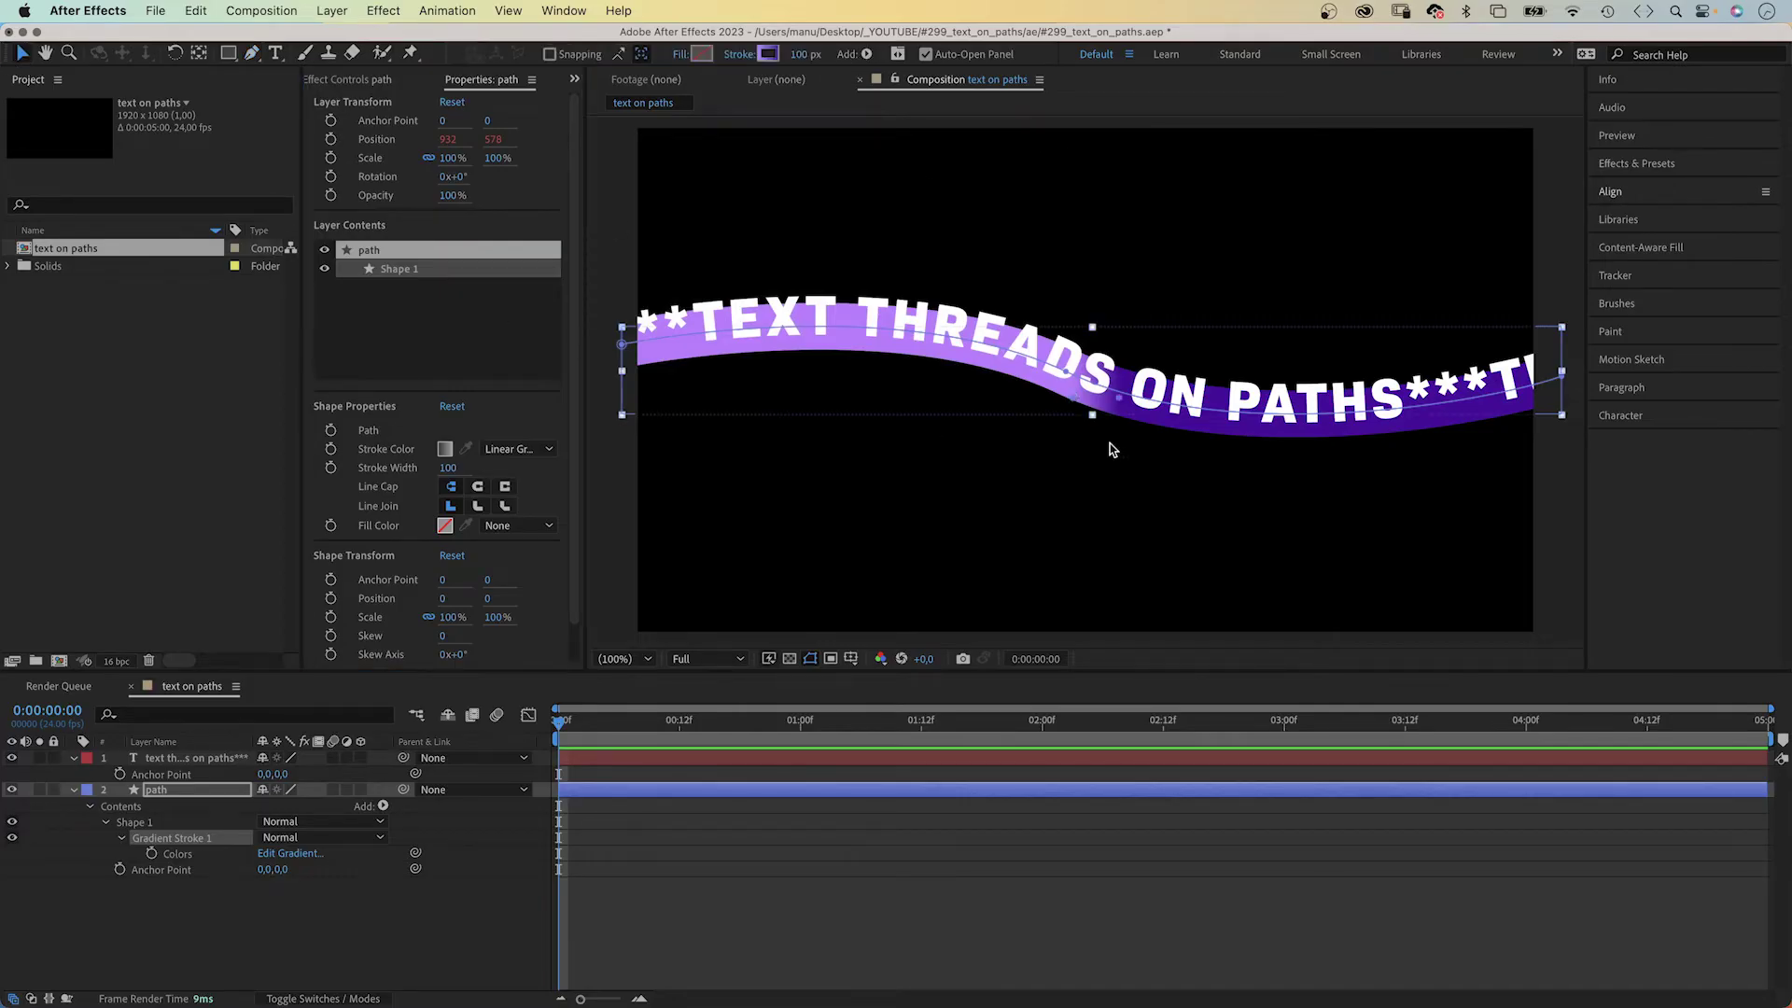
{"action": "left_click", "coordinate": [1067, 405]}
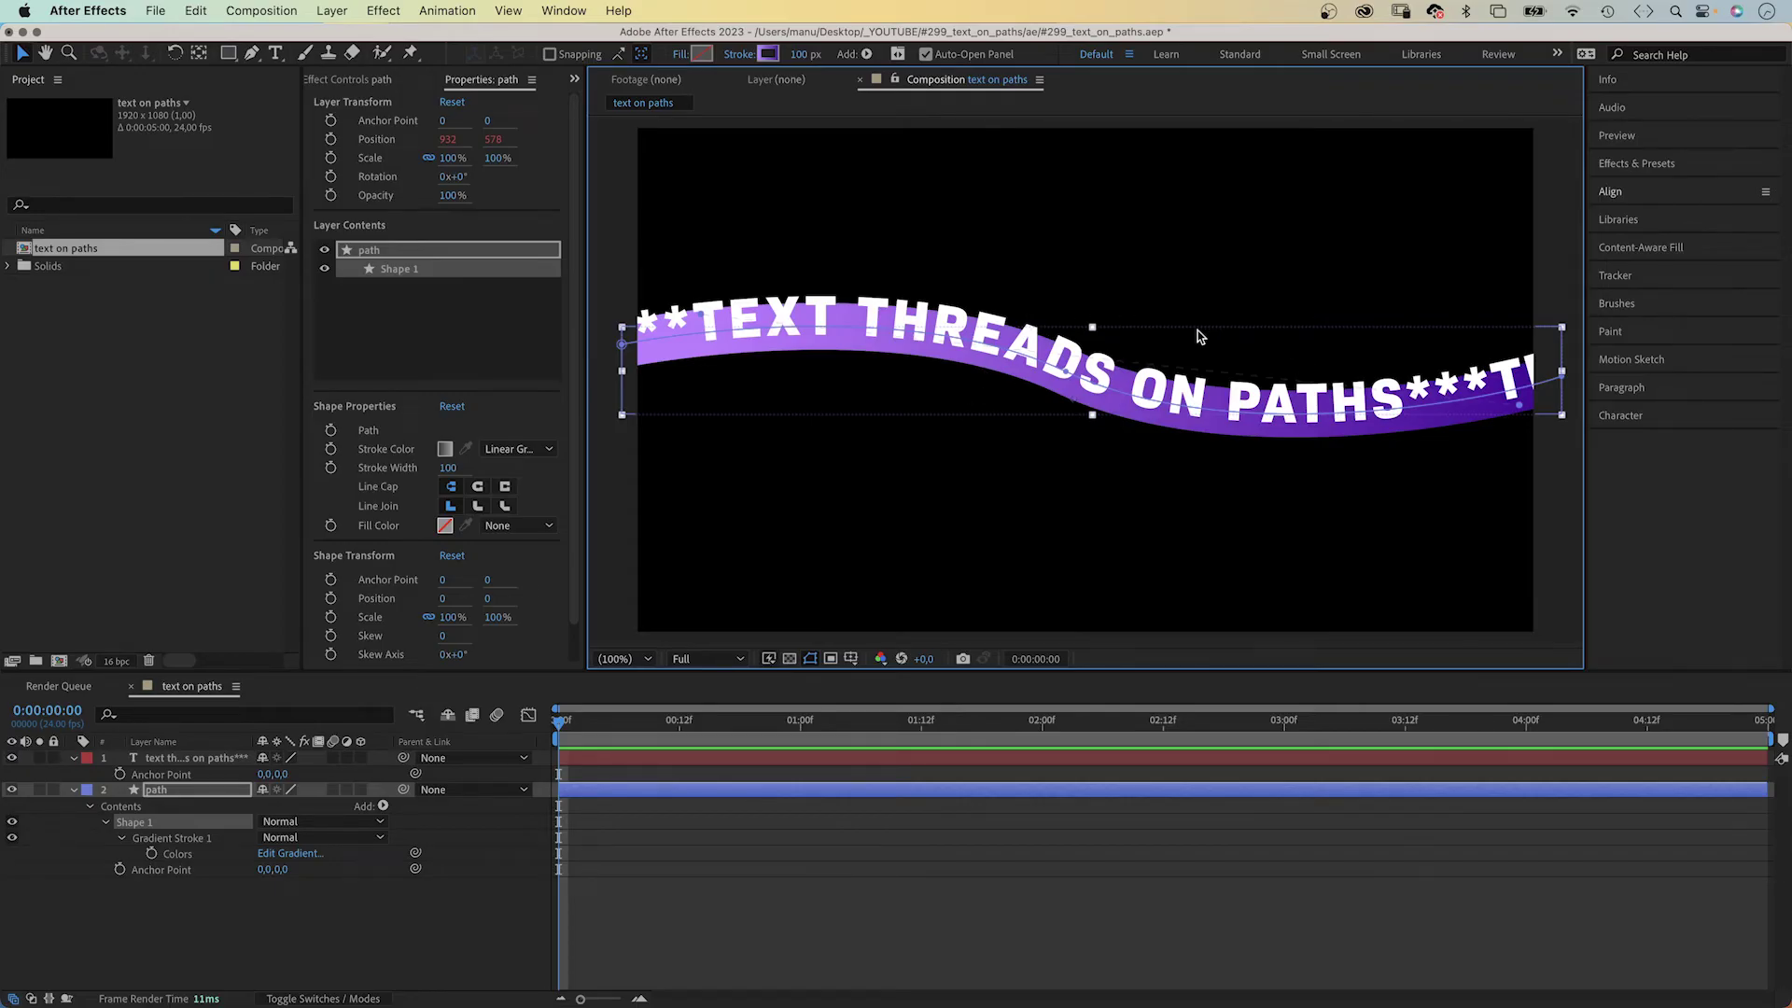
Step: Set the text layer's baseline shift to -42 px to center the letters on the ribbon
{"action": "left_click", "coordinate": [170, 758]}
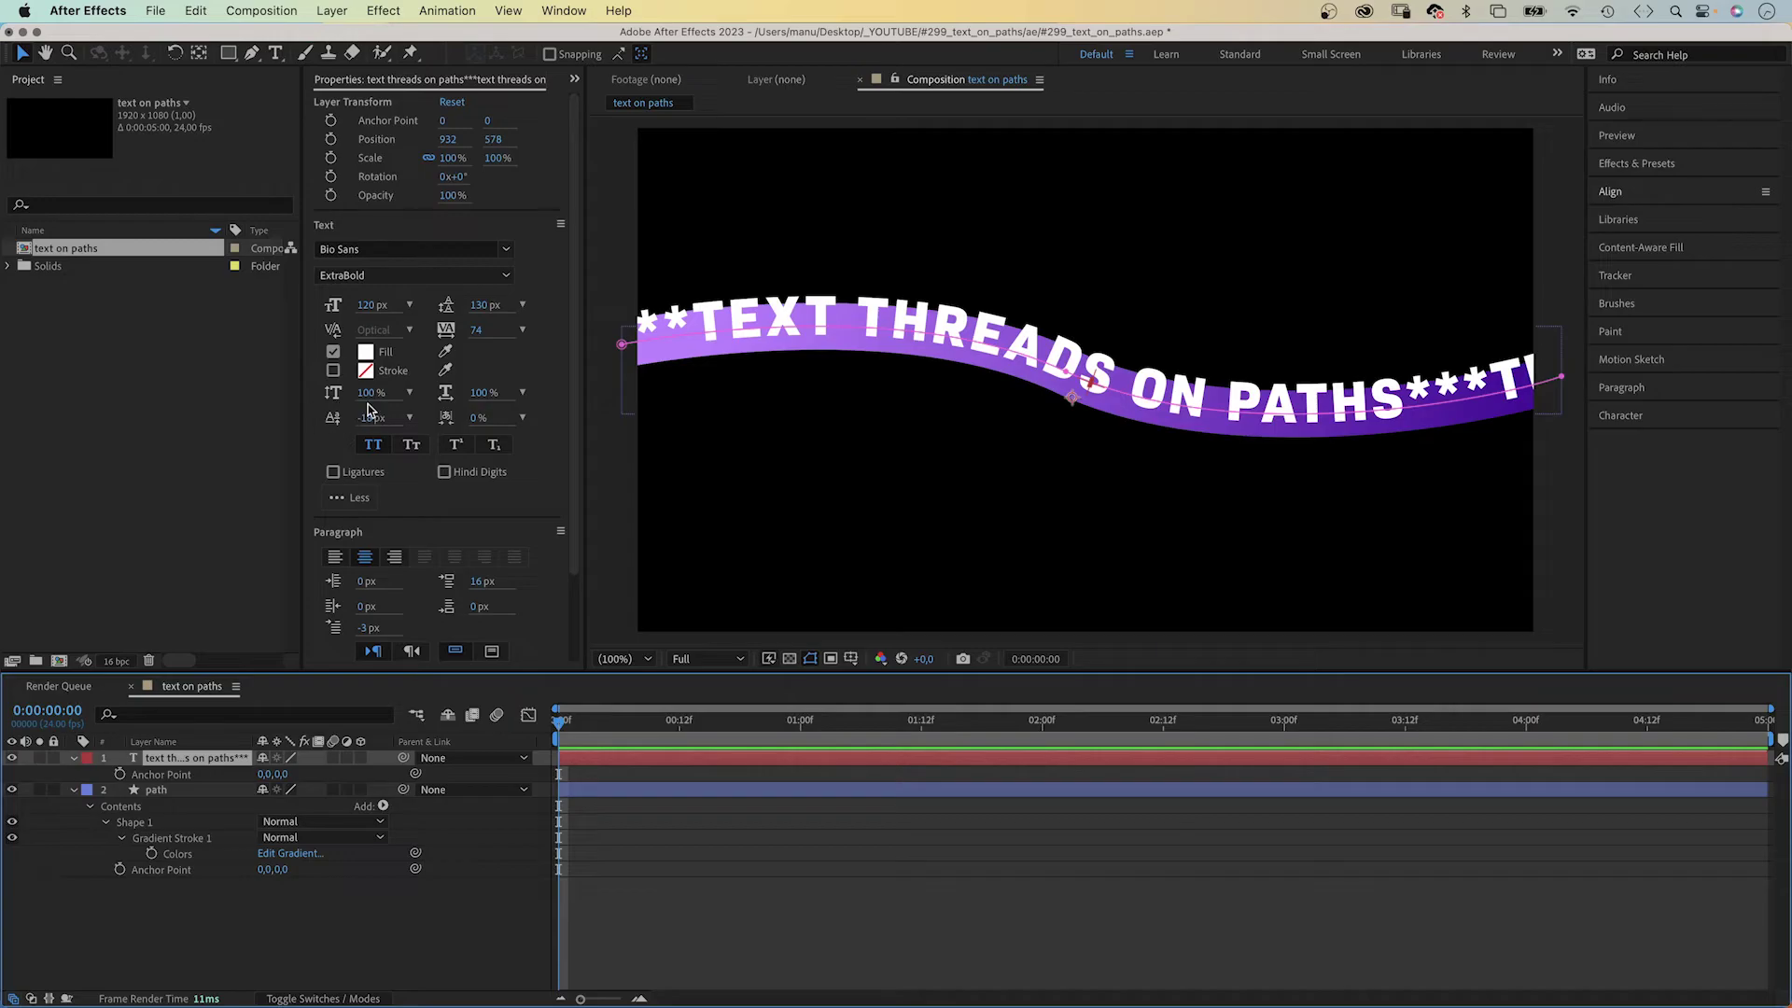
{"action": "left_click_drag", "start_coordinate": [337, 420], "coordinate": [340, 418]}
Step: Reshape the text layer's Mask 1 into a deeper wave by lengthening both bezier handles of its middle point
{"action": "left_click", "coordinate": [202, 758]}
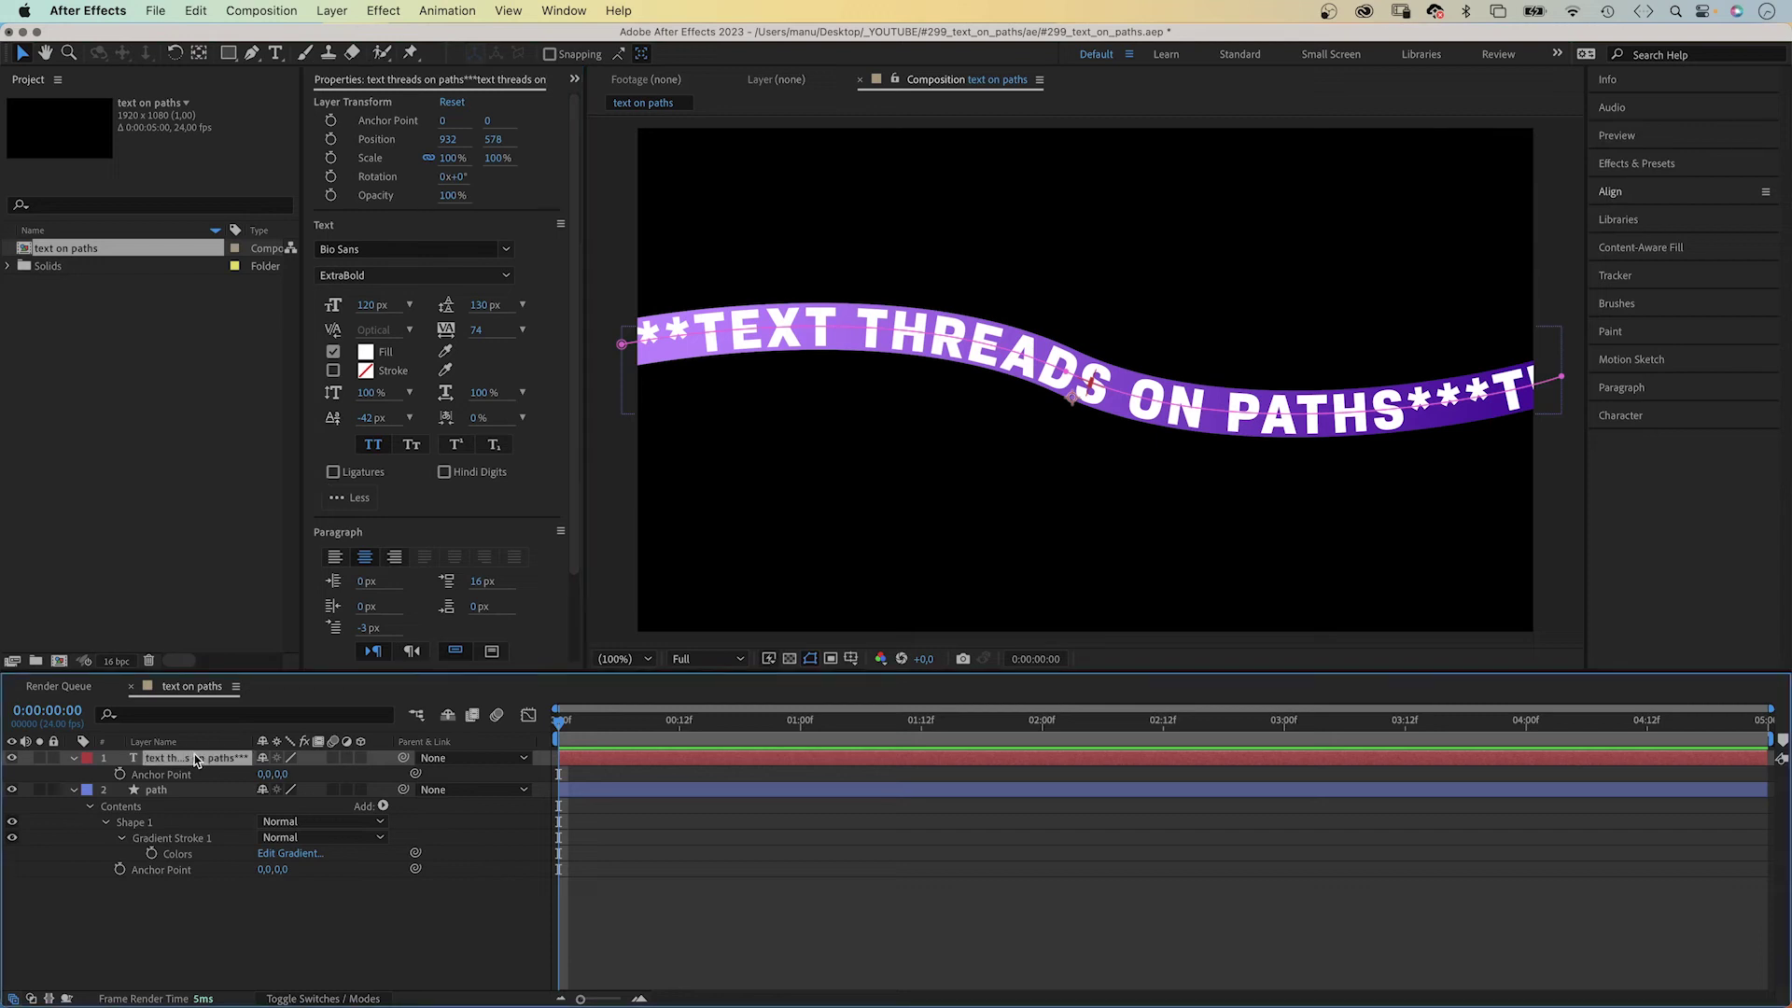
{"action": "key", "text": "m"}
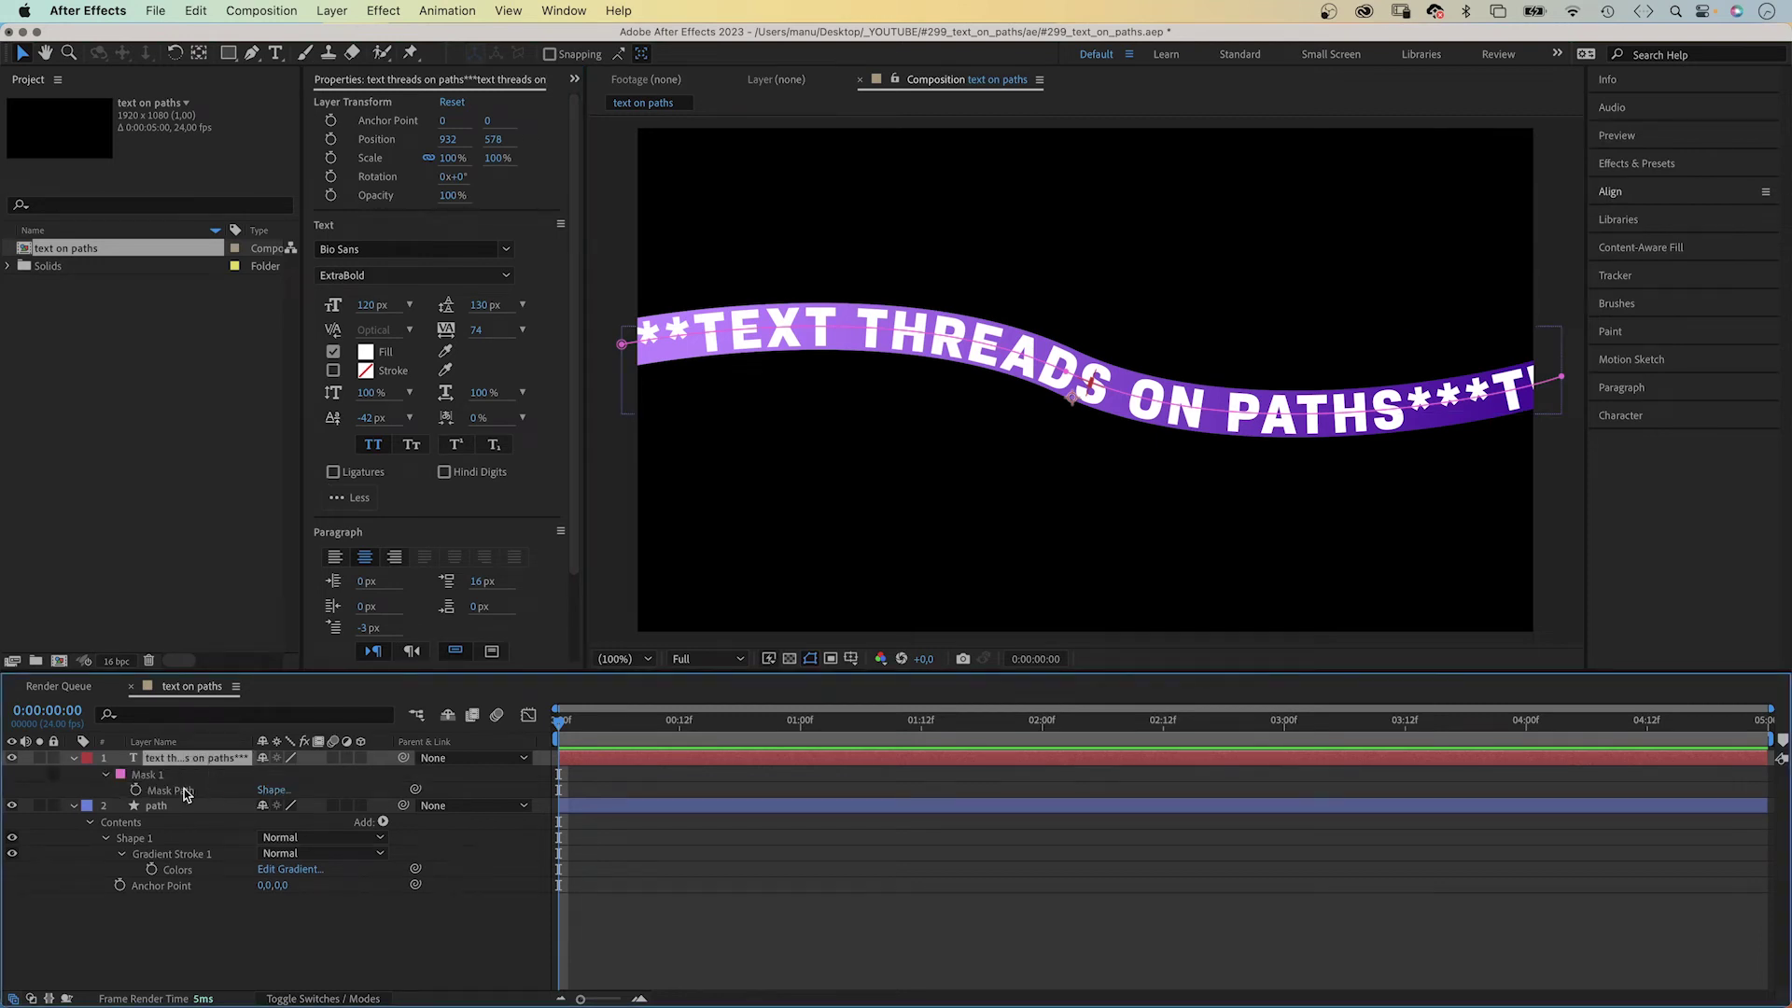
{"action": "left_click", "coordinate": [215, 790]}
{"action": "left_click_drag", "start_coordinate": [1183, 308], "coordinate": [901, 472]}
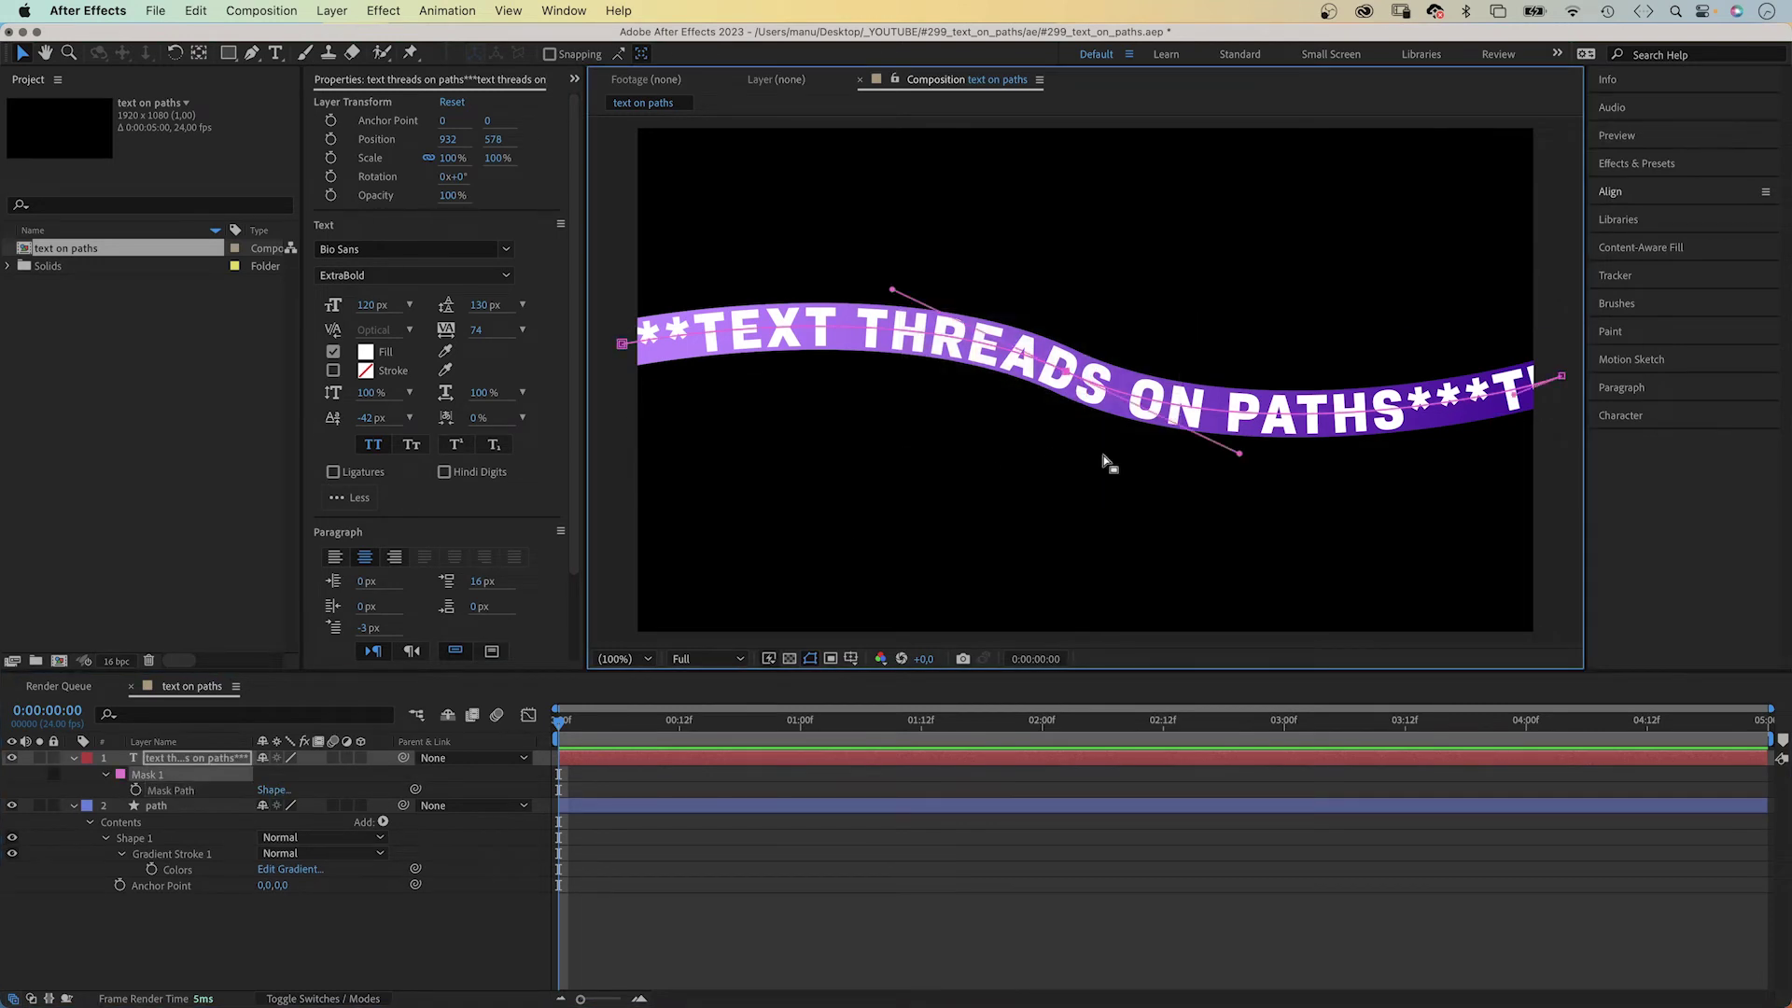
{"action": "left_click_drag", "start_coordinate": [1241, 454], "coordinate": [1289, 490]}
{"action": "left_click_drag", "start_coordinate": [896, 282], "coordinate": [843, 246]}
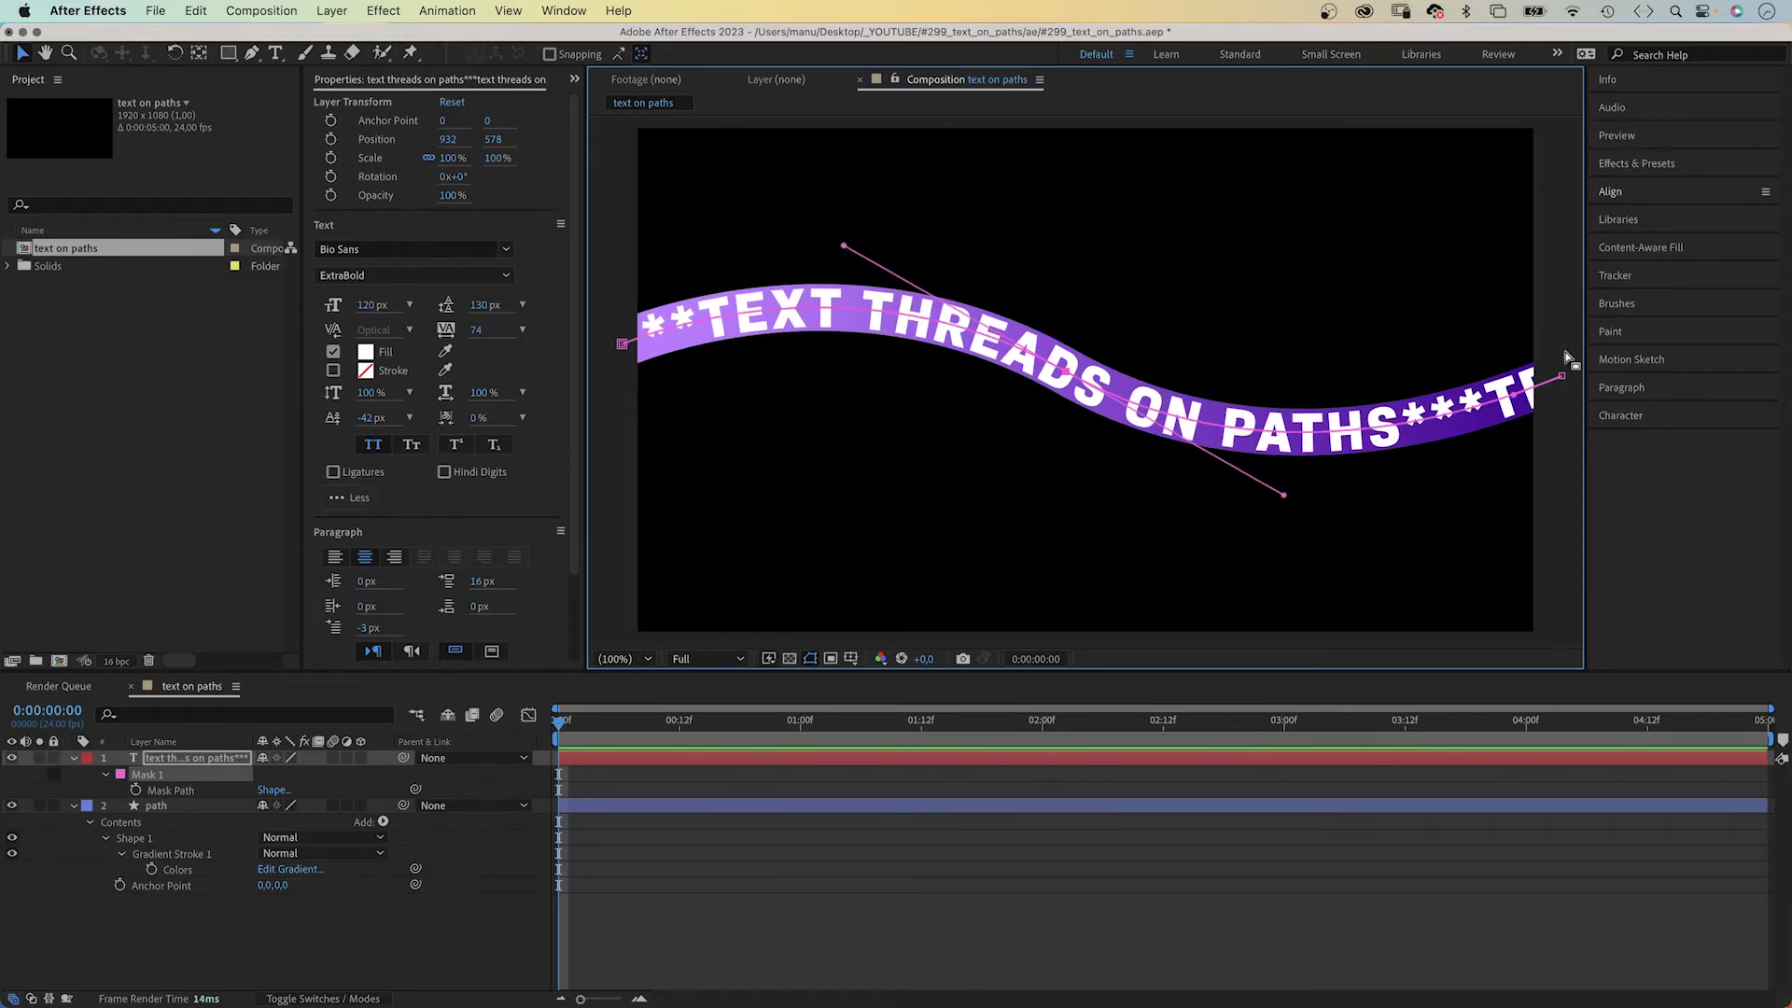
Step: Add the expression time*300 to First Margin in the text layer's Path Options
{"action": "left_click", "coordinate": [191, 760]}
{"action": "left_click", "coordinate": [74, 759]}
{"action": "left_click", "coordinate": [74, 759]}
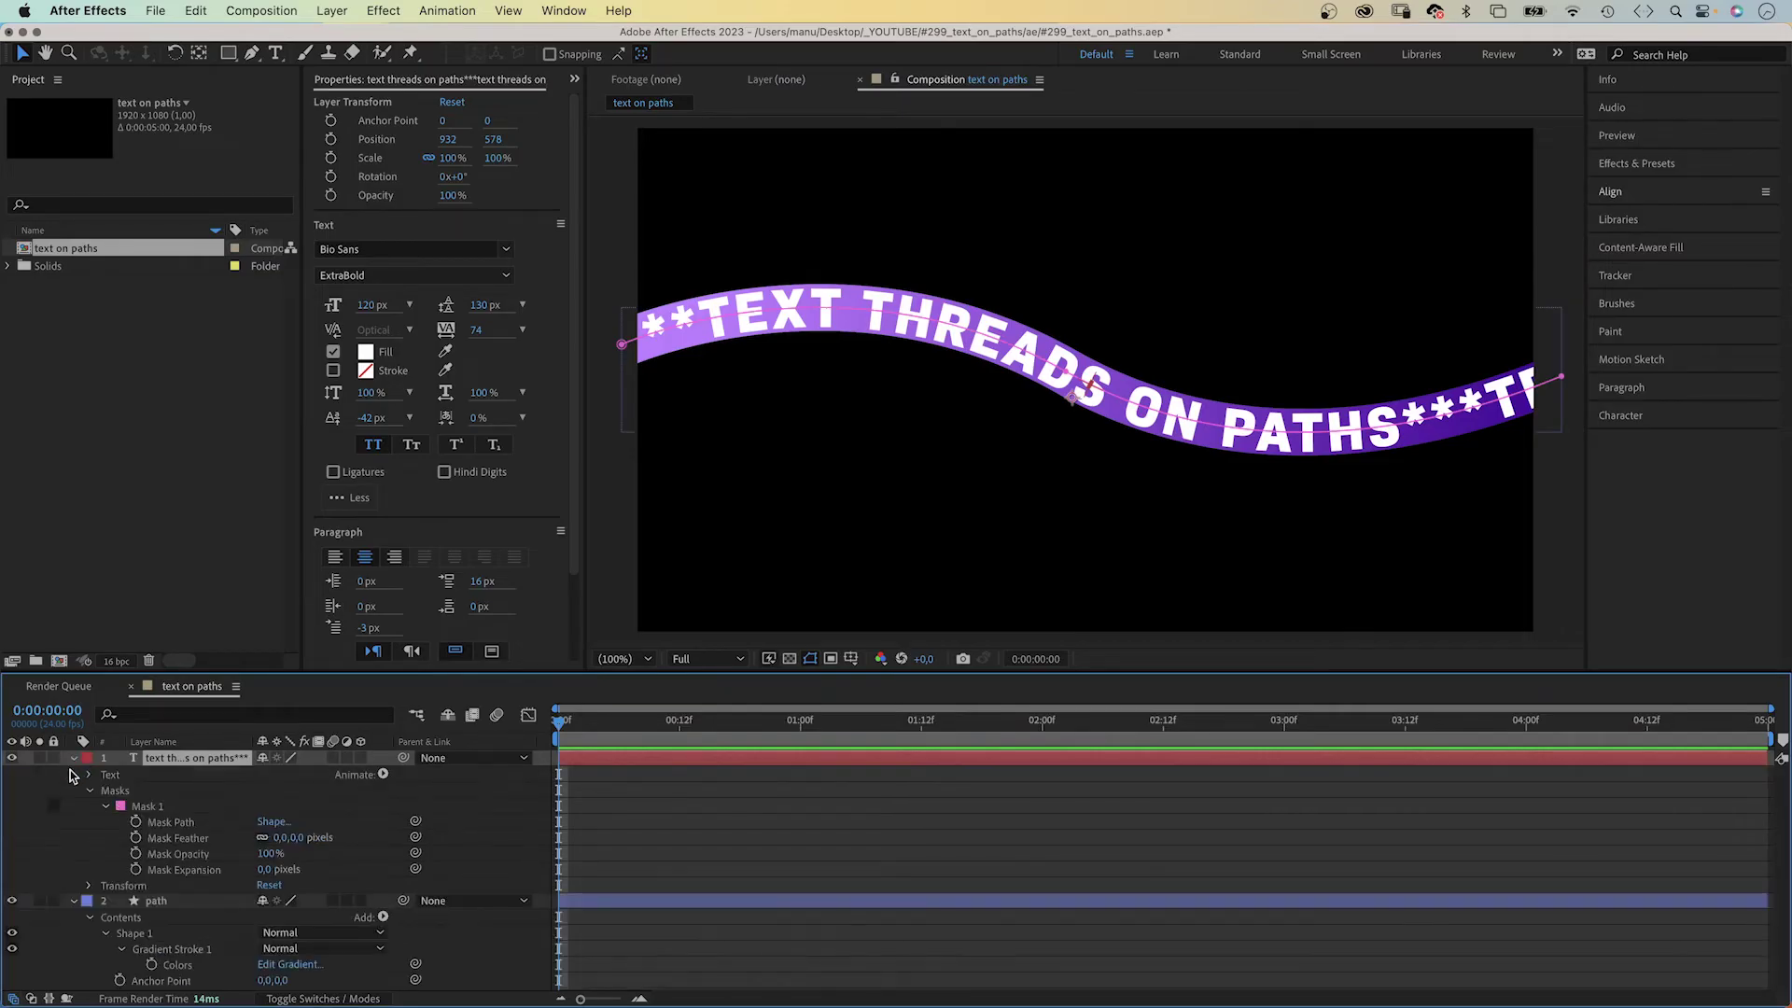
{"action": "left_click", "coordinate": [88, 791]}
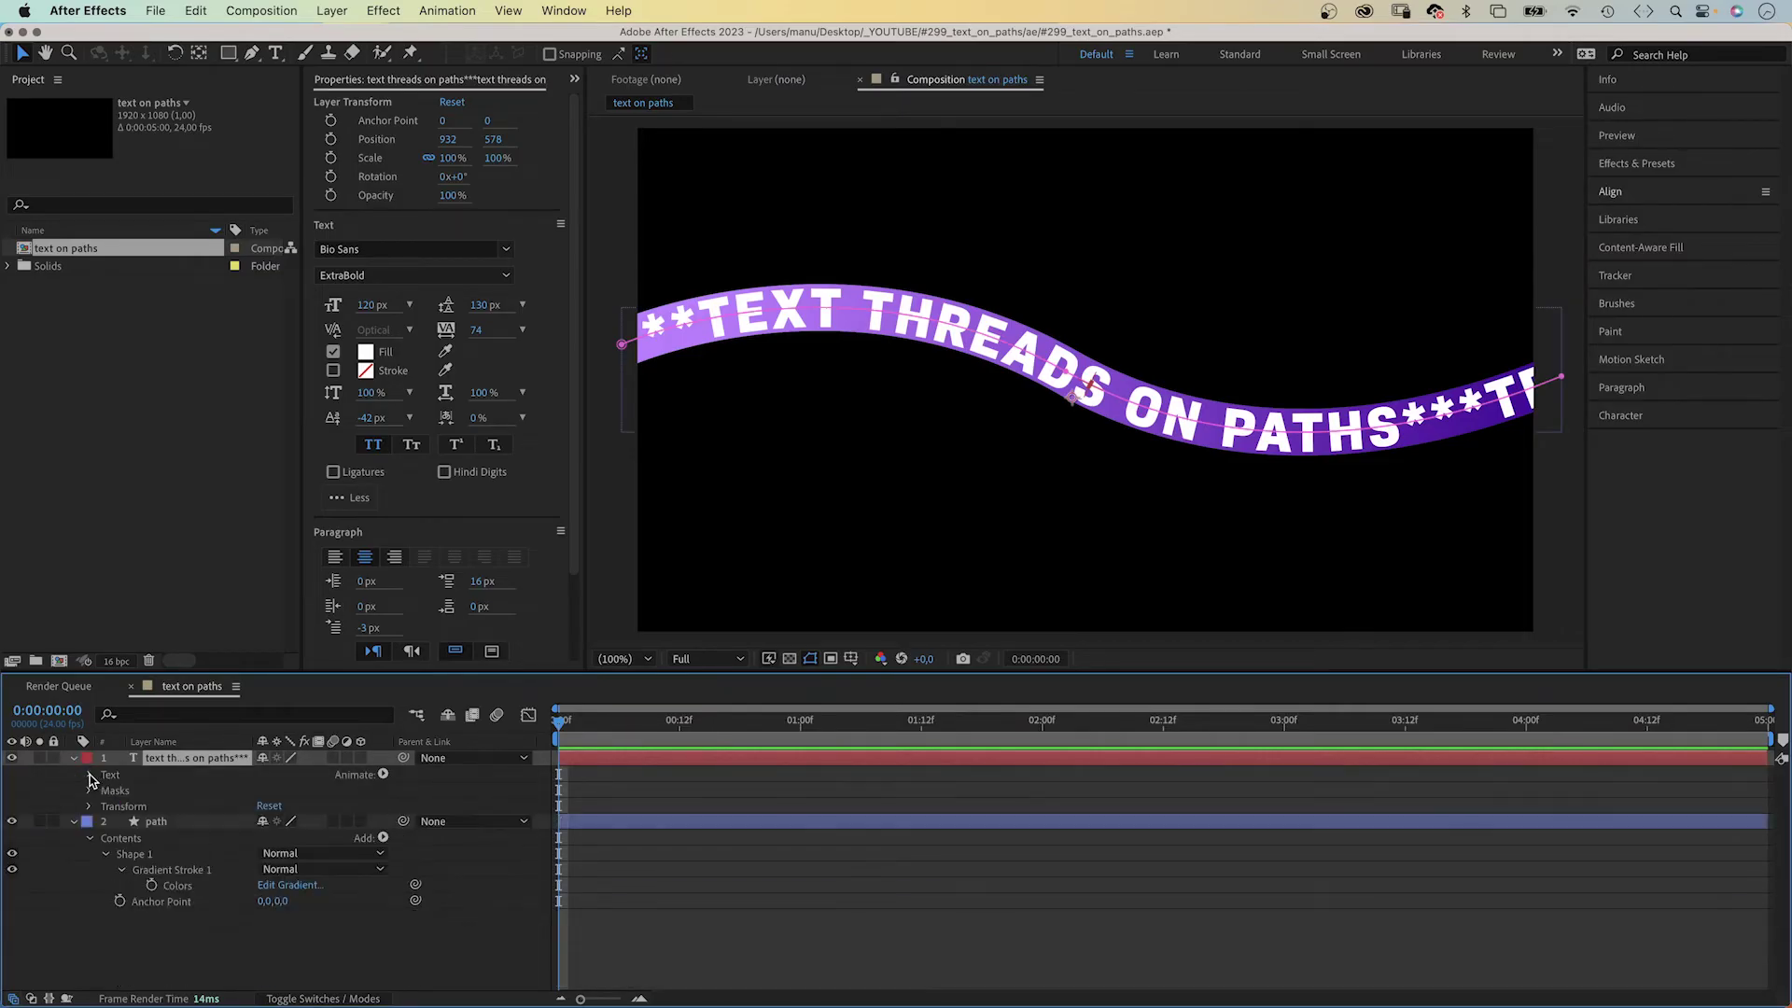
{"action": "left_click", "coordinate": [88, 775]}
{"action": "left_click", "coordinate": [104, 807]}
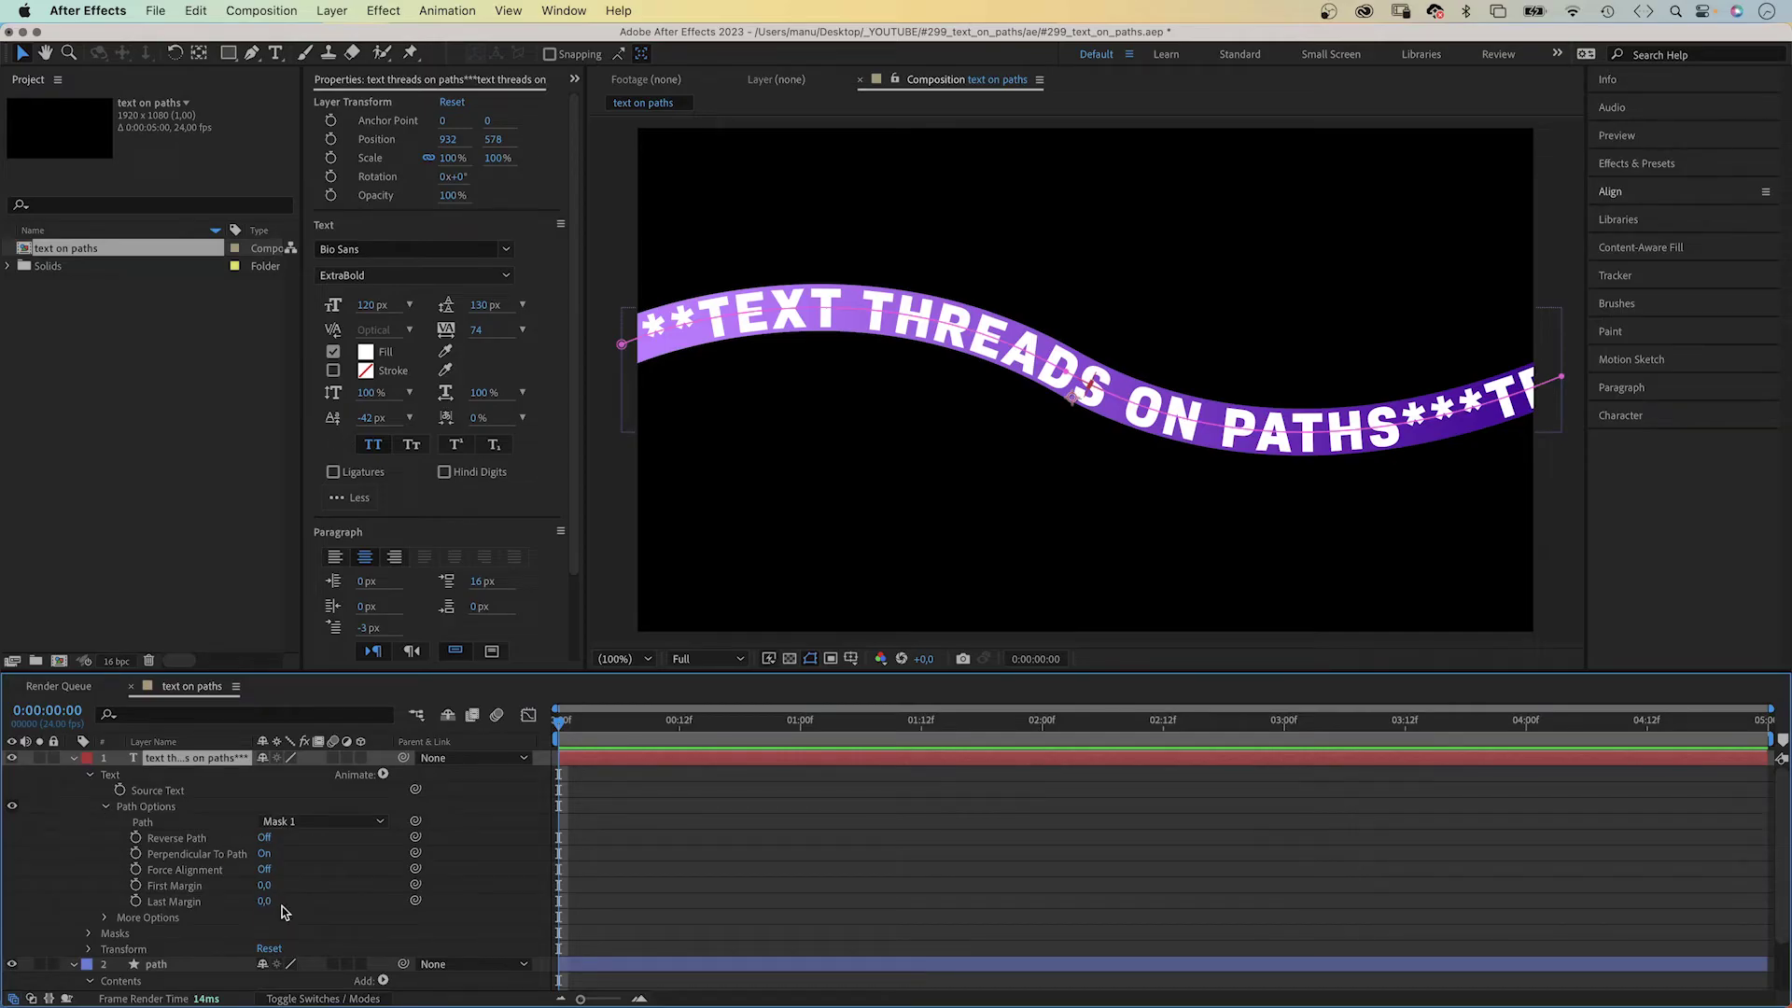
{"action": "left_click", "coordinate": [135, 892]}
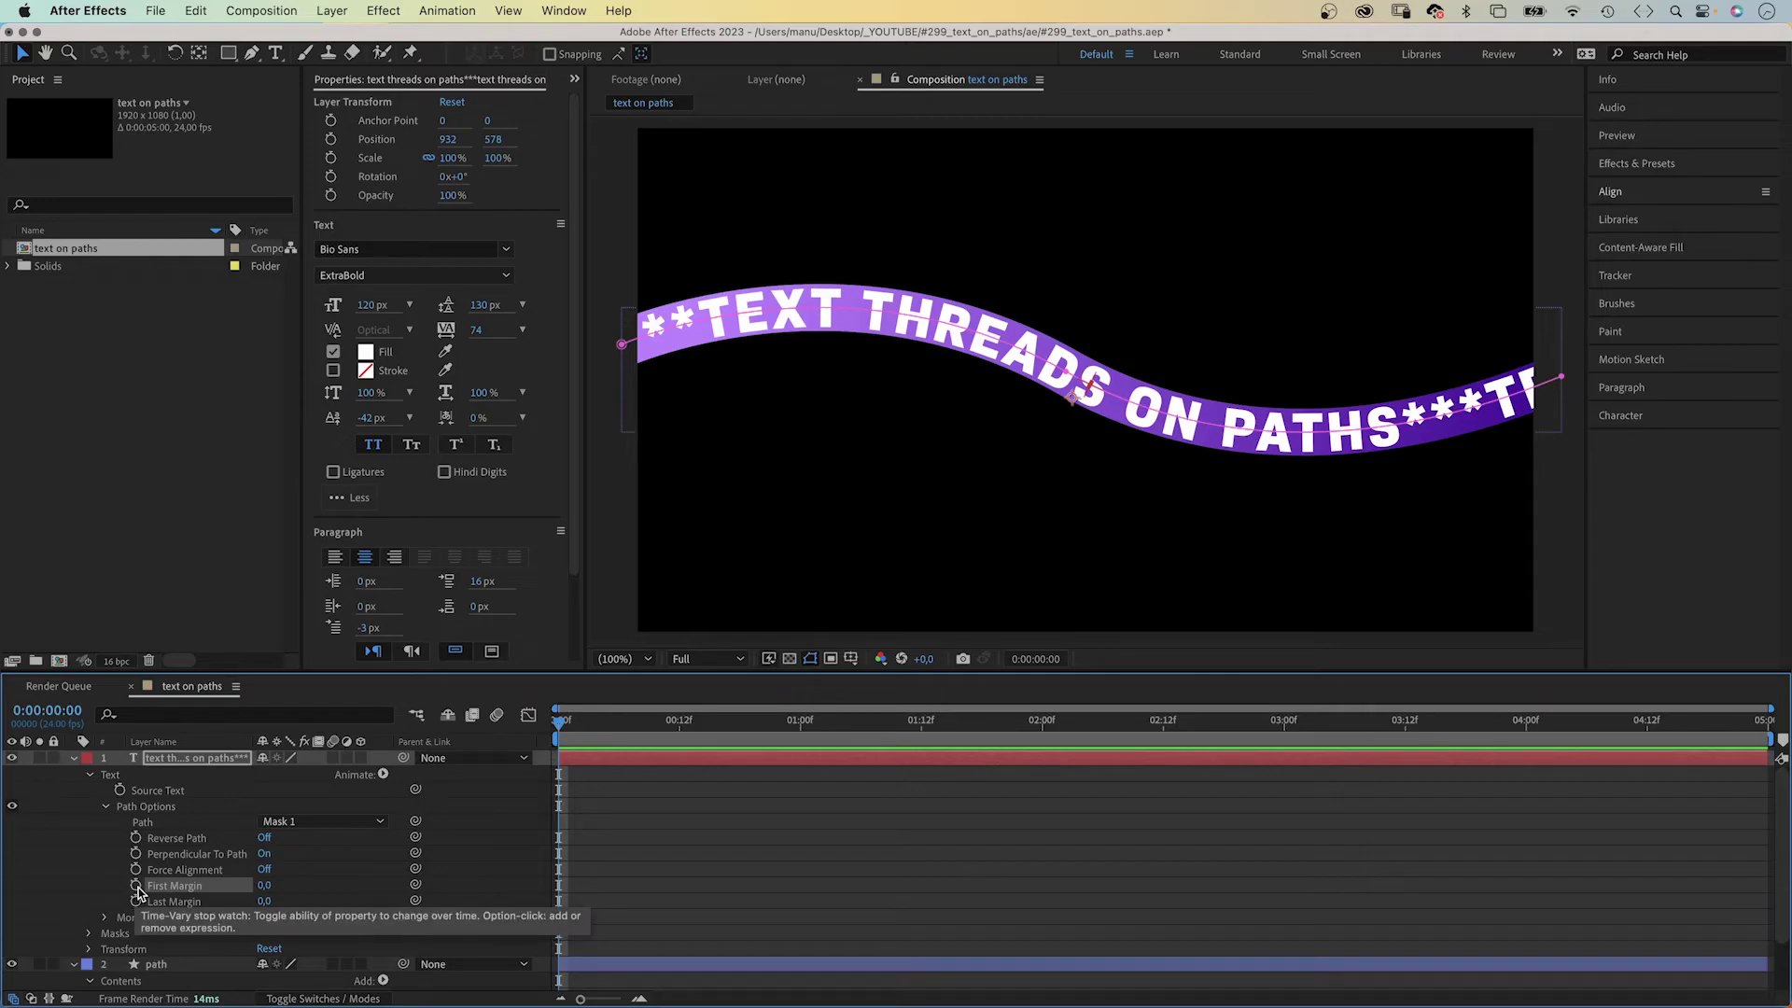
{"action": "left_click", "coordinate": [136, 886], "text": "alt"}
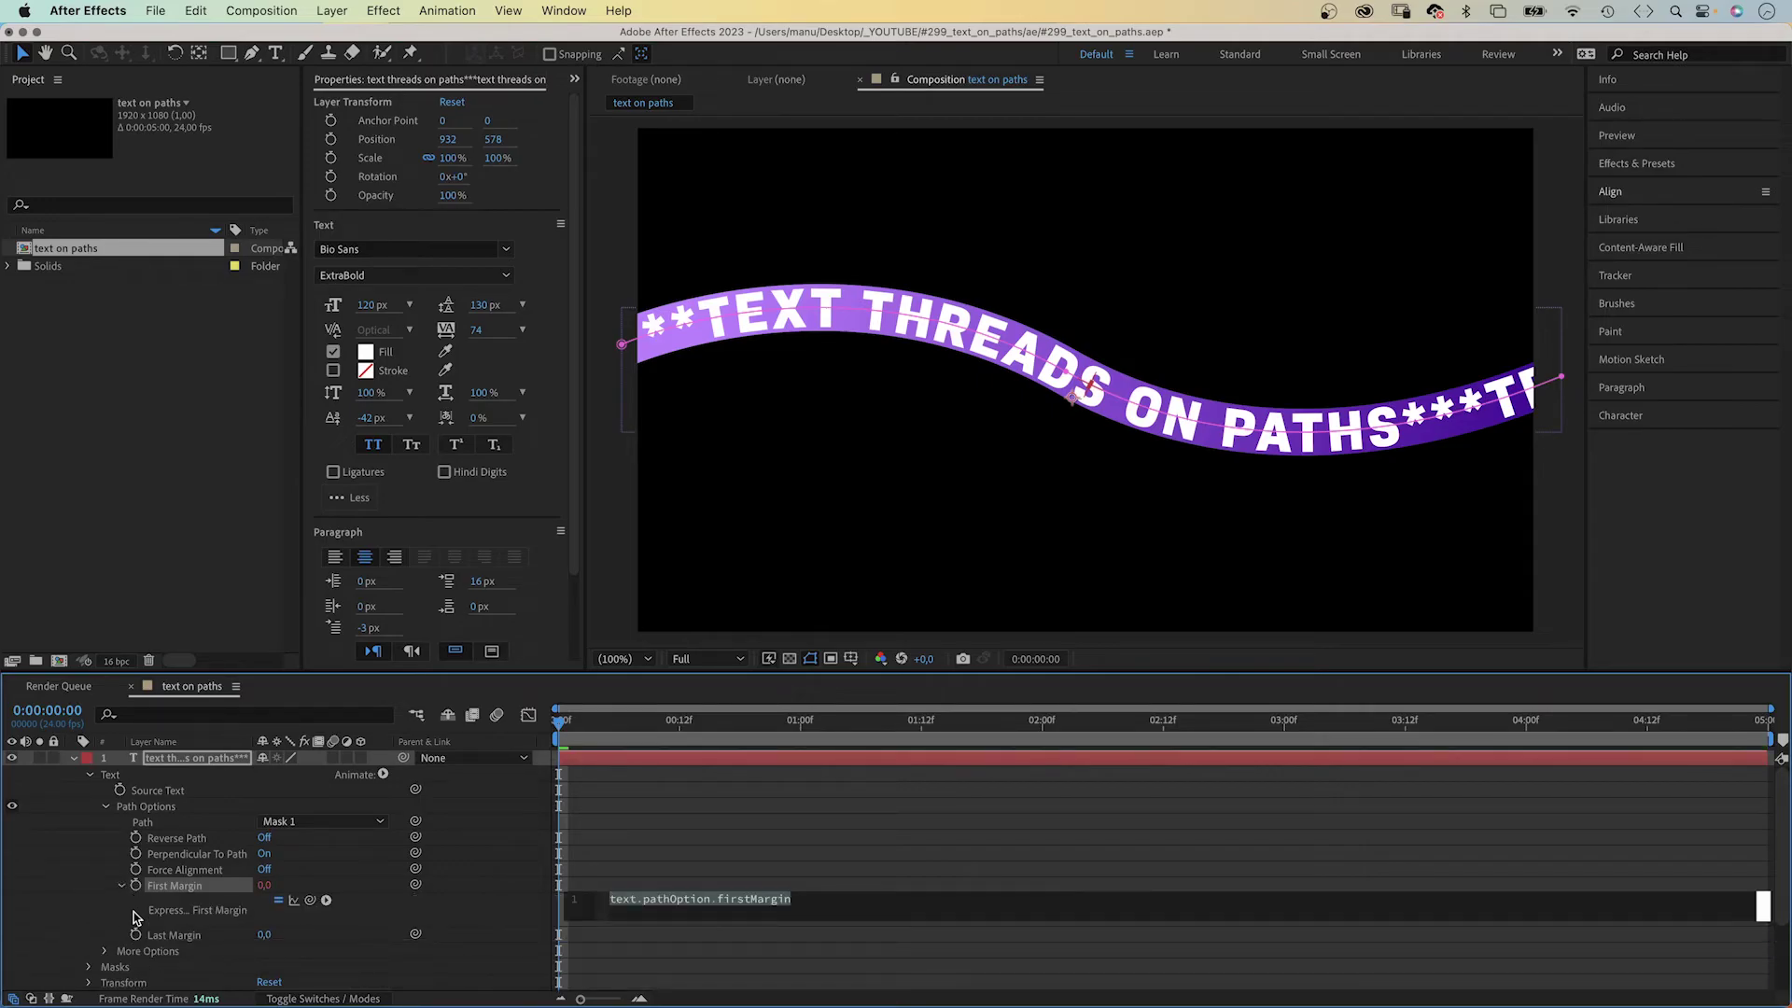
{"action": "type", "text": "time"}
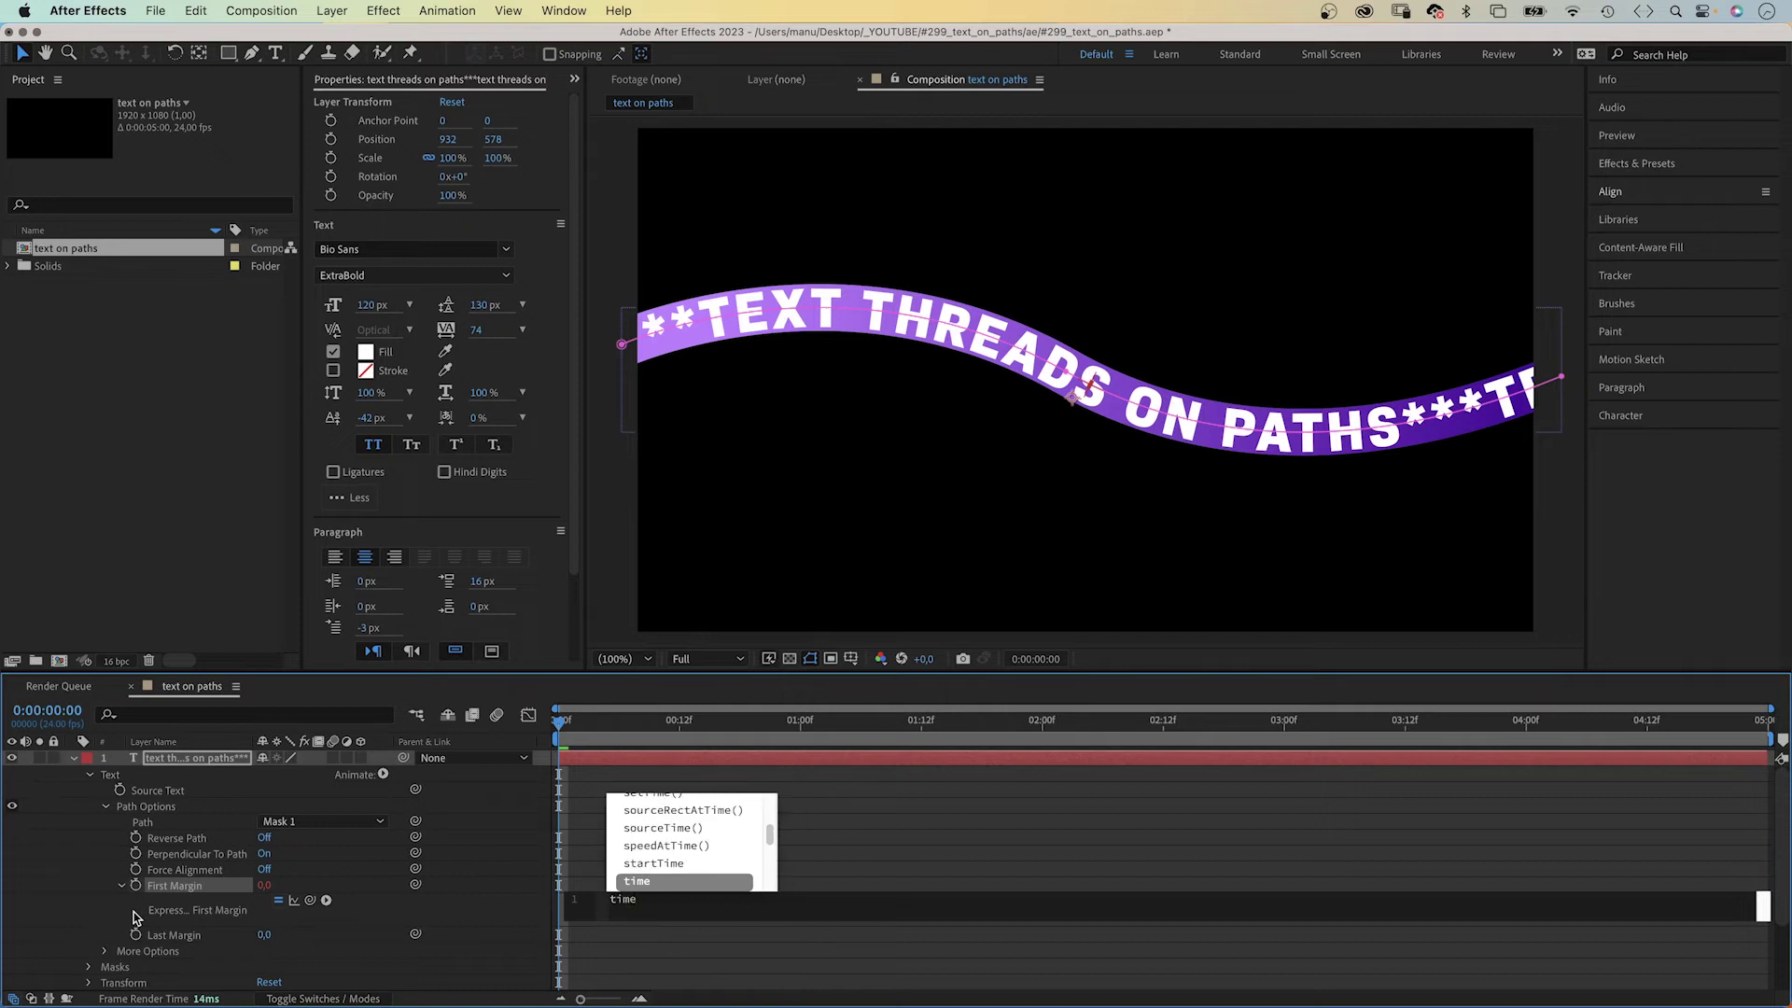
{"action": "key", "text": "Return"}
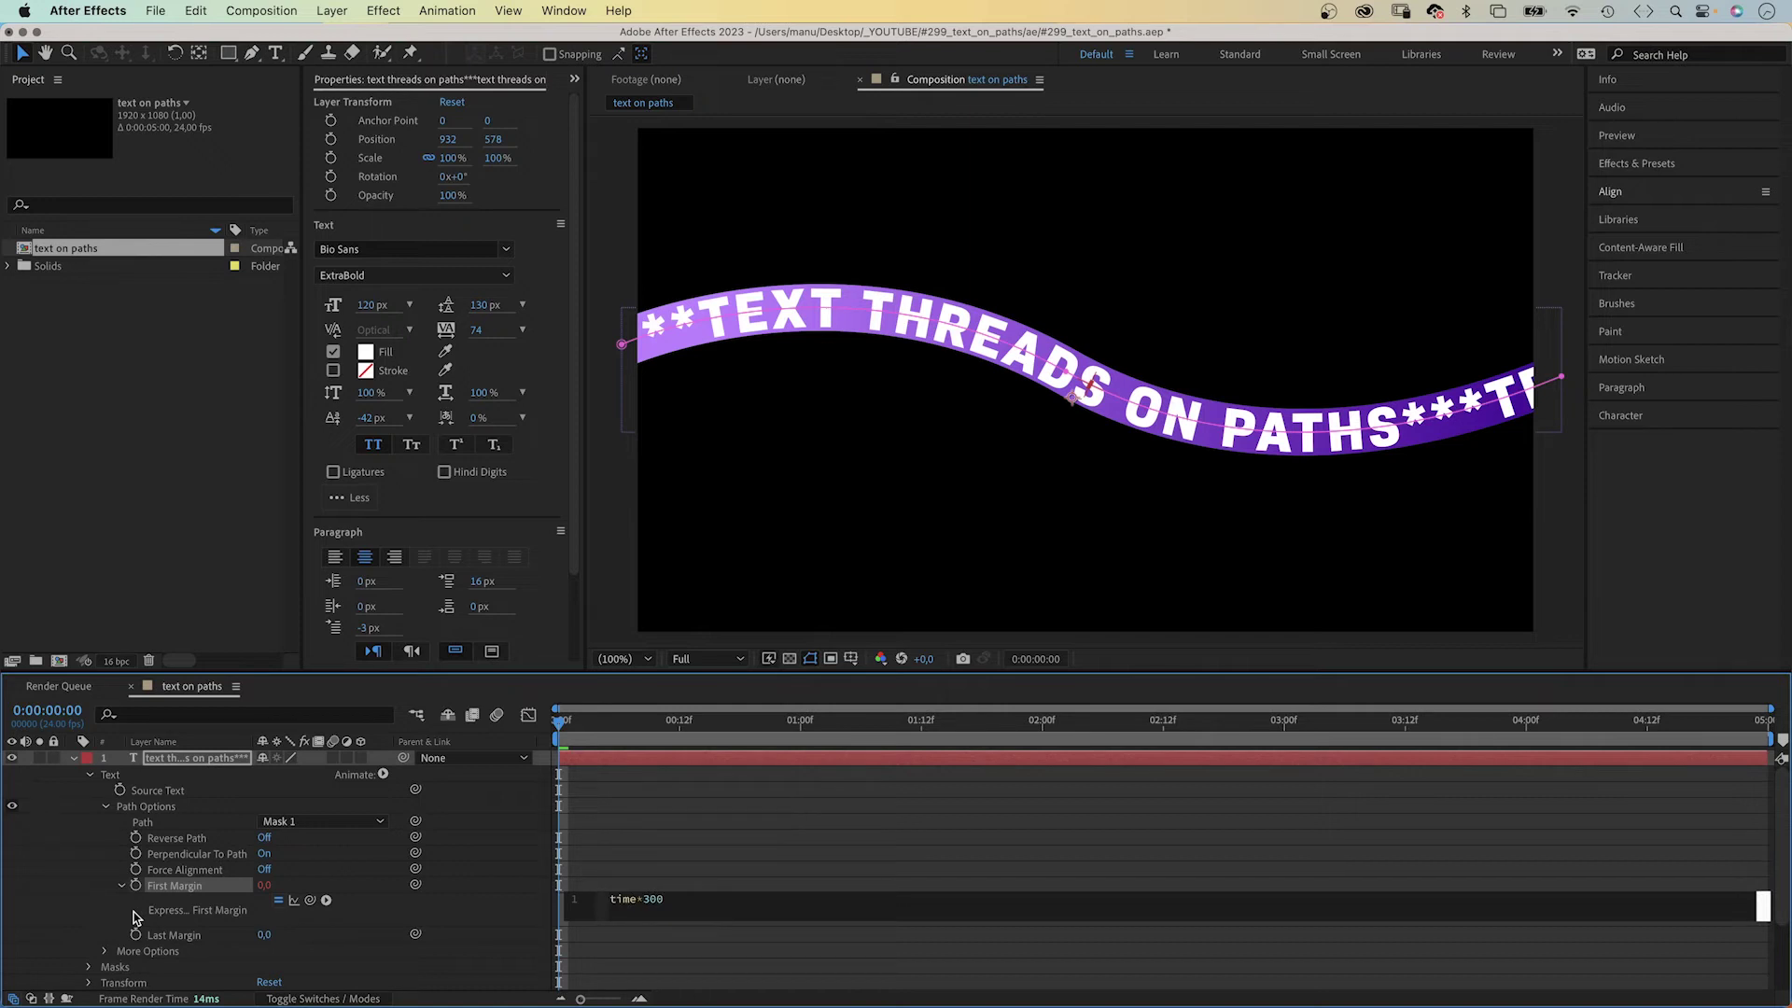
{"action": "left_click", "coordinate": [496, 912]}
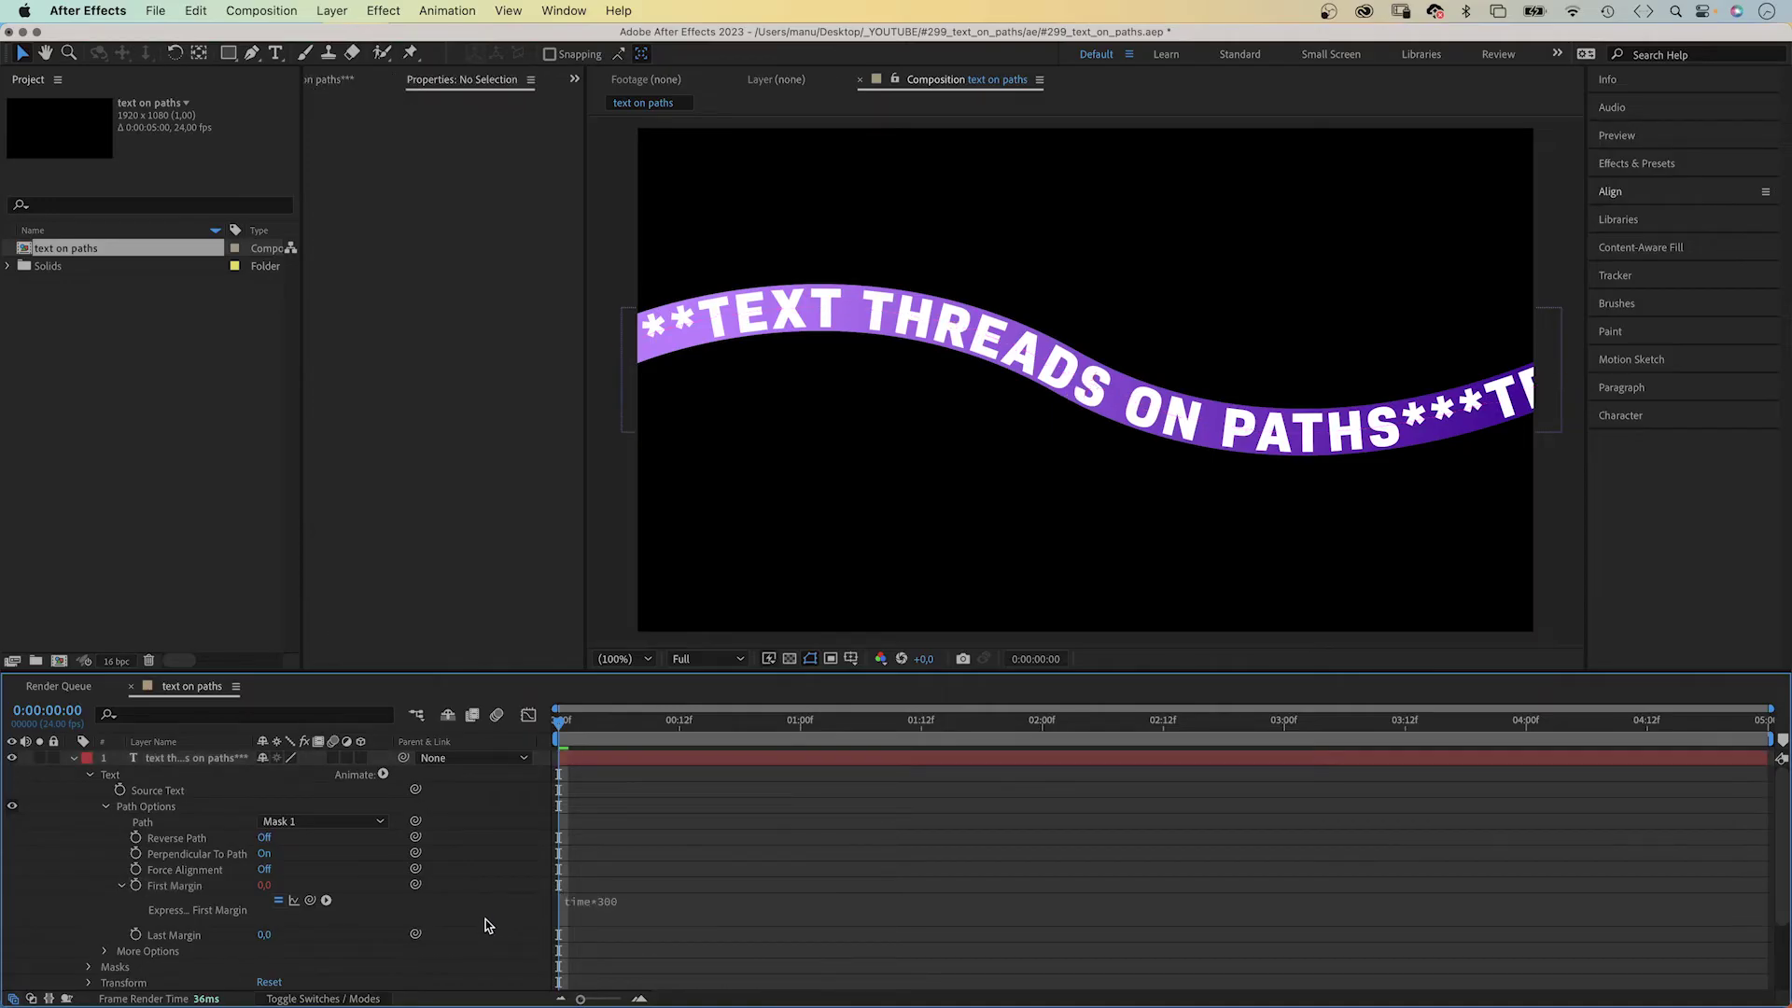
Step: Preview the text moving along the path and scrub over the start of the composition
{"action": "key", "text": "space"}
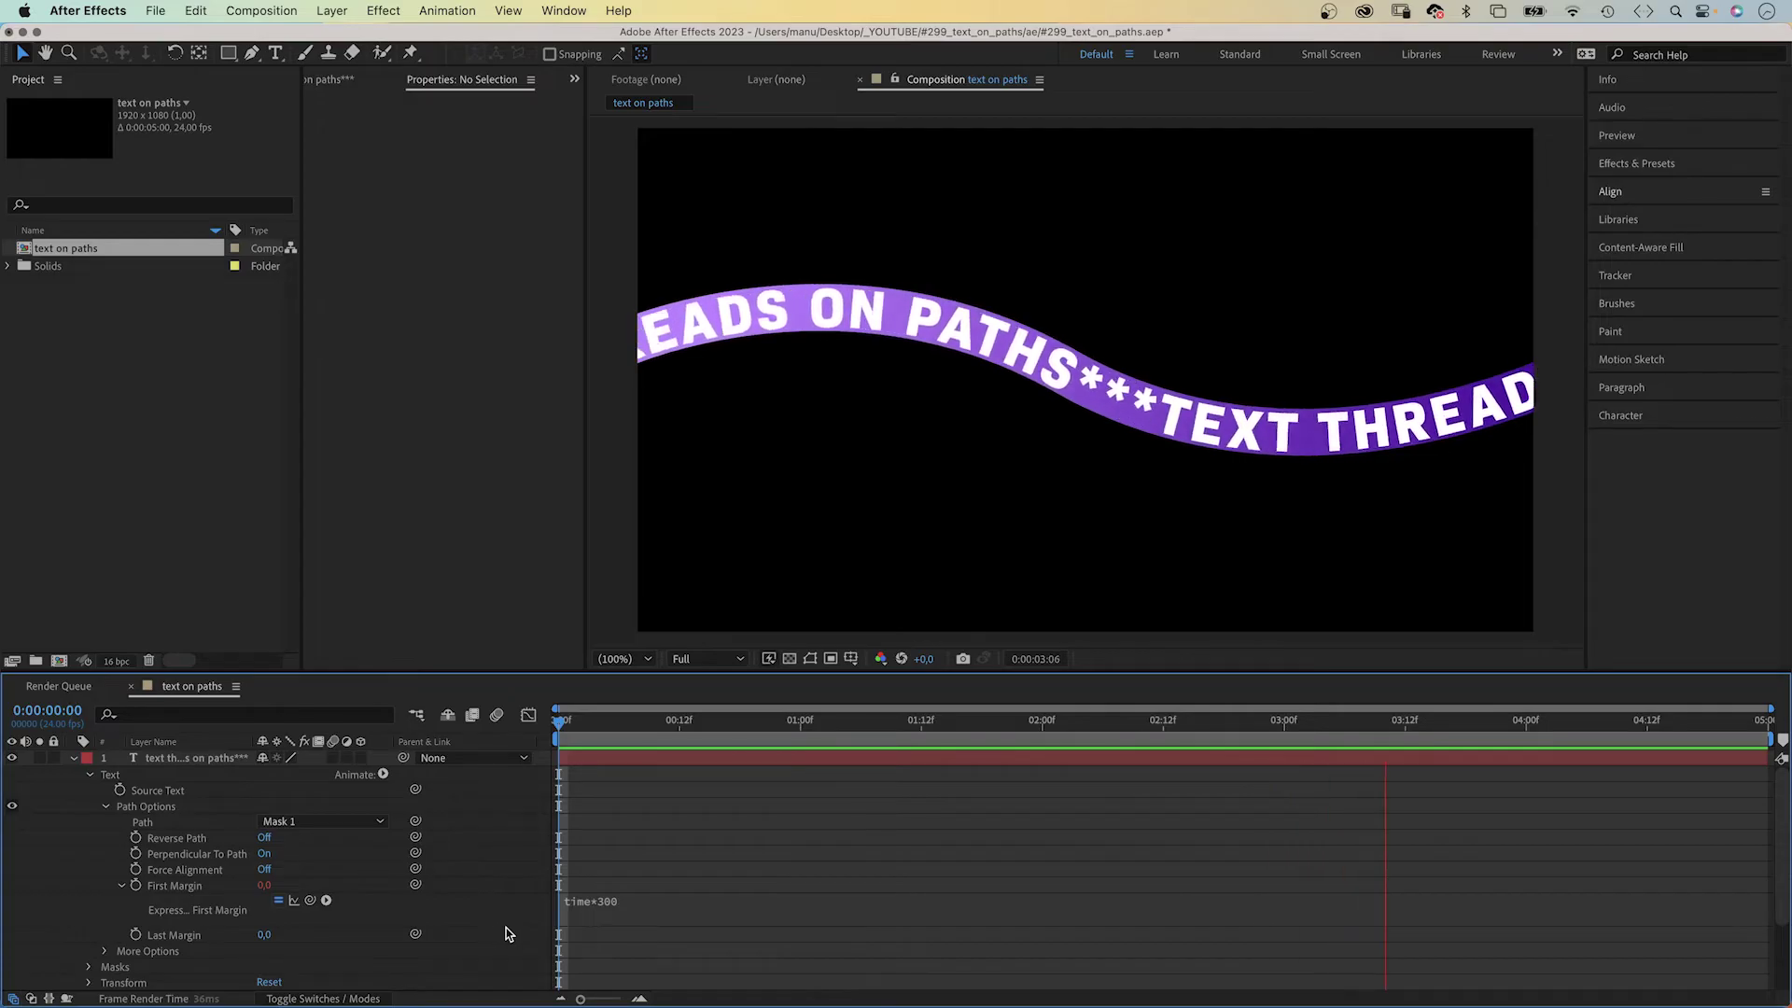
{"action": "key", "text": "space"}
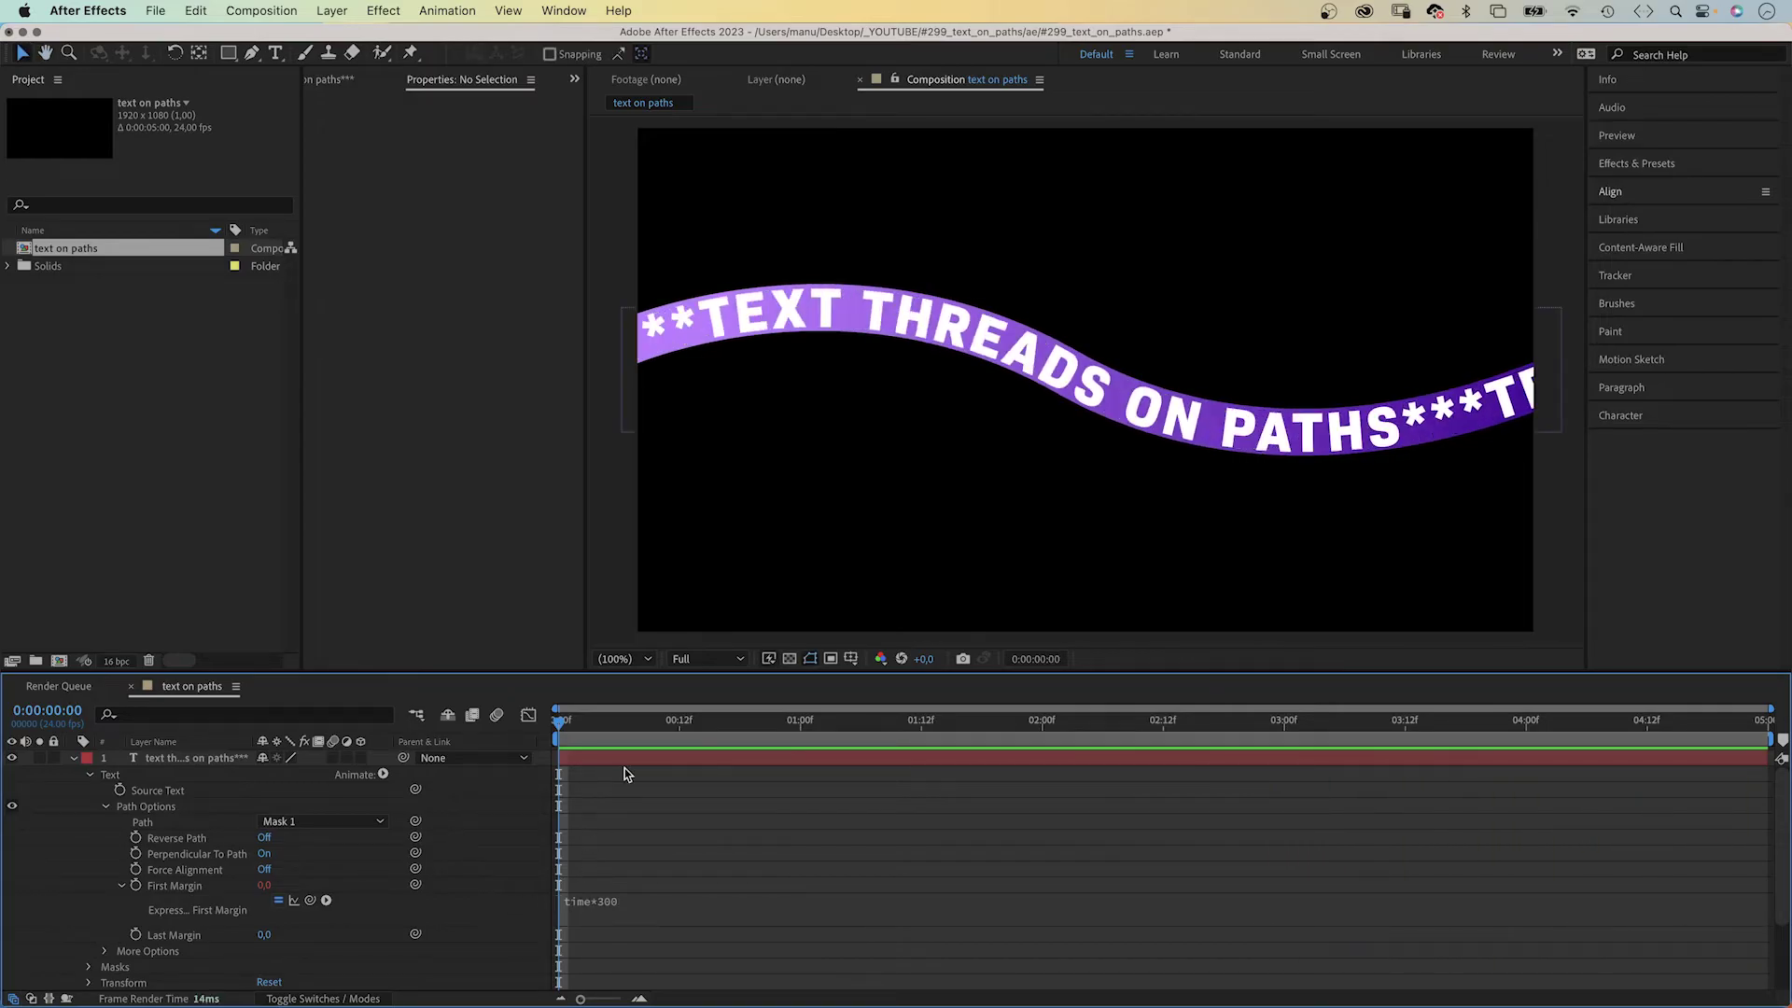
{"action": "left_click_drag", "start_coordinate": [662, 730], "coordinate": [551, 770]}
Step: Change the First Margin expression to time*300-100 and preview the animation
{"action": "left_click", "coordinate": [588, 904]}
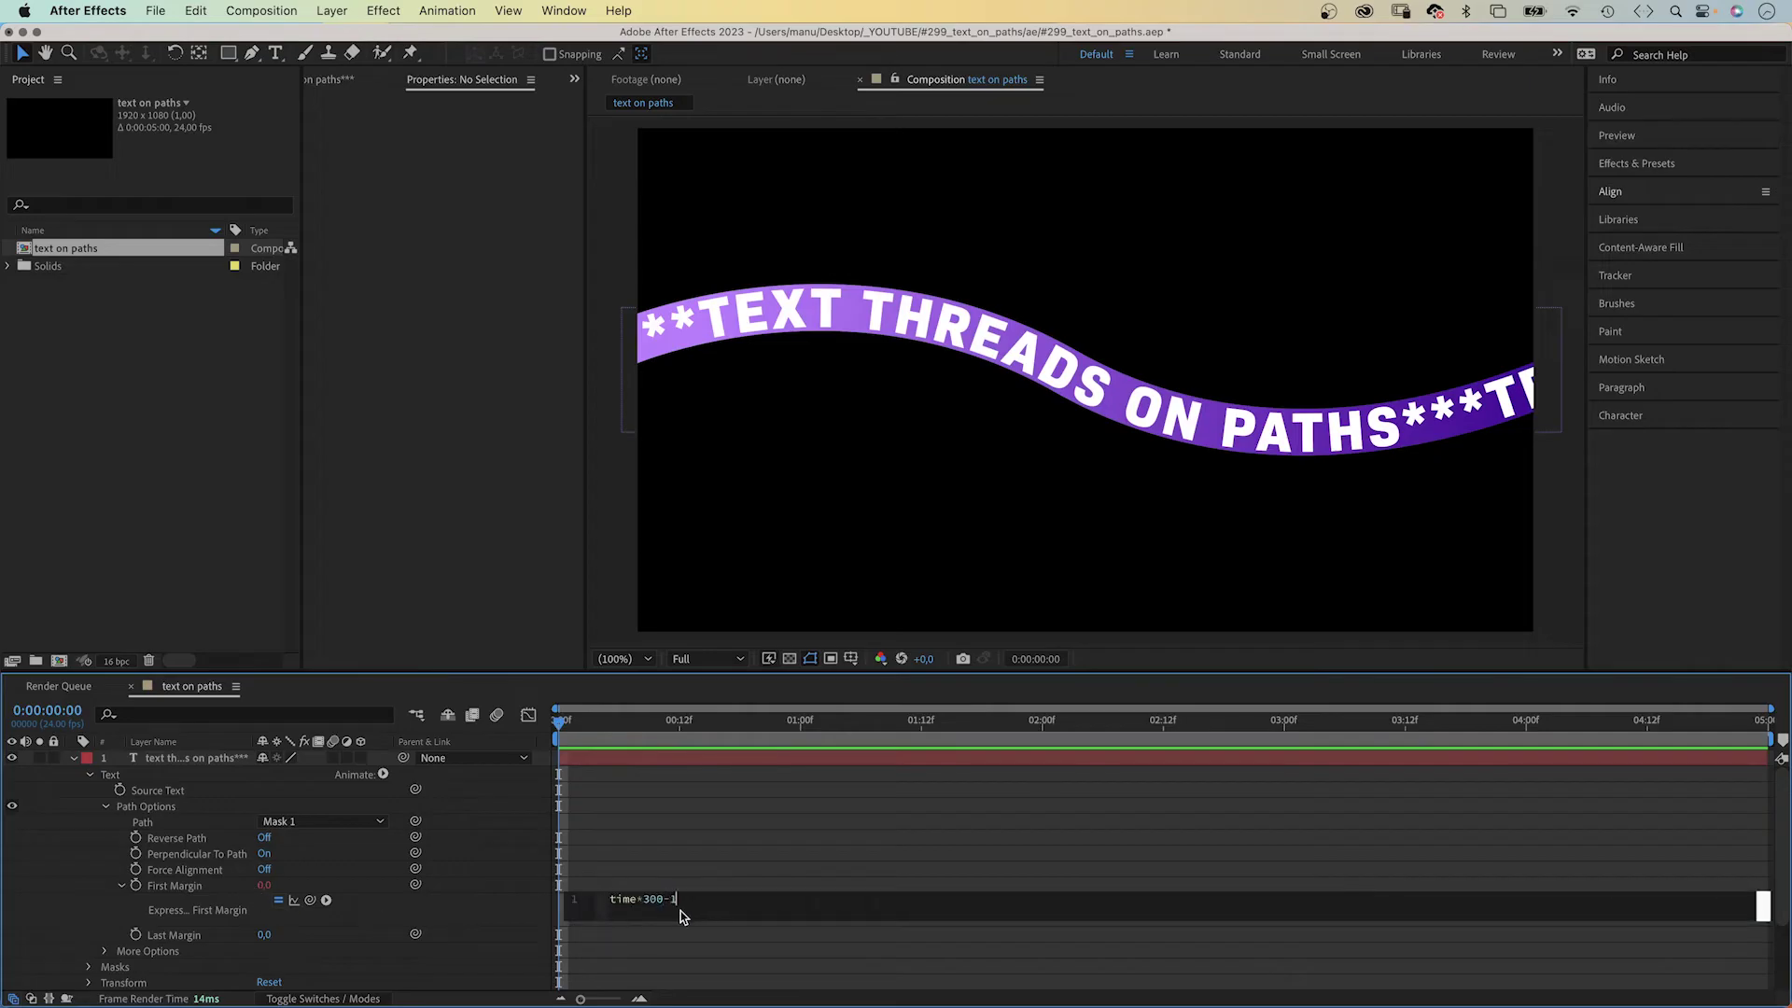
{"action": "left_click", "coordinate": [523, 911]}
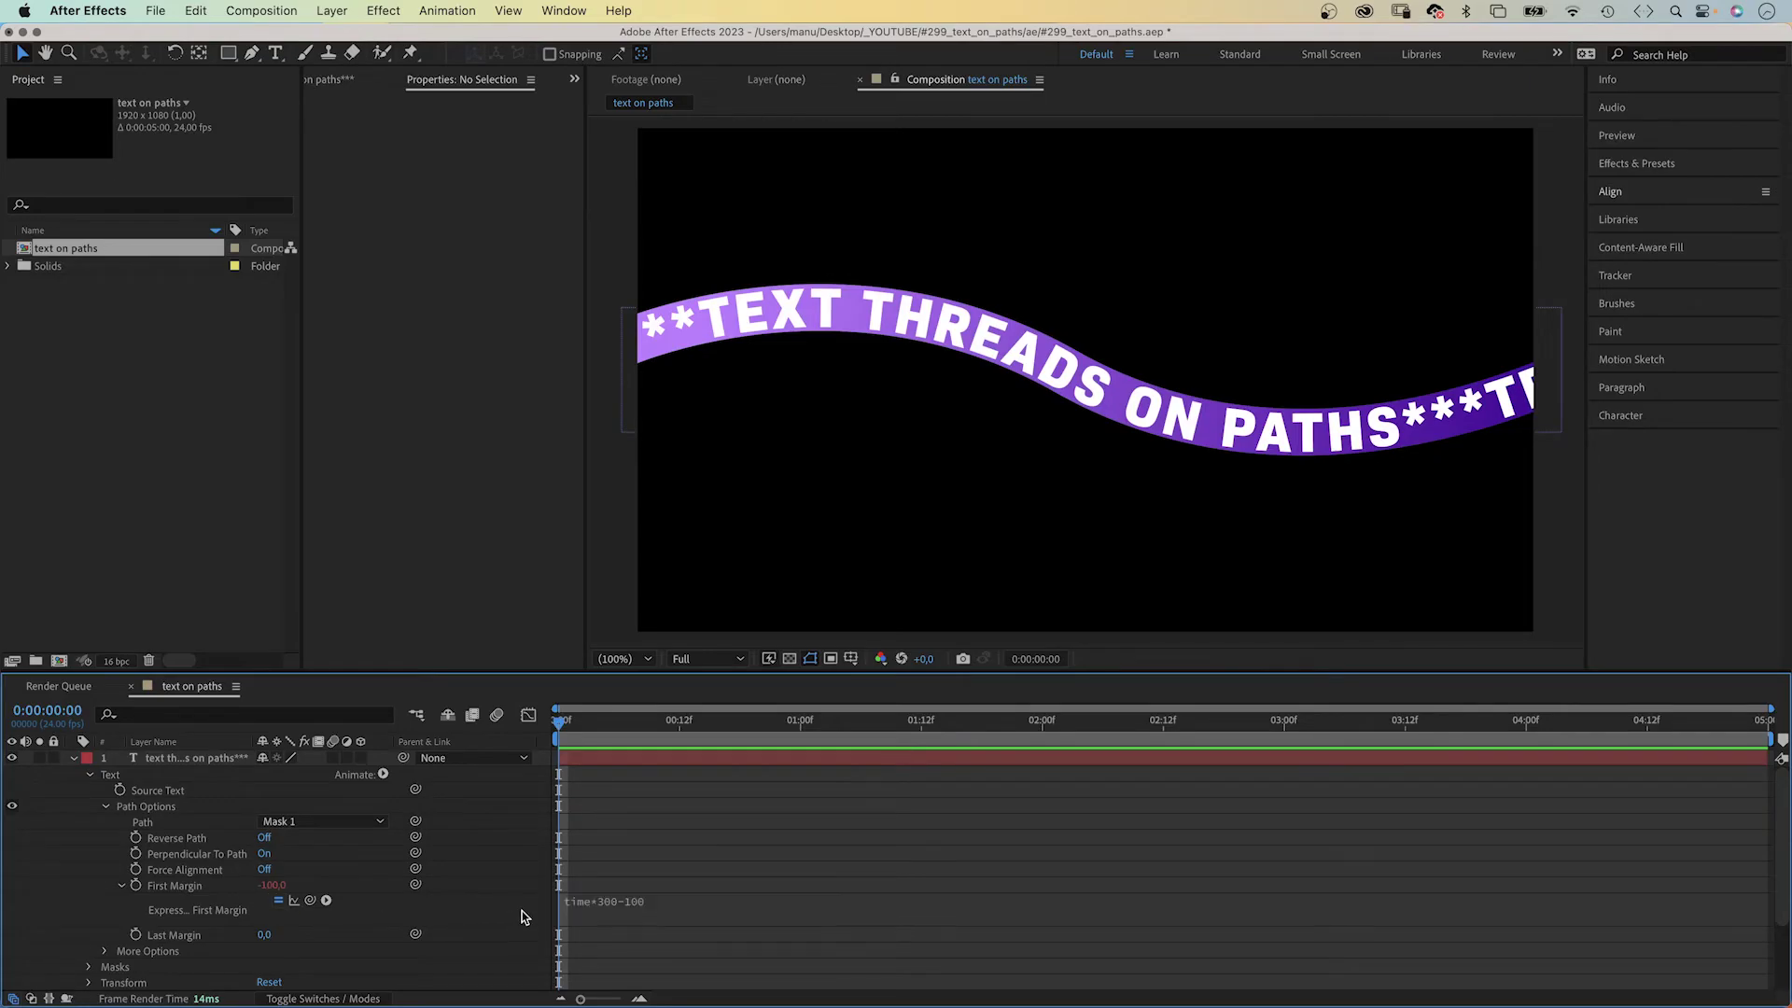
{"action": "key", "text": "space"}
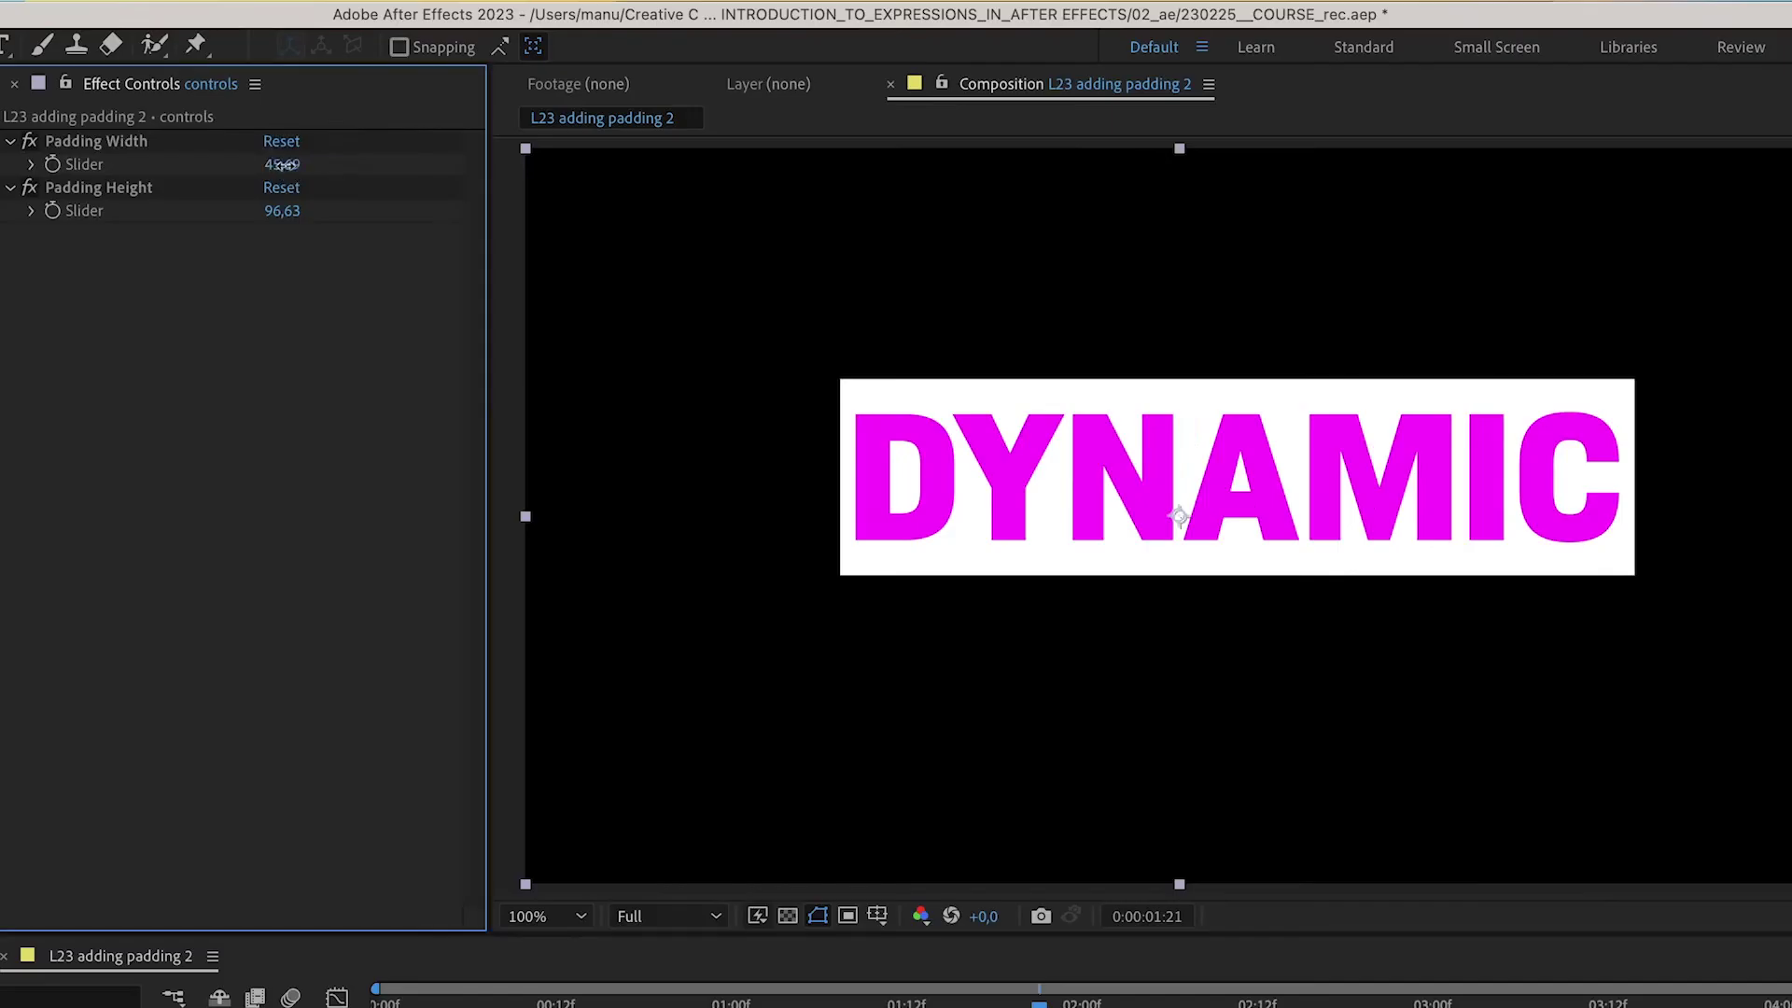
{"action": "left_click_drag", "start_coordinate": [284, 164], "coordinate": [177, 170]}
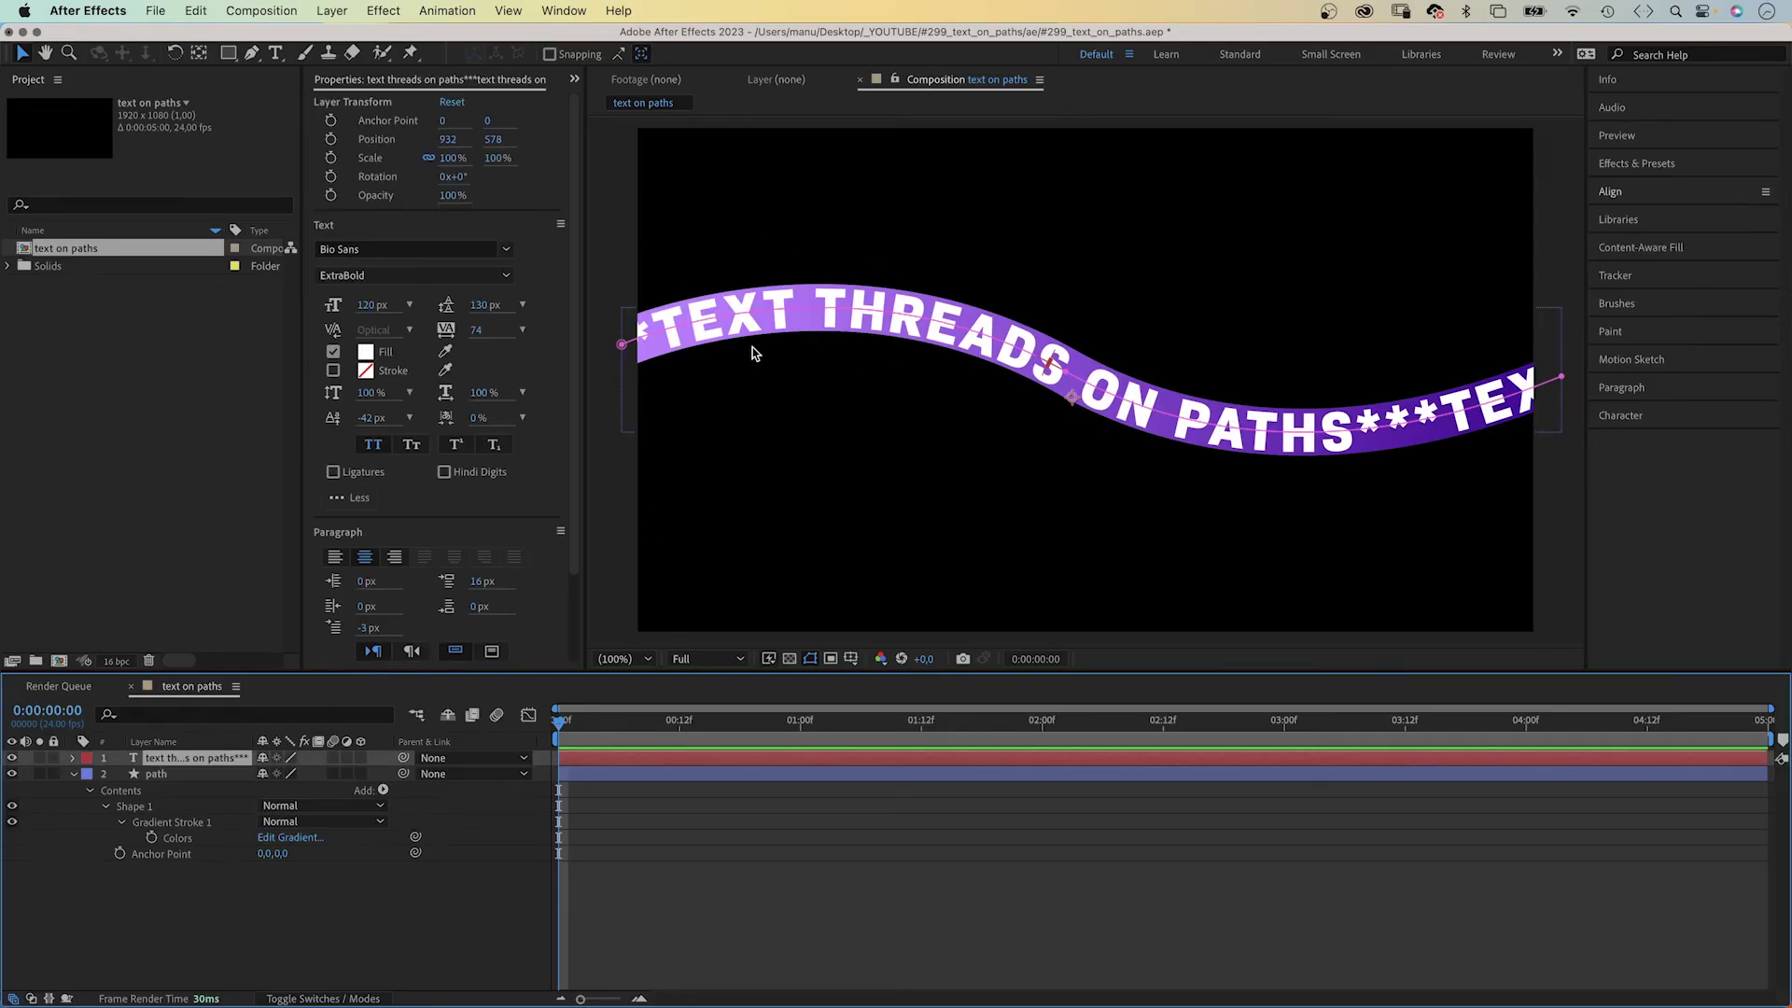
Step: Add Trim Paths to the path layer's contents and set its End to 42%
{"action": "left_click", "coordinate": [151, 776]}
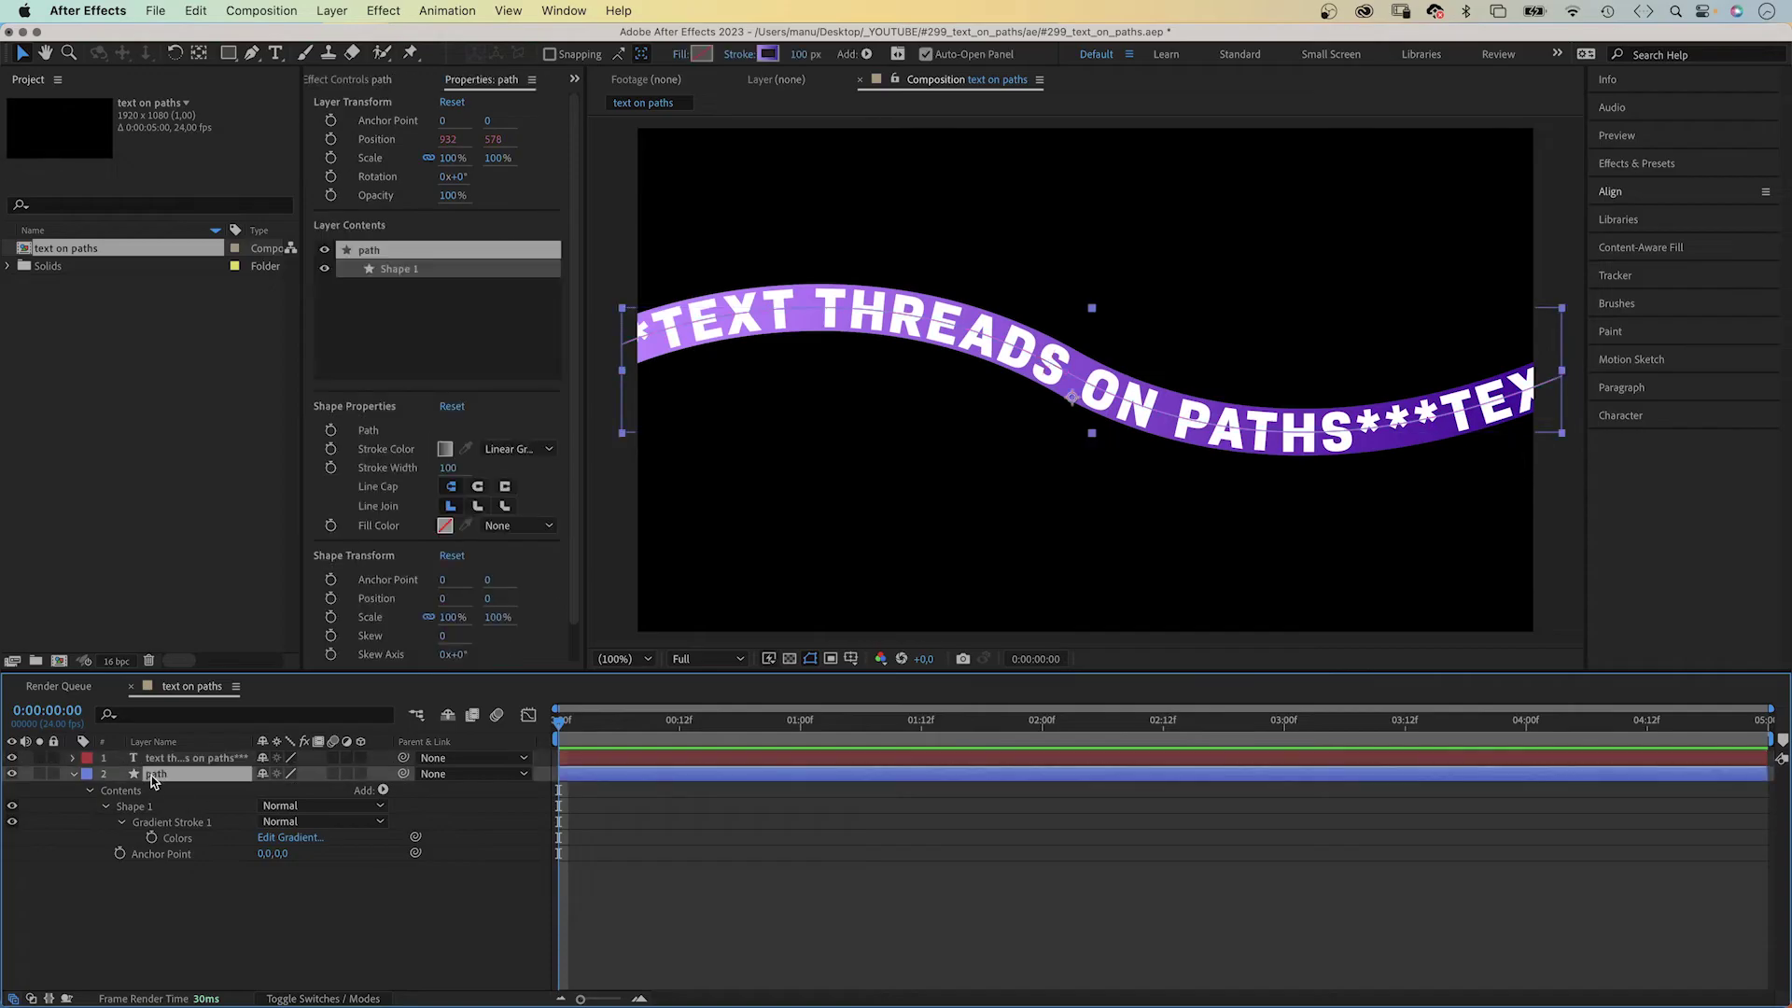
{"action": "left_click", "coordinate": [382, 791]}
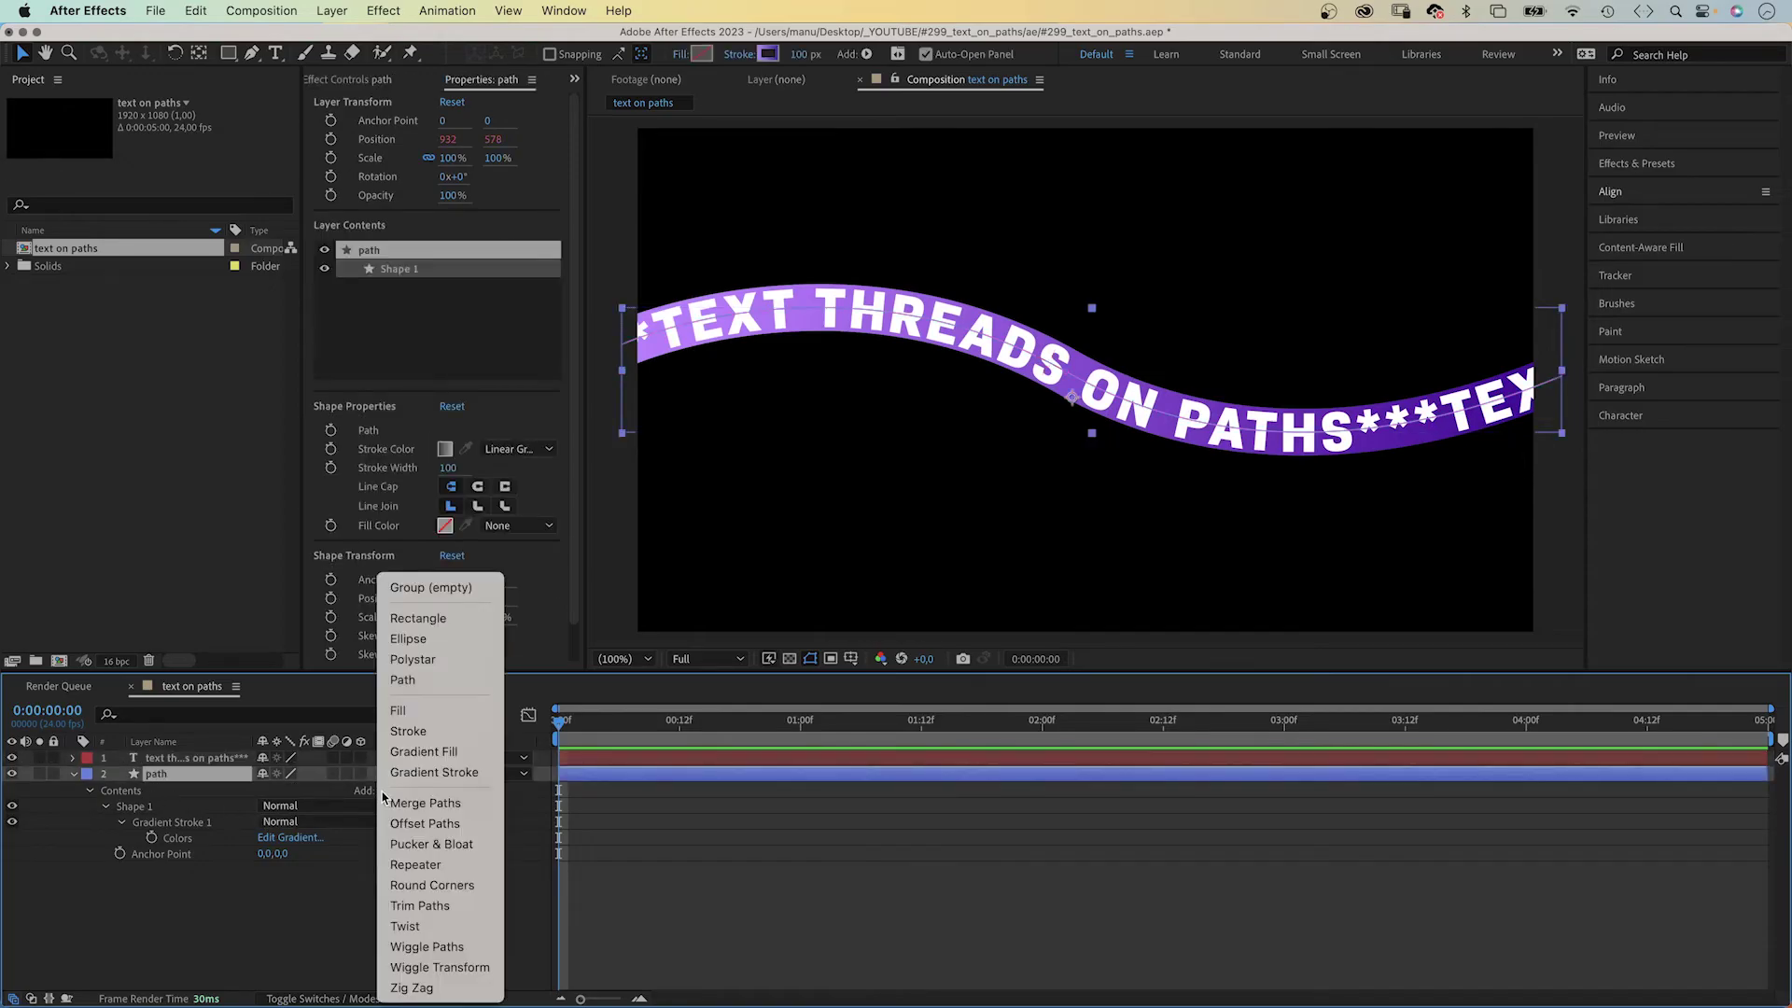
{"action": "left_click", "coordinate": [462, 906]}
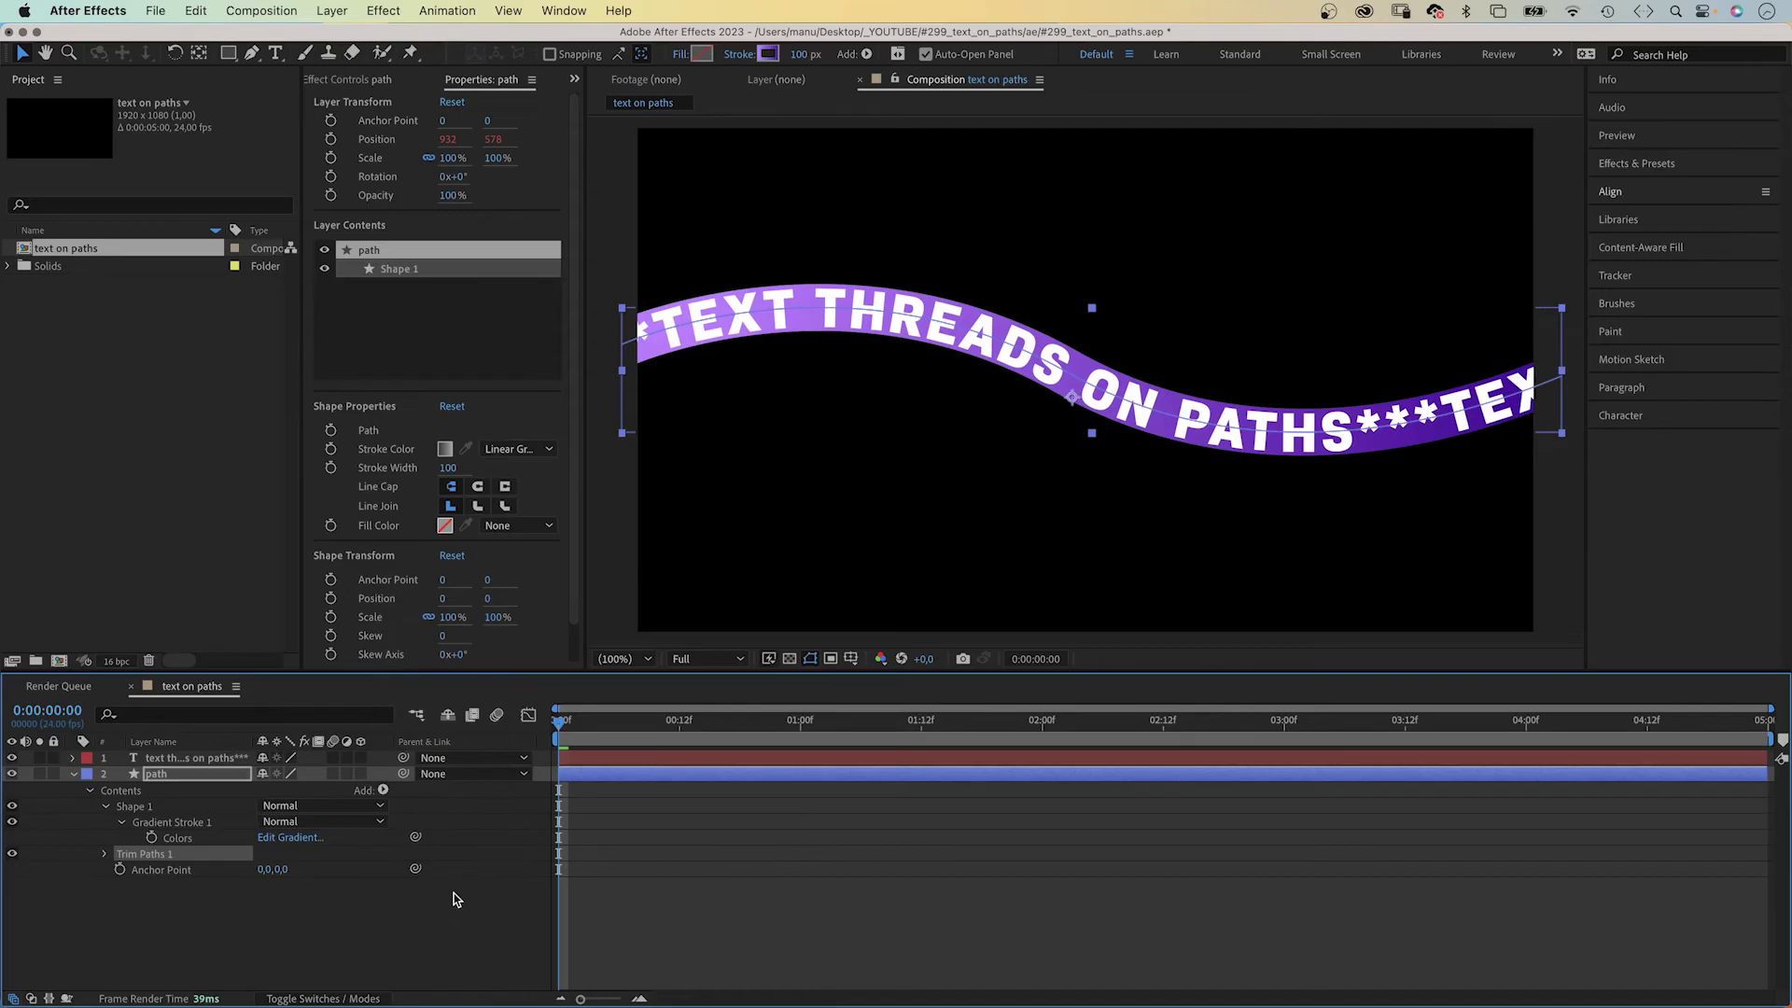
{"action": "left_click", "coordinate": [104, 855]}
{"action": "mouse_move", "coordinate": [278, 873]}
{"action": "left_mouse_down"}
{"action": "mouse_move", "coordinate": [322, 873]}
{"action": "mouse_move", "coordinate": [177, 876]}
{"action": "mouse_move", "coordinate": [196, 871]}
{"action": "left_mouse_up"}
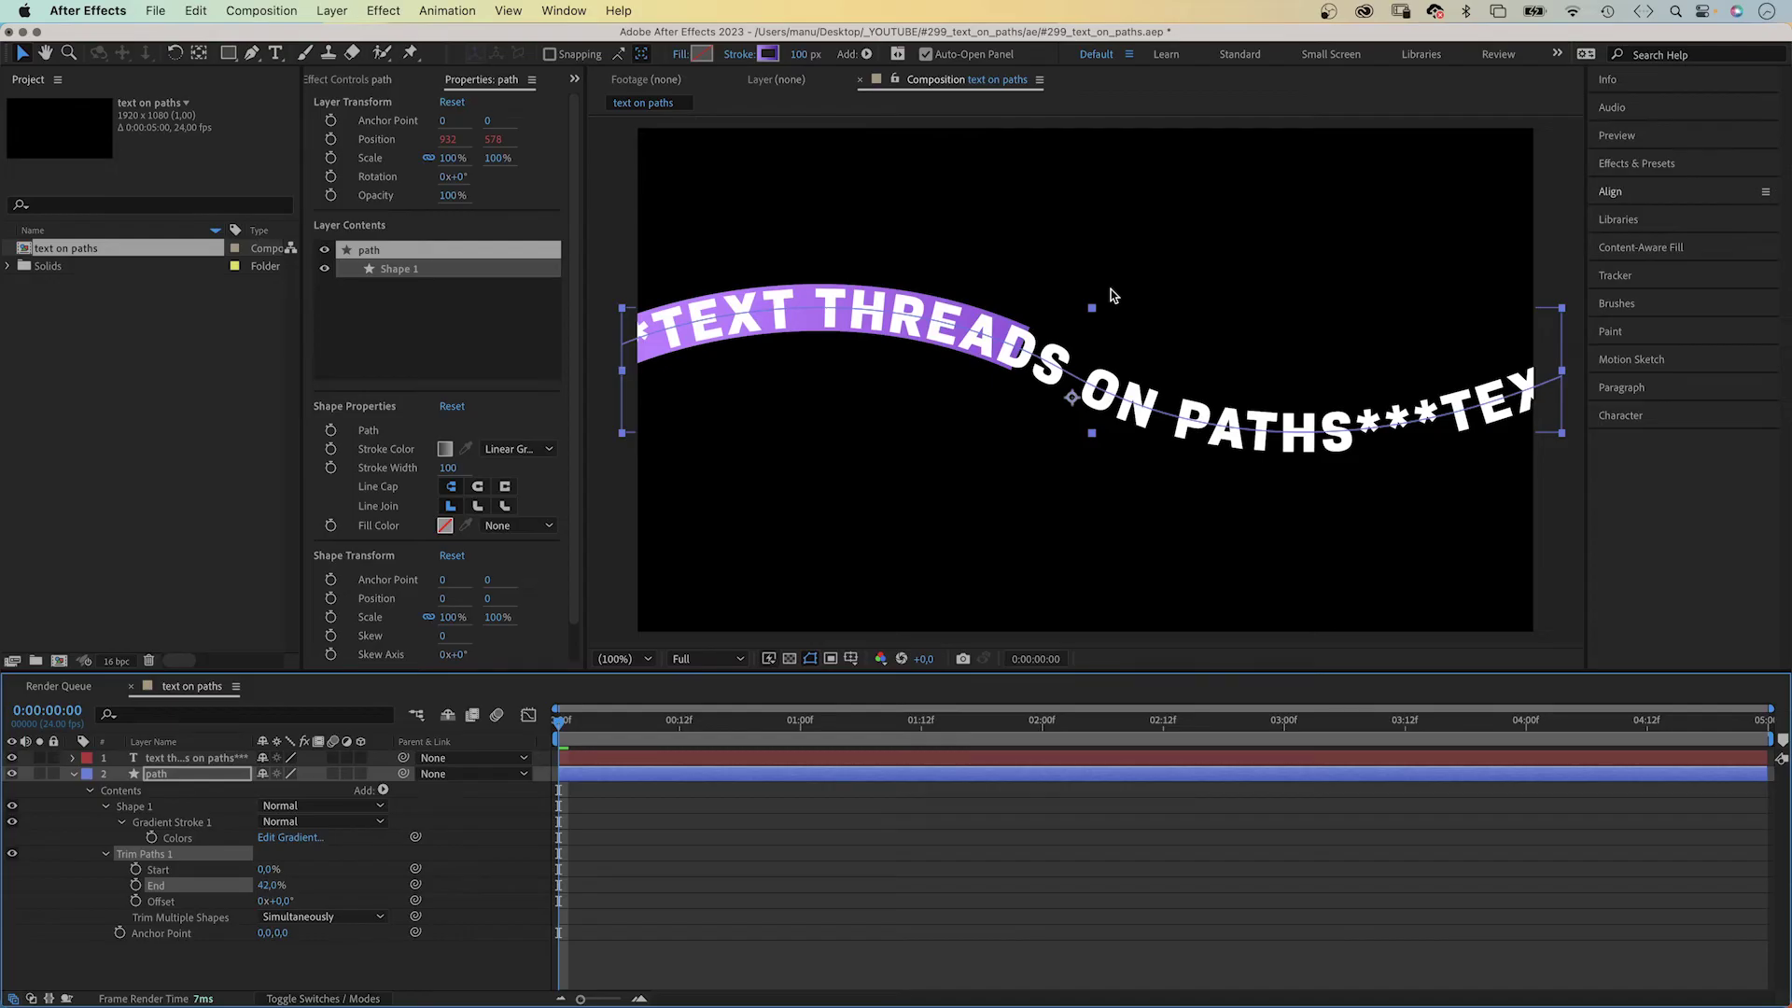
Step: Use the path layer as the text layer's track matte and make the path layer visible again
{"action": "left_click", "coordinate": [329, 999]}
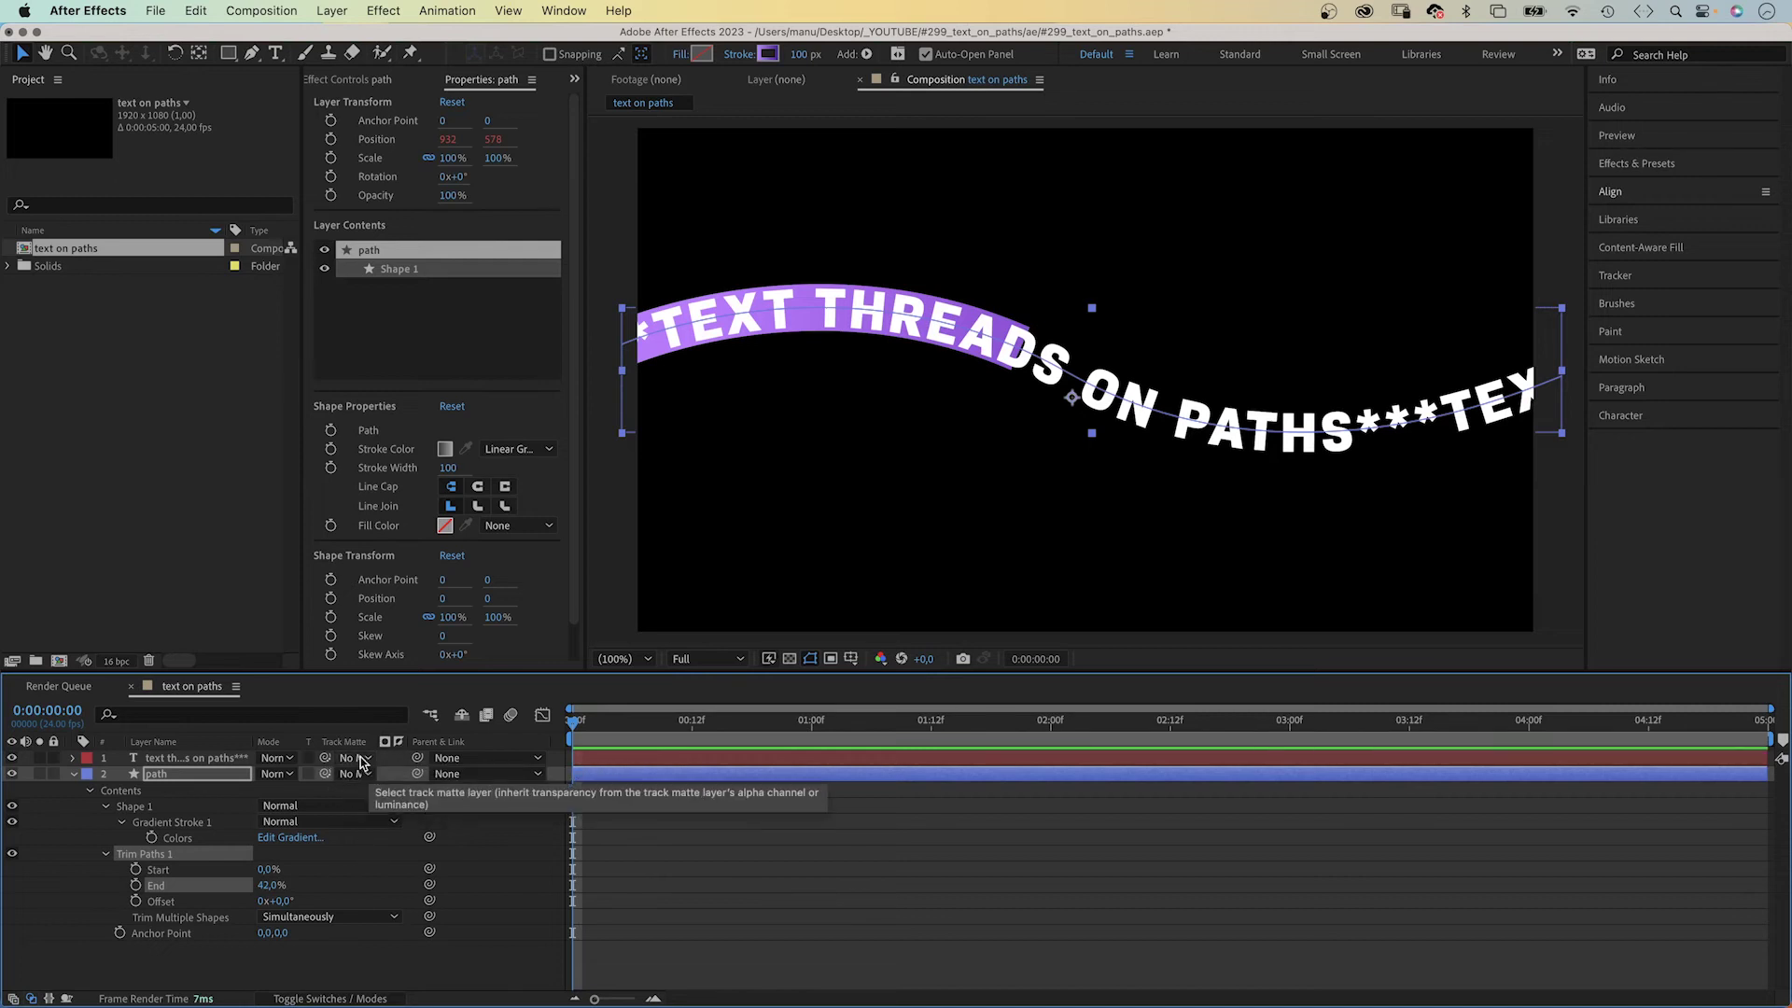
{"action": "left_click_drag", "start_coordinate": [404, 743], "coordinate": [446, 743]}
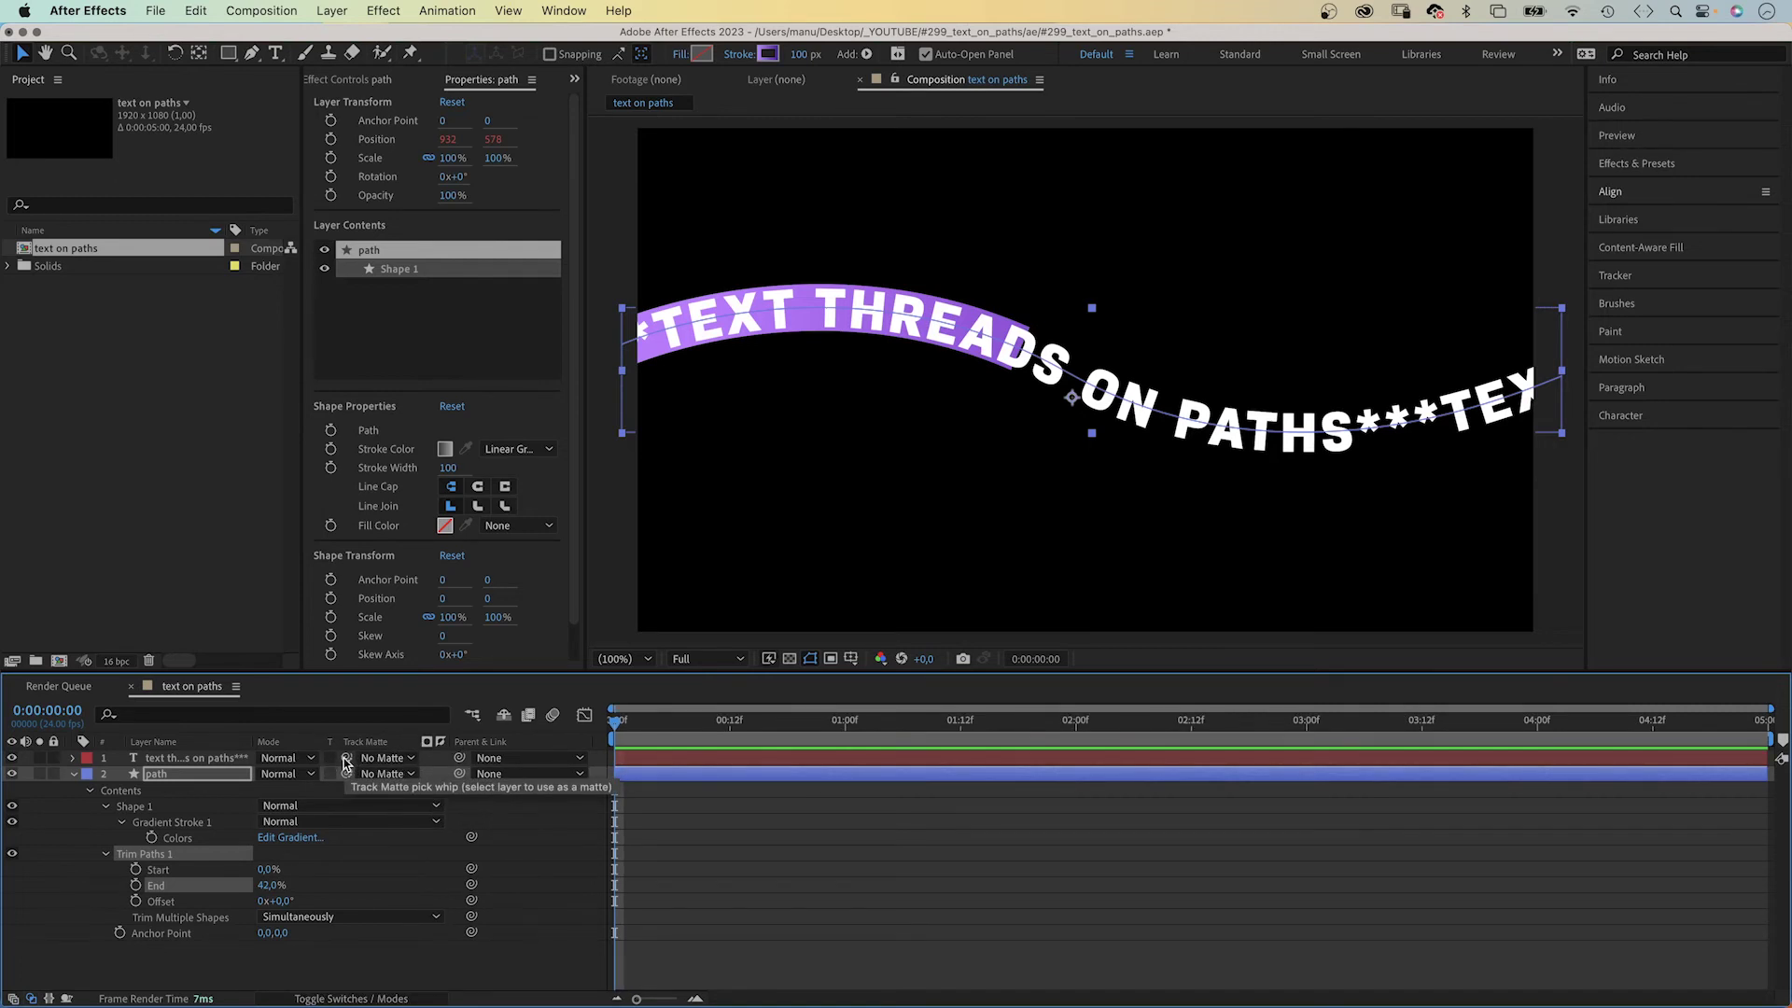
{"action": "left_click_drag", "start_coordinate": [343, 758], "coordinate": [205, 780]}
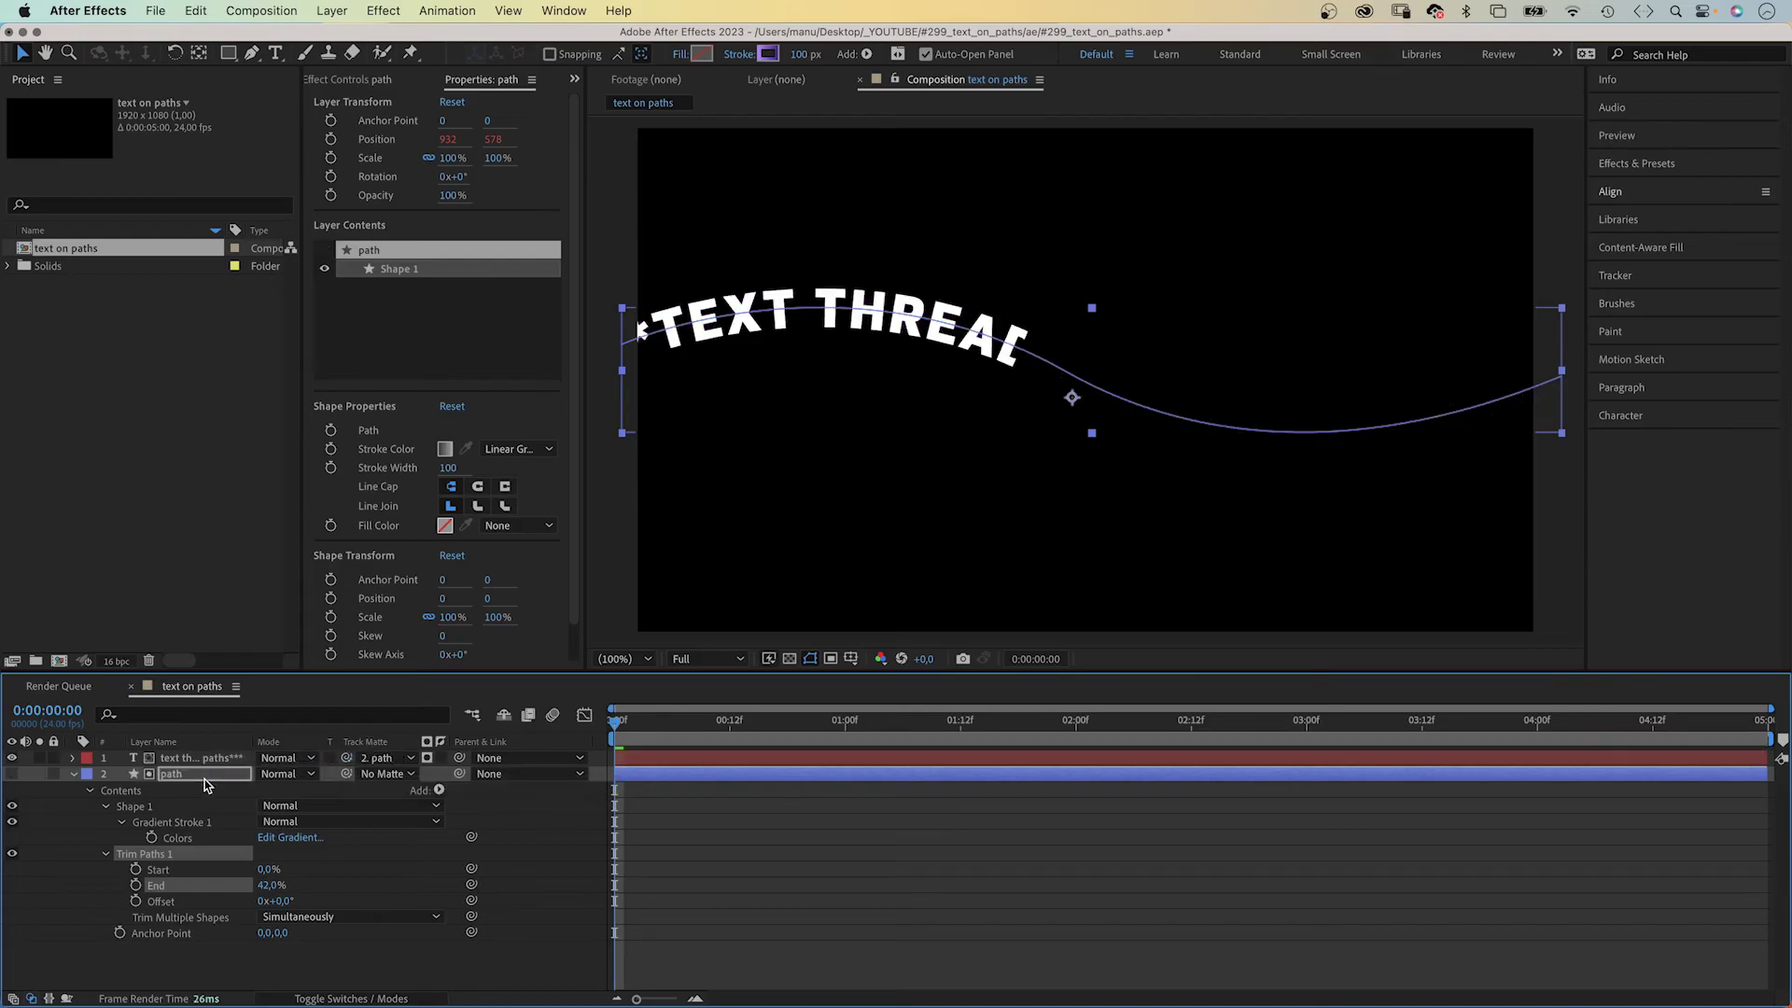
{"action": "left_click", "coordinate": [14, 774]}
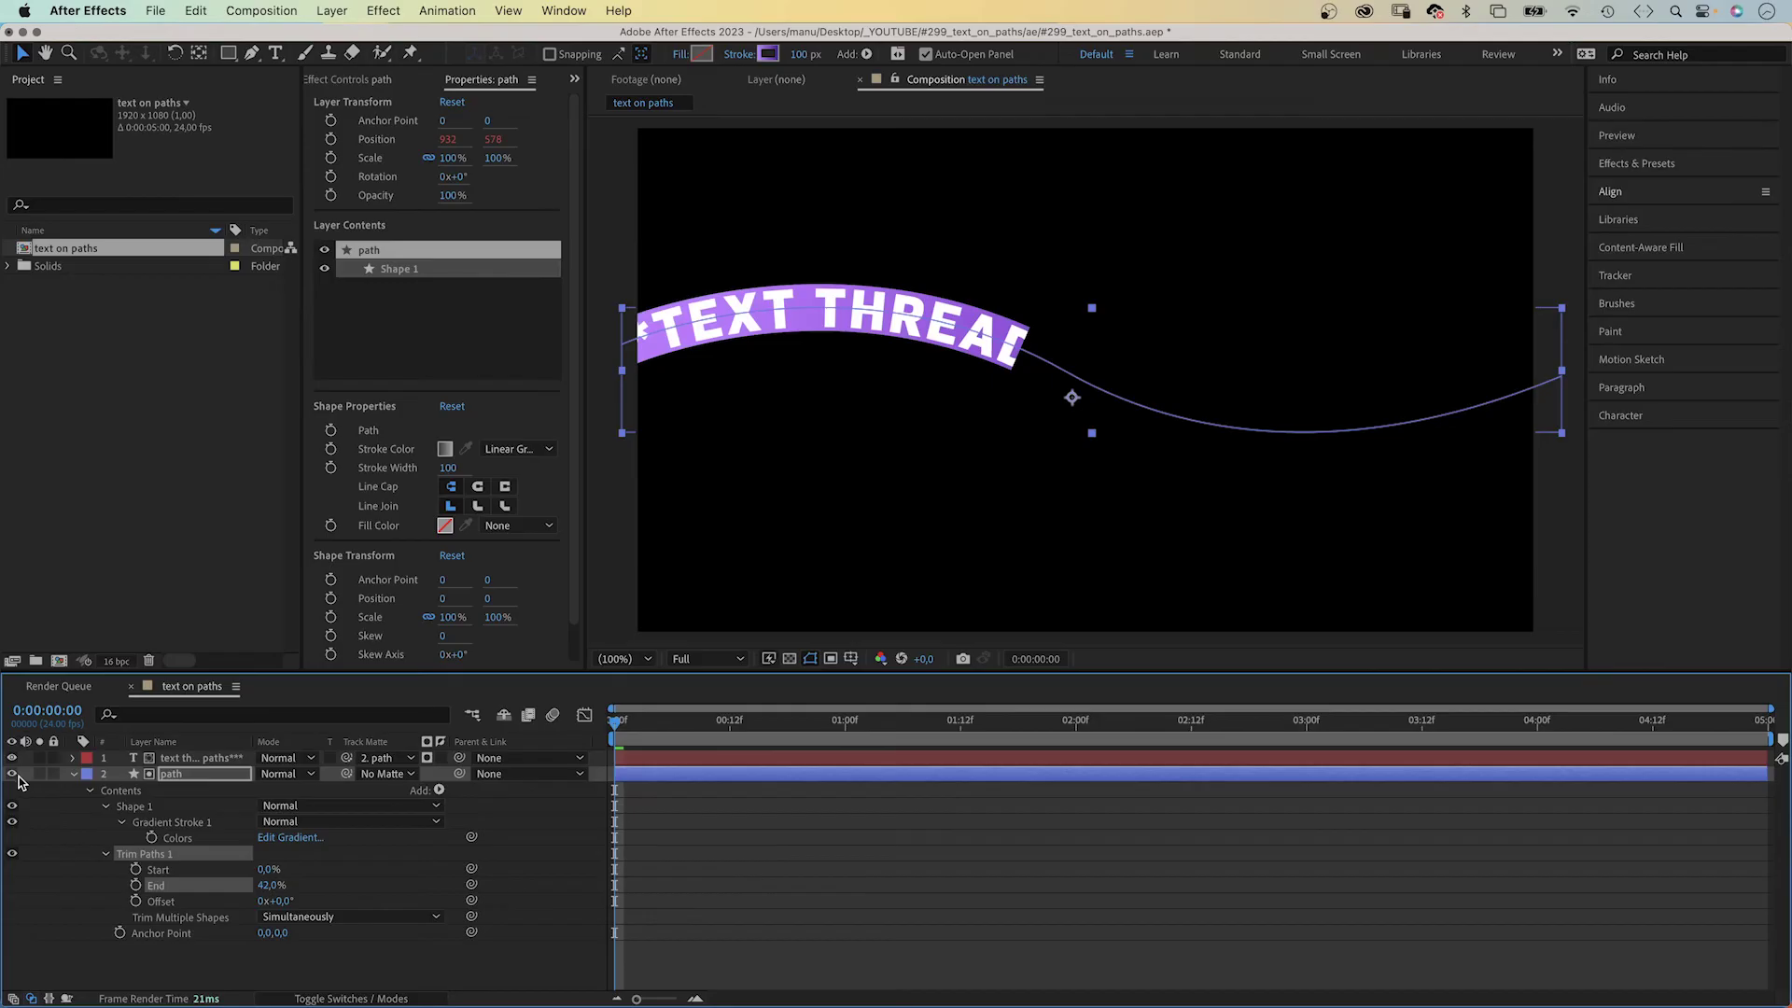
Step: Try an inverted luma matte on the text layer and restore the regular alpha matte
{"action": "left_click", "coordinate": [426, 759]}
{"action": "left_click", "coordinate": [441, 759]}
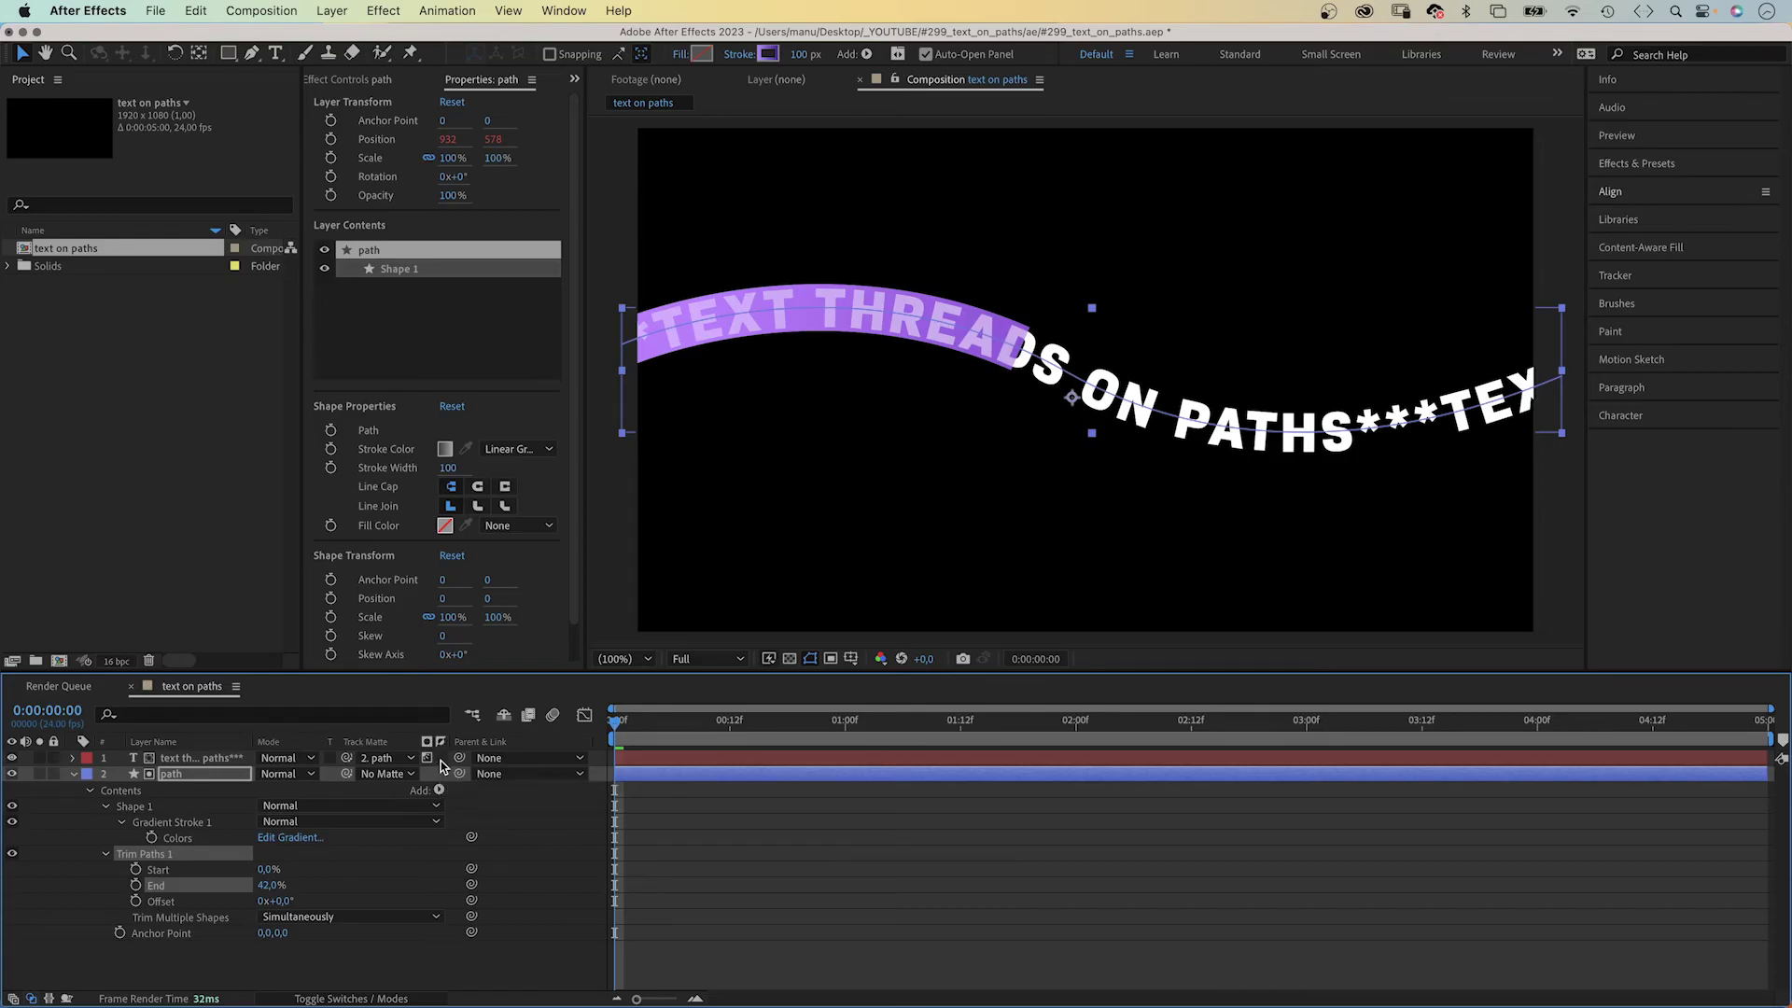
{"action": "left_click", "coordinate": [440, 759]}
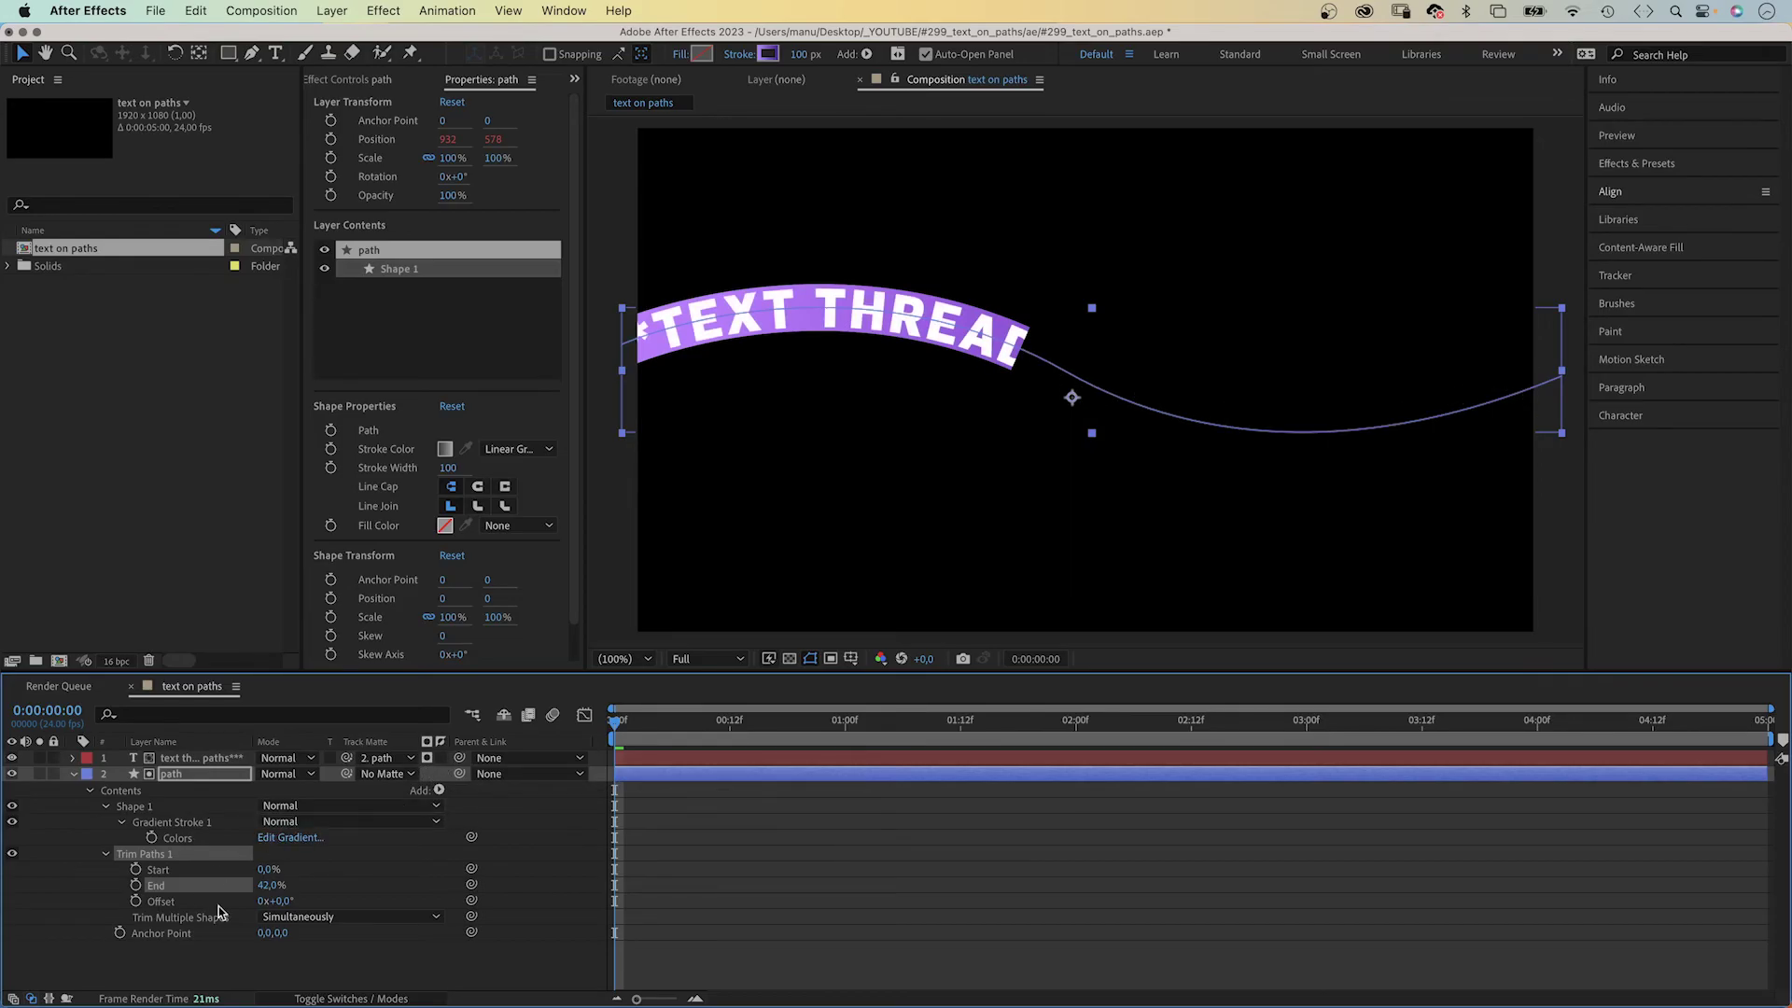
Step: Keyframe the Trim Paths End at 1% at the start of the composition and 100% at 0:00:01:12
{"action": "left_click_drag", "start_coordinate": [265, 887], "coordinate": [229, 882]}
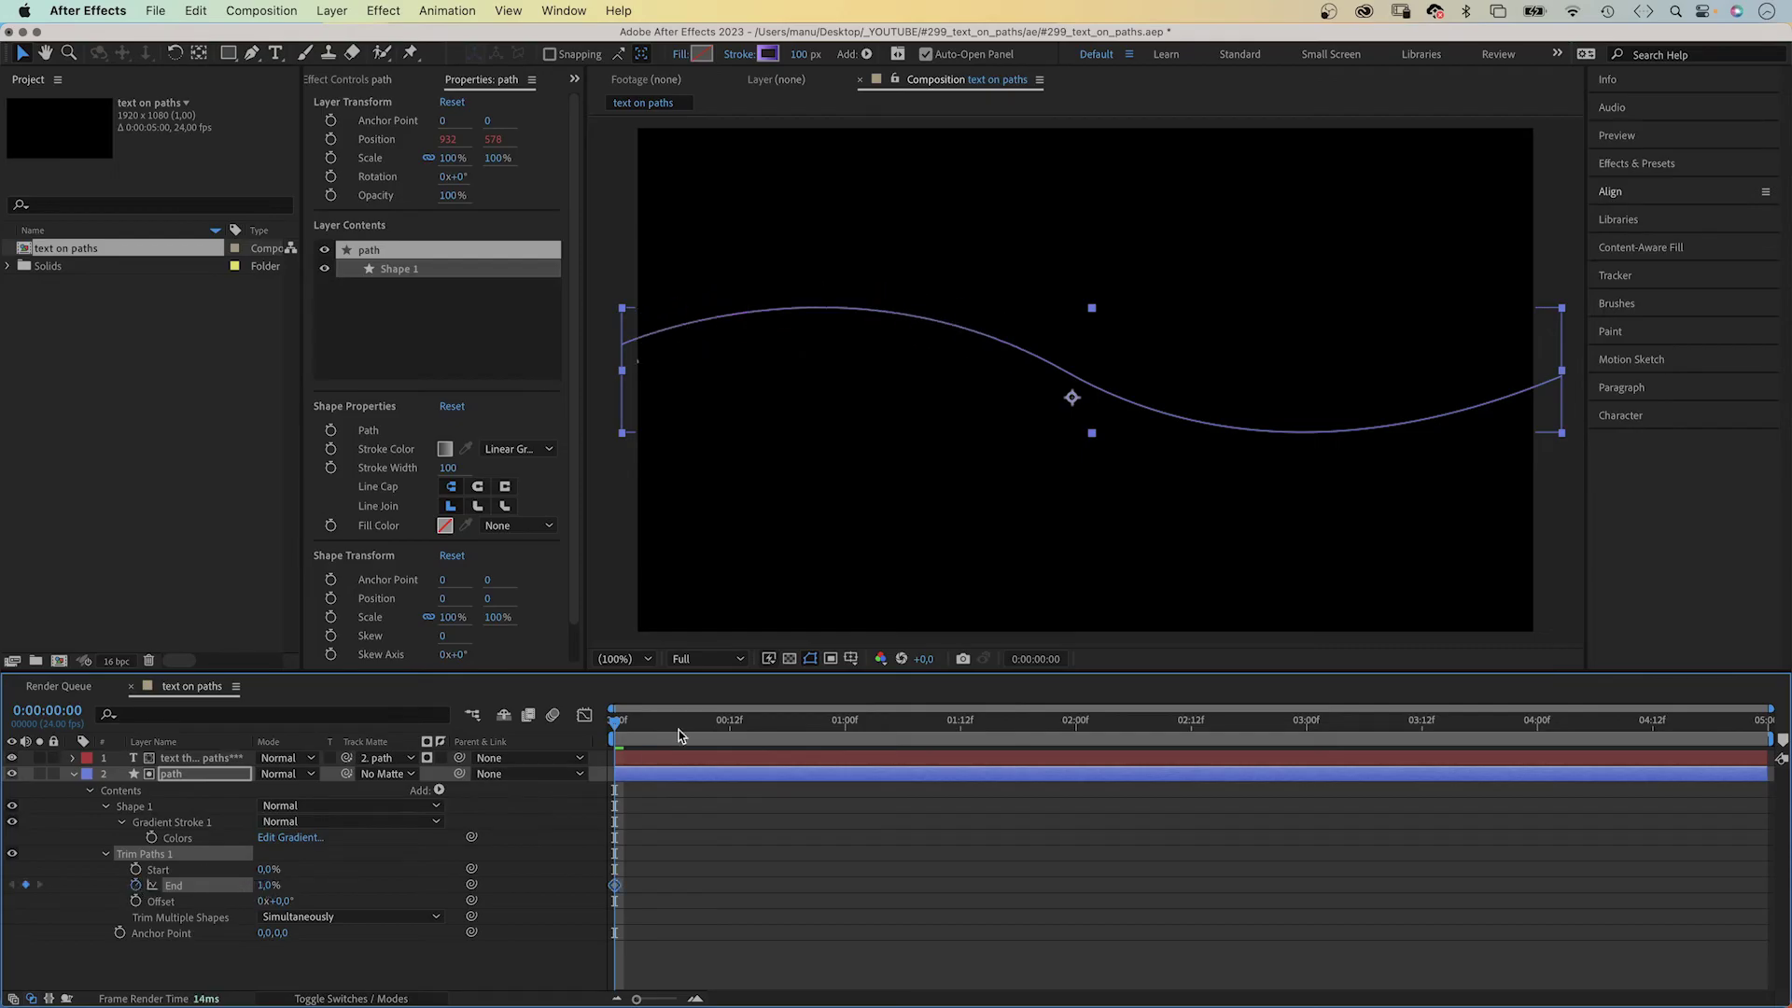
{"action": "left_click_drag", "start_coordinate": [665, 729], "coordinate": [912, 739]}
{"action": "key", "text": "Page_Down"}
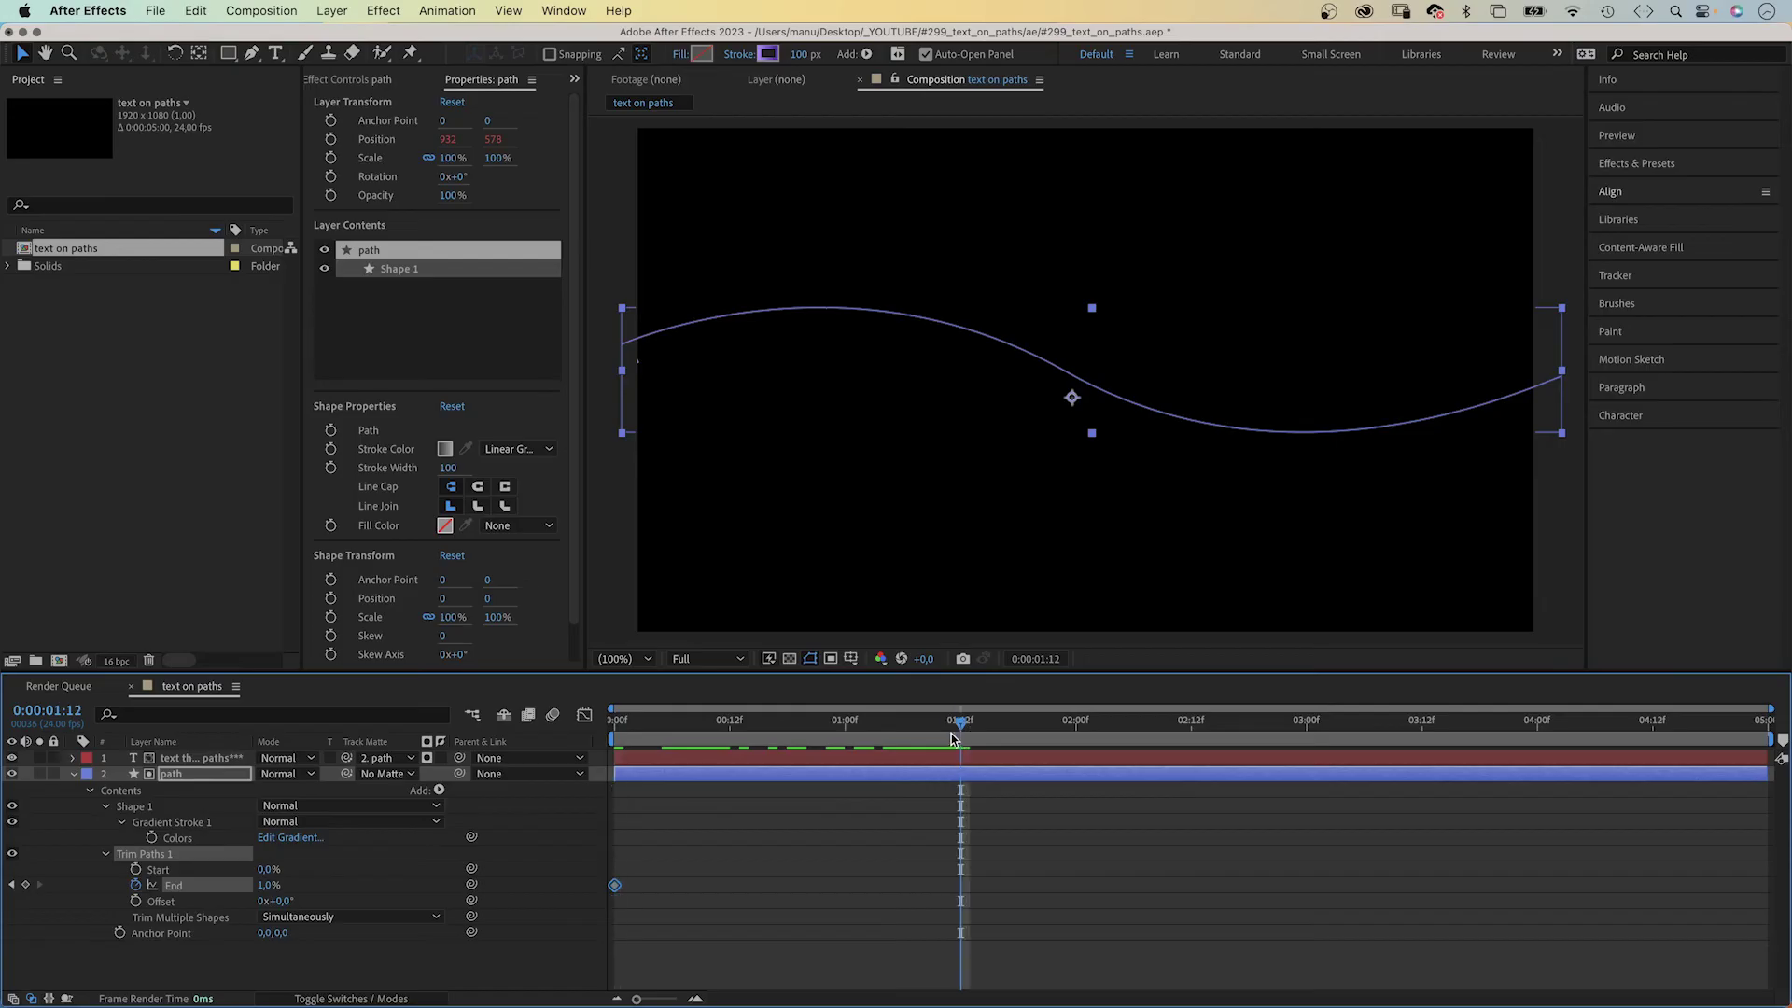
{"action": "left_click_drag", "start_coordinate": [265, 885], "coordinate": [570, 857]}
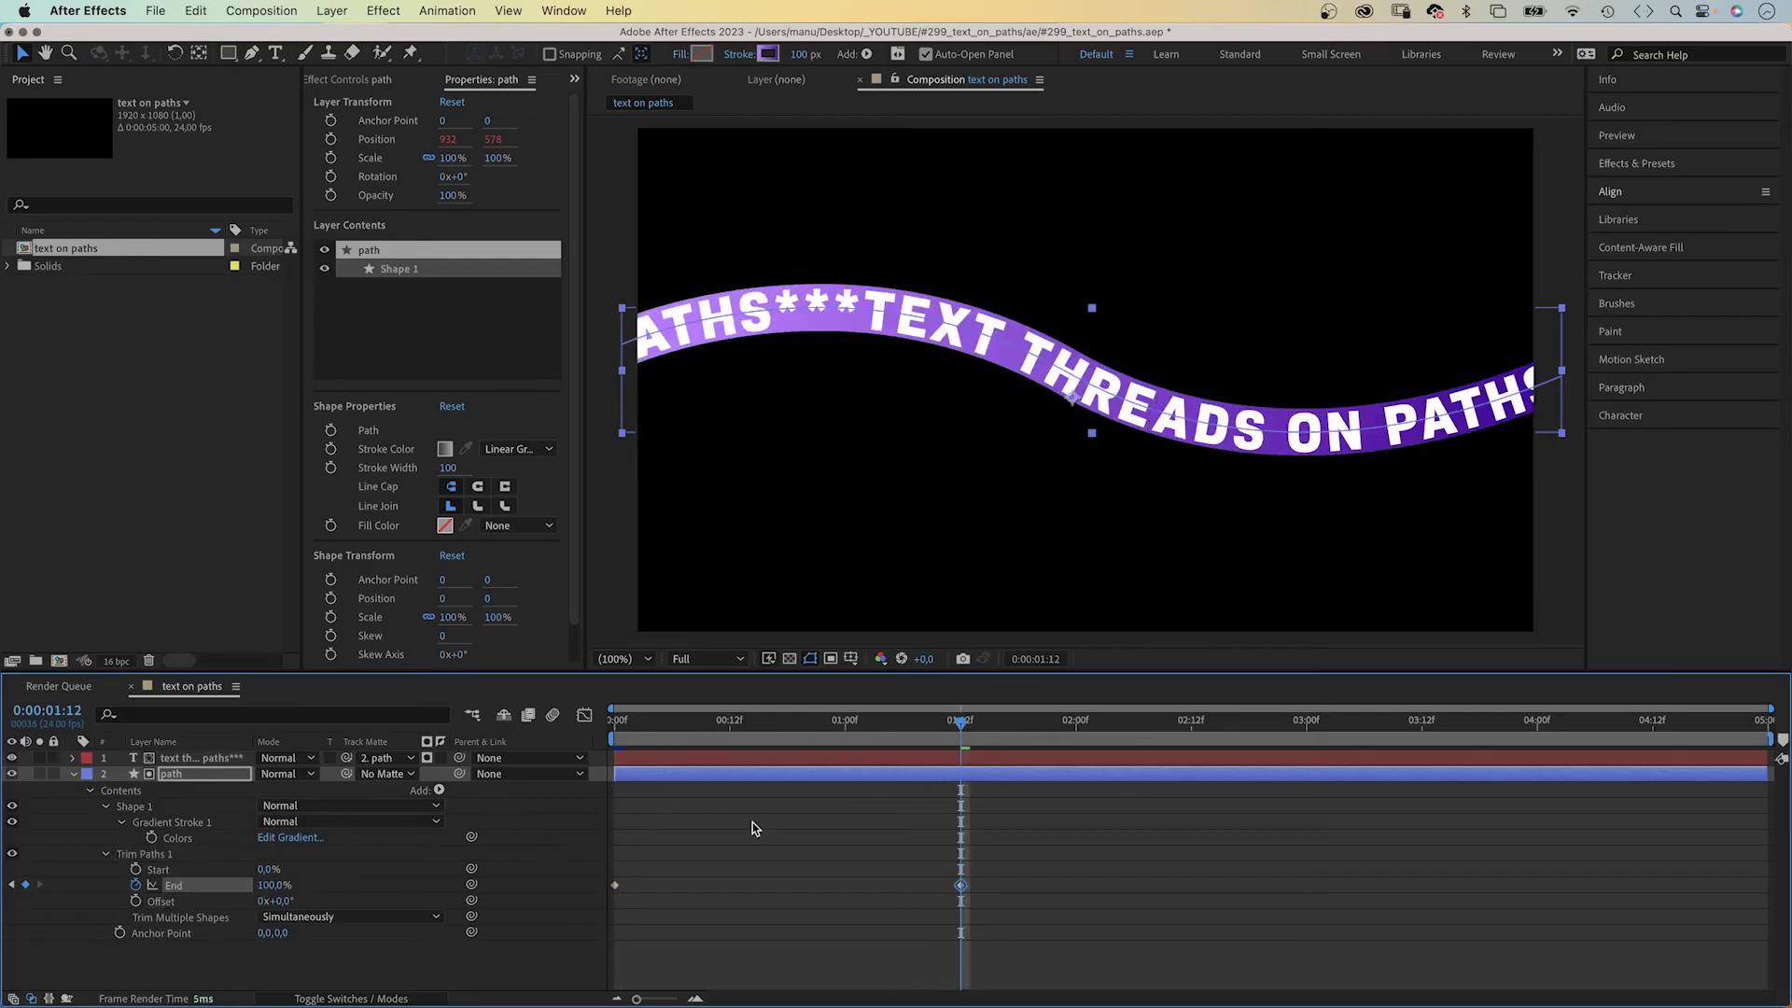
Step: Ease both End keyframes in the speed graph, with a fast early peak and a long slow-down into the last keyframe
{"action": "left_click_drag", "start_coordinate": [1047, 857], "coordinate": [551, 904]}
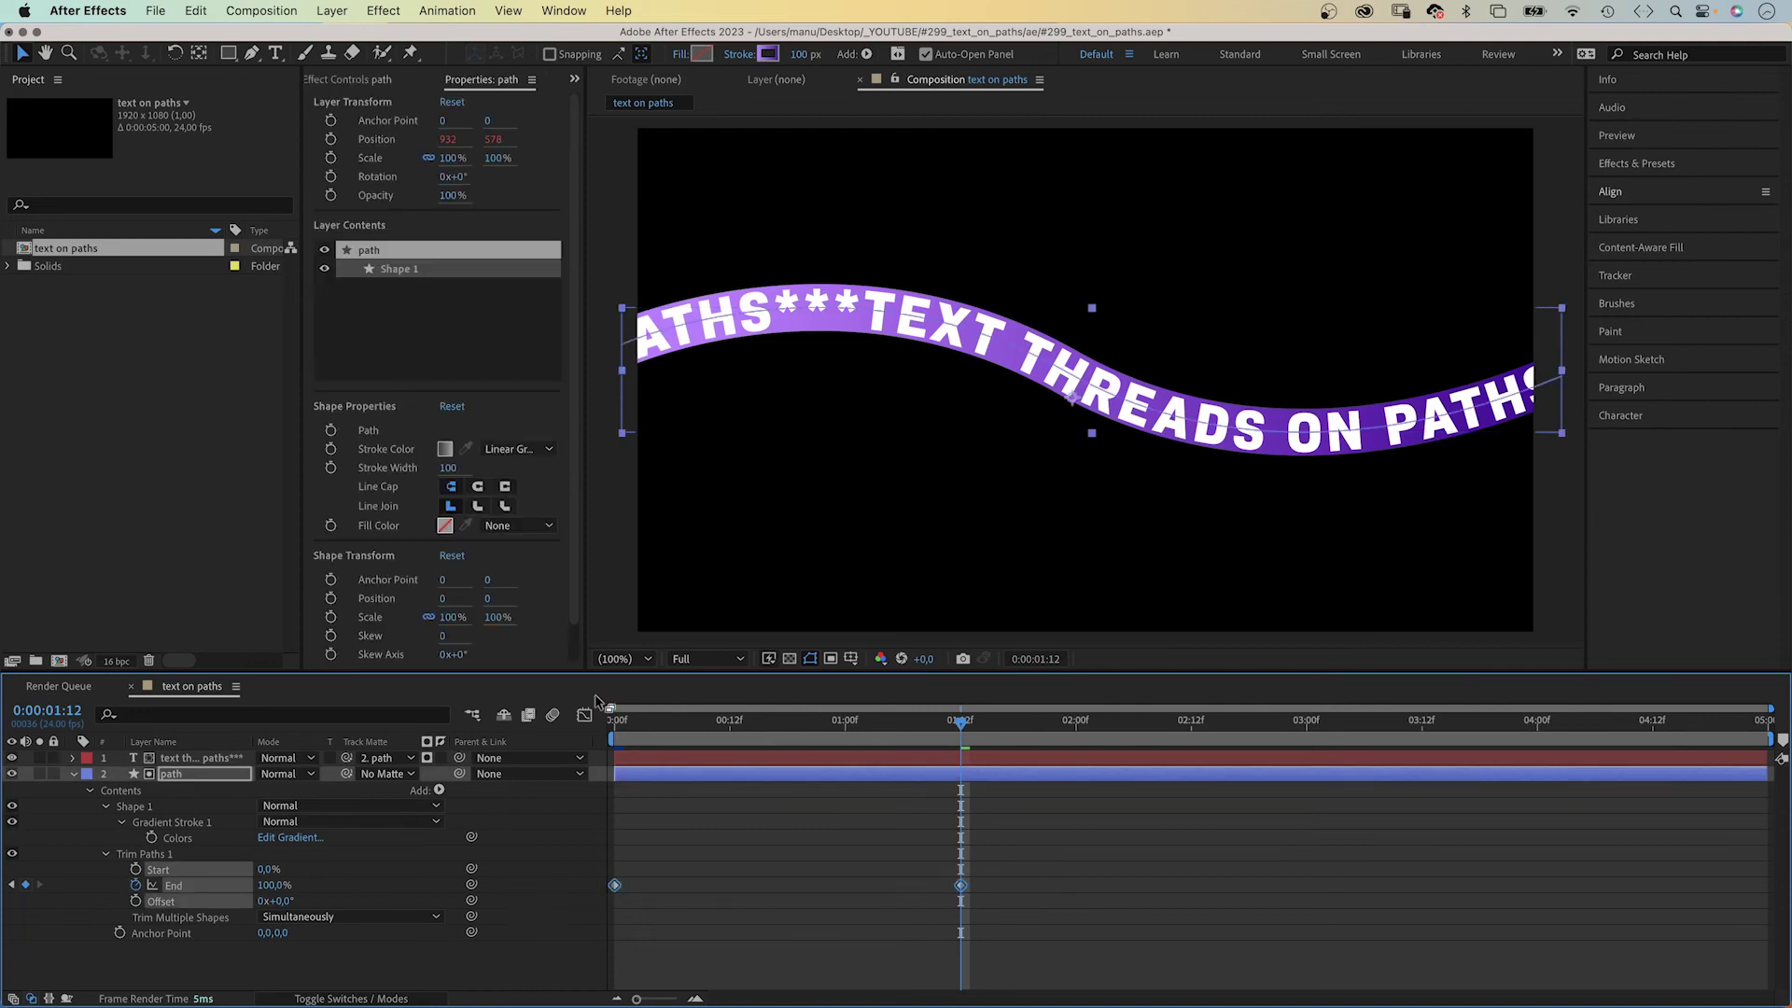
{"action": "left_click", "coordinate": [585, 716]}
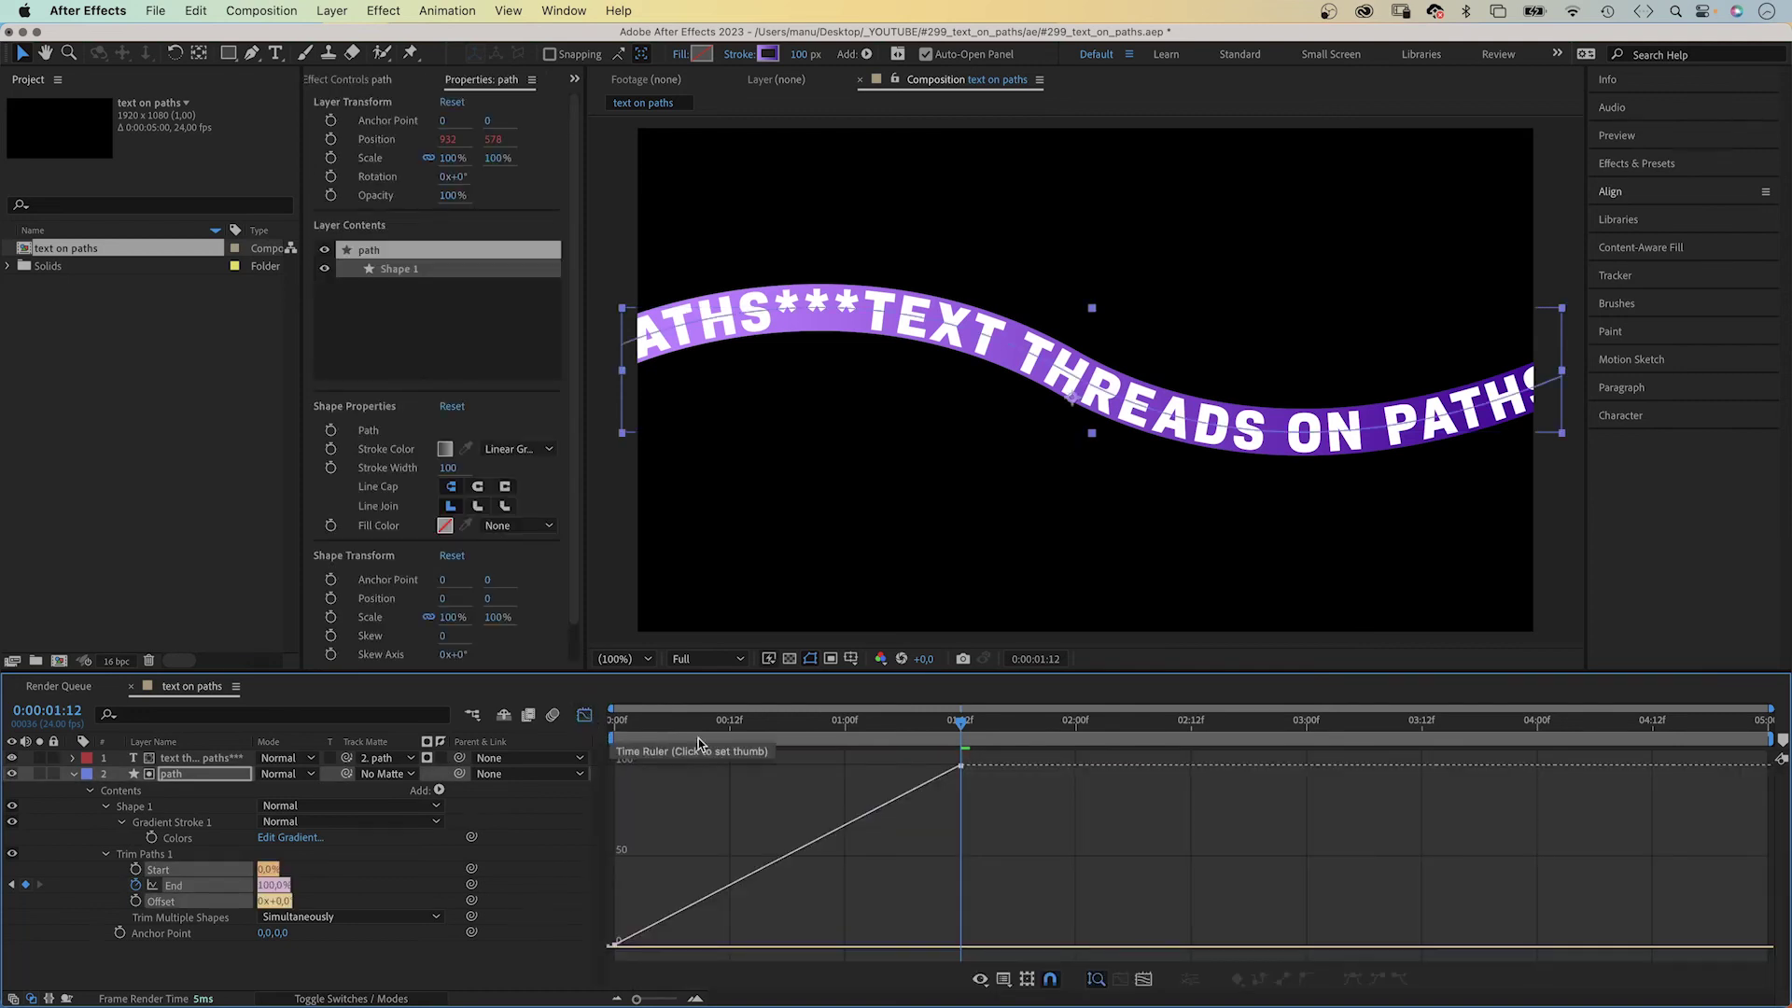
{"action": "left_click", "coordinate": [1001, 984]}
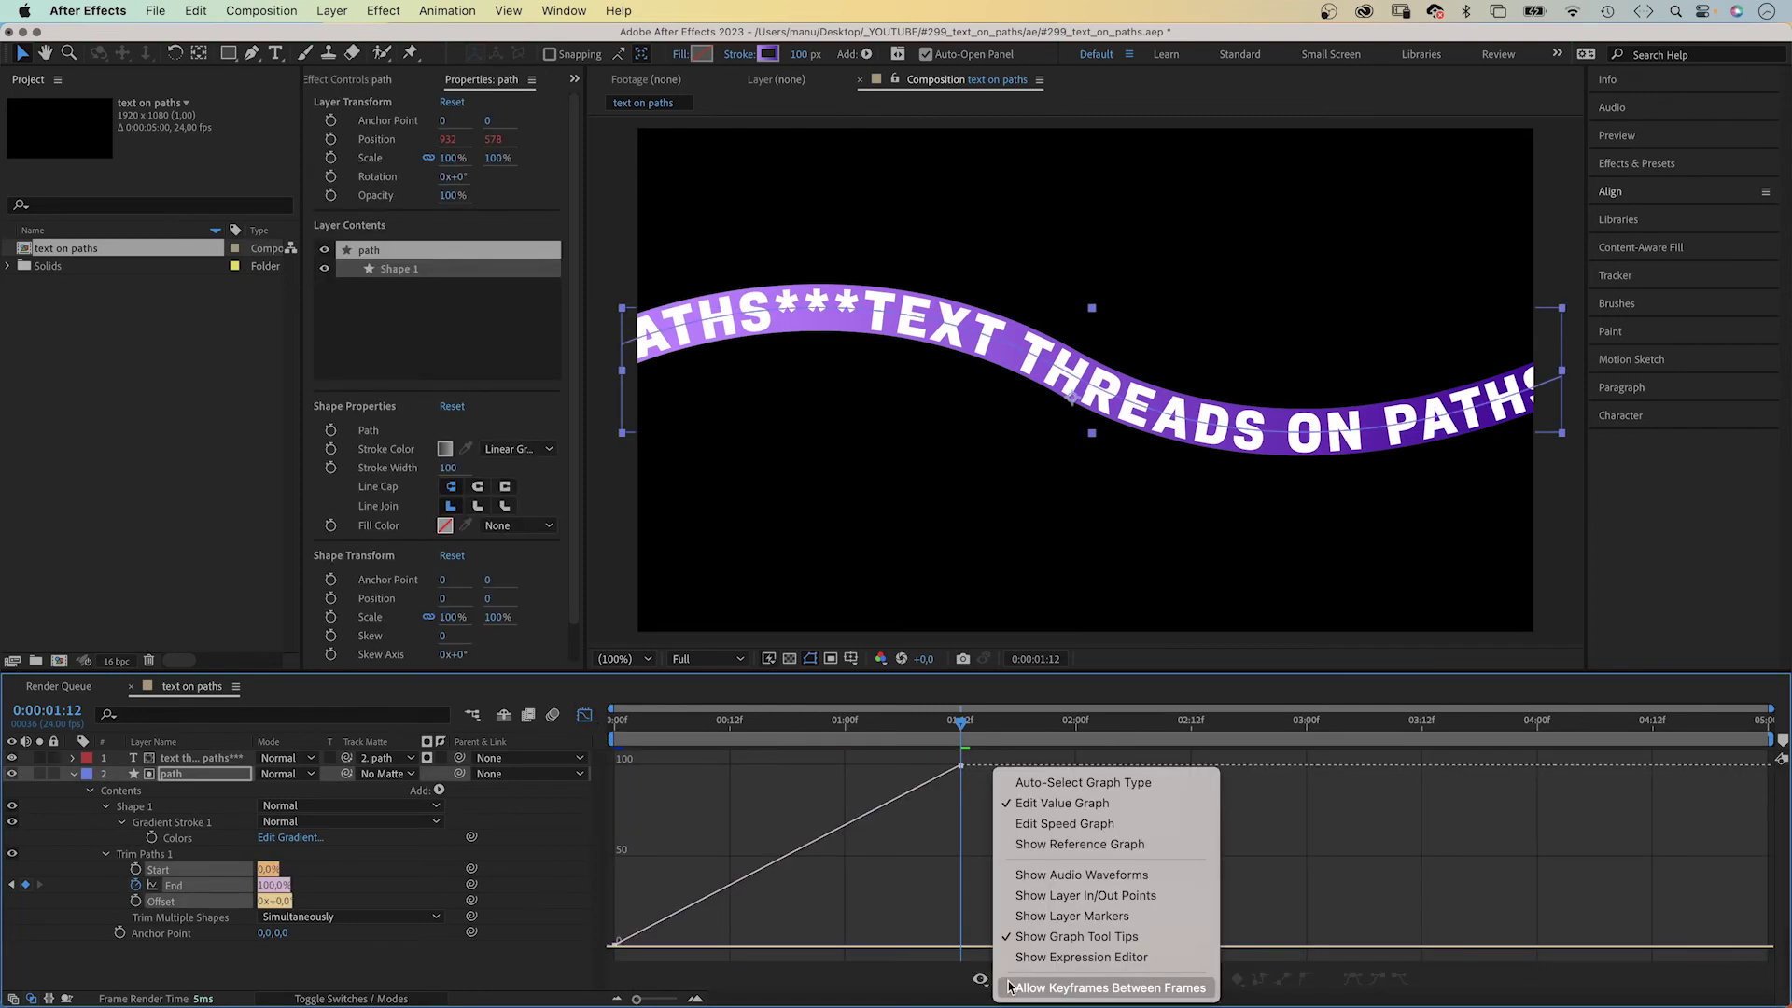
{"action": "left_click", "coordinate": [1046, 825]}
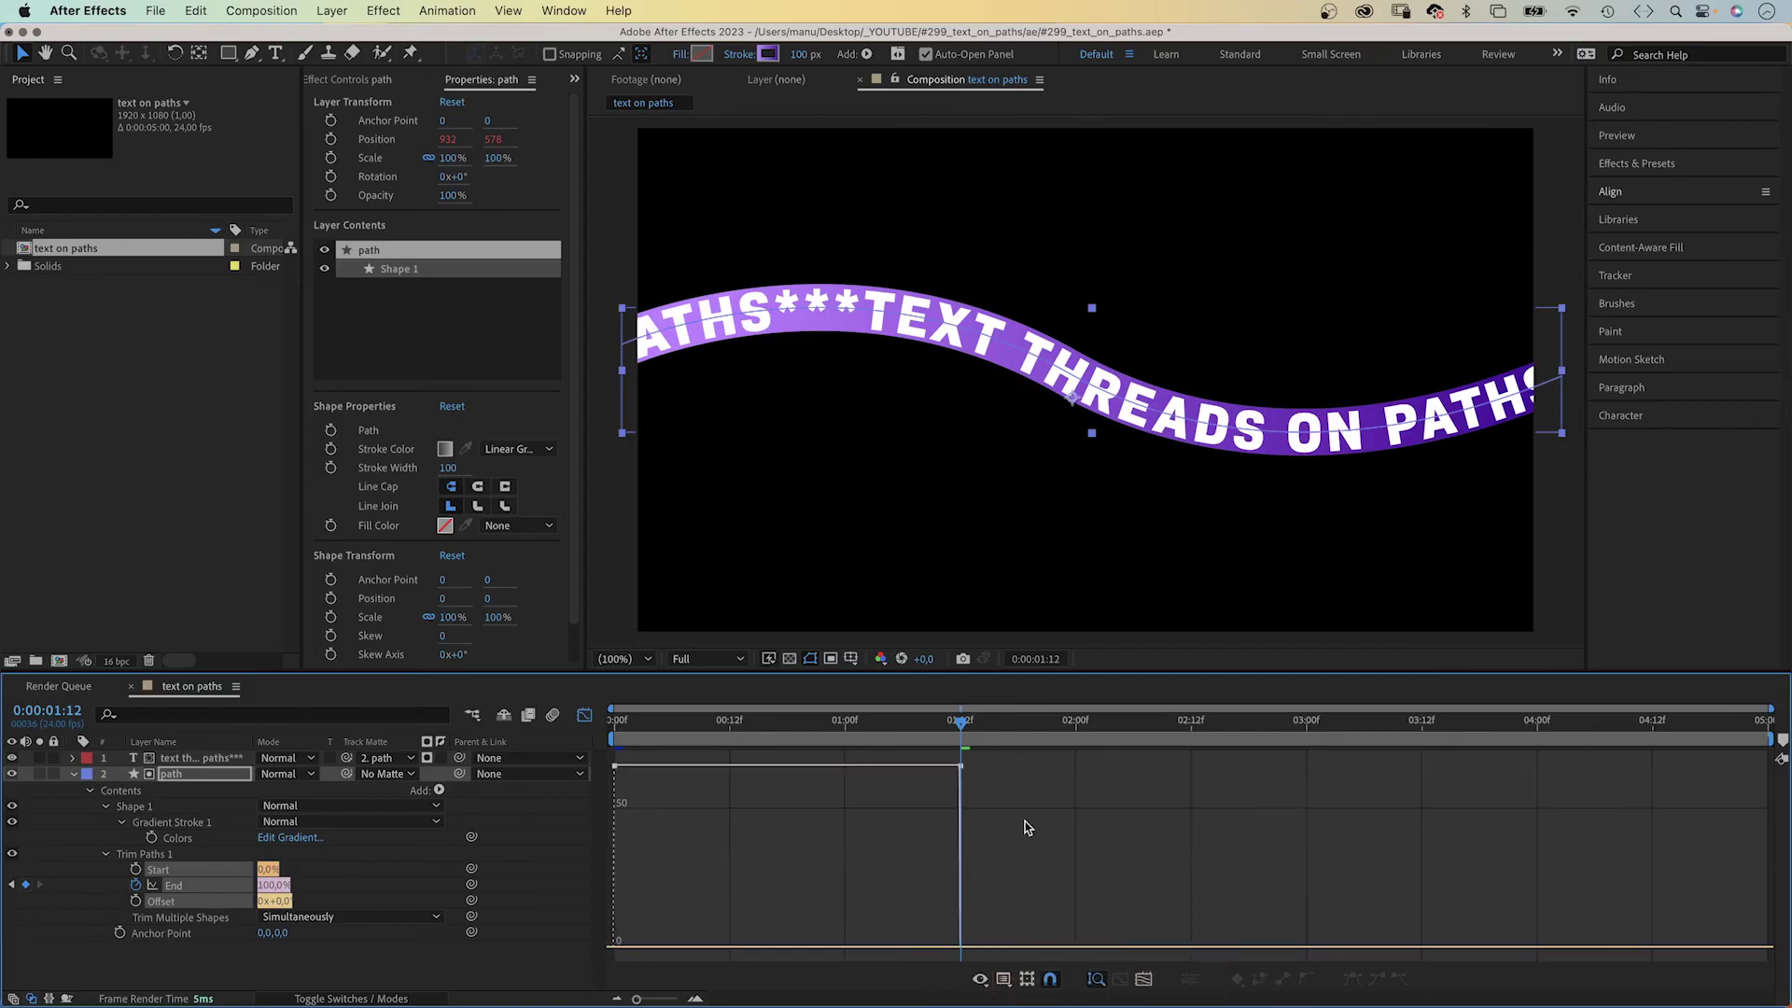
{"action": "left_click_drag", "start_coordinate": [1007, 755], "coordinate": [802, 948]}
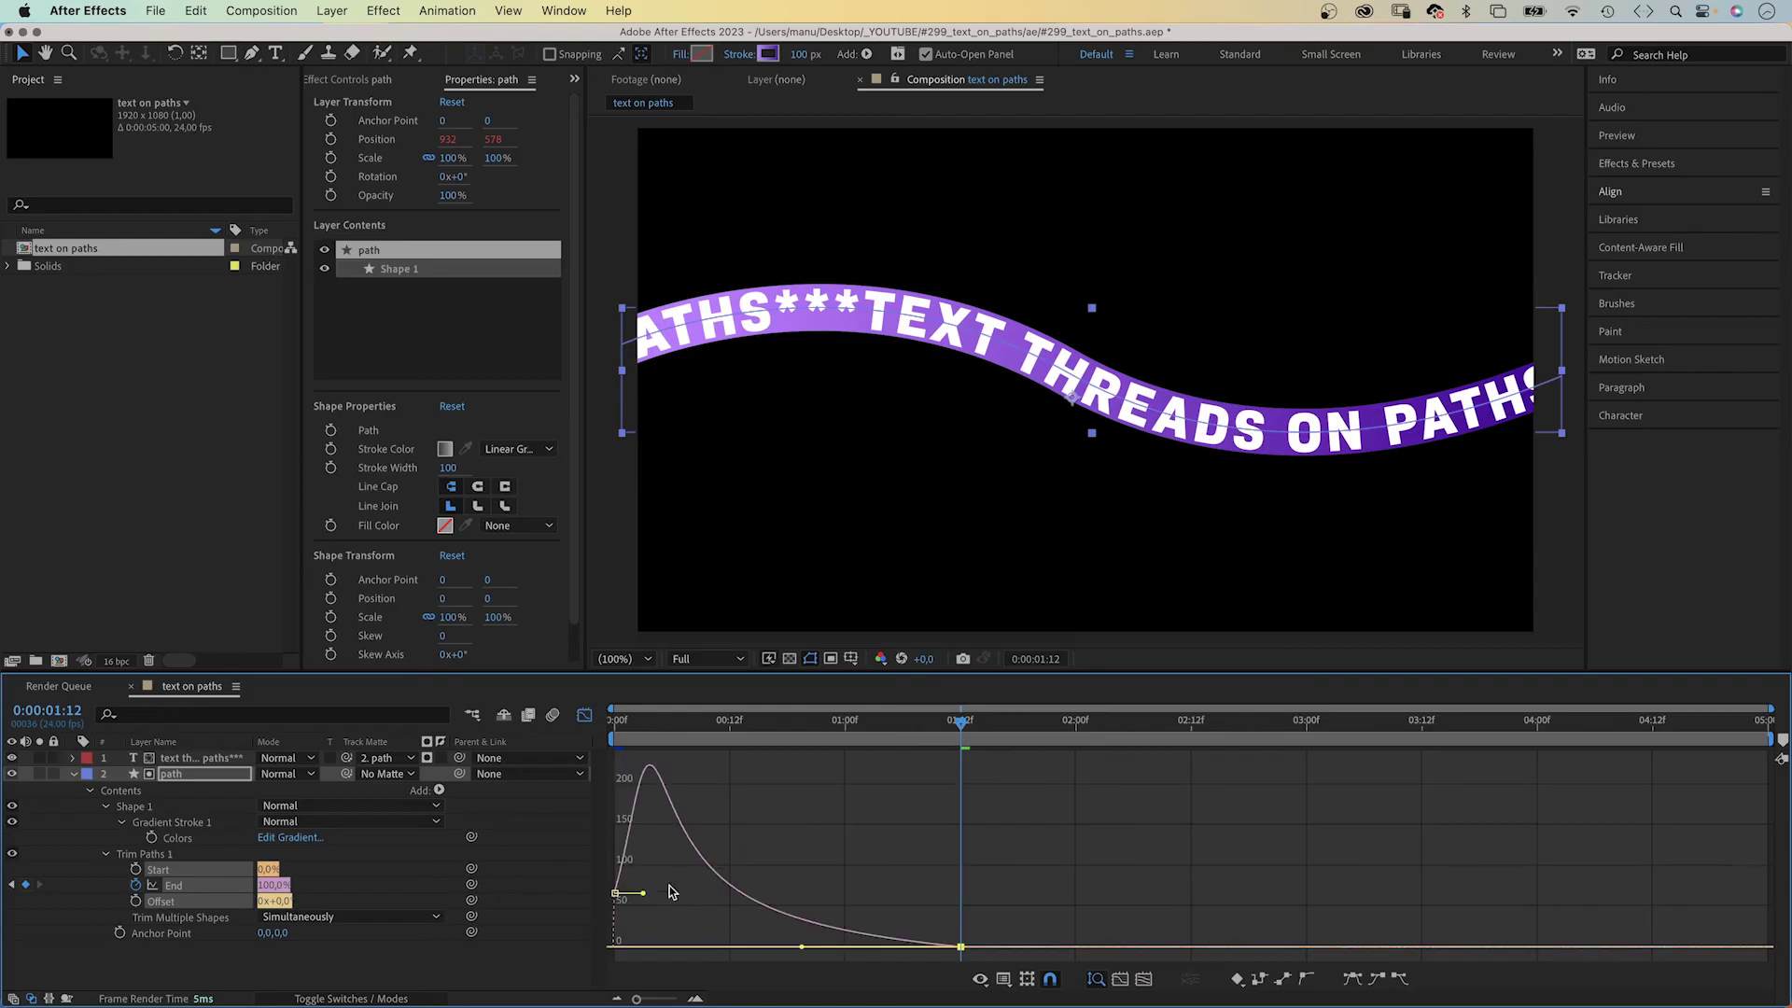
{"action": "left_click_drag", "start_coordinate": [649, 896], "coordinate": [665, 948]}
Step: Preview the eased ribbon reveal from the start and return to the first frame
{"action": "key", "text": "Home"}
{"action": "key", "text": "space"}
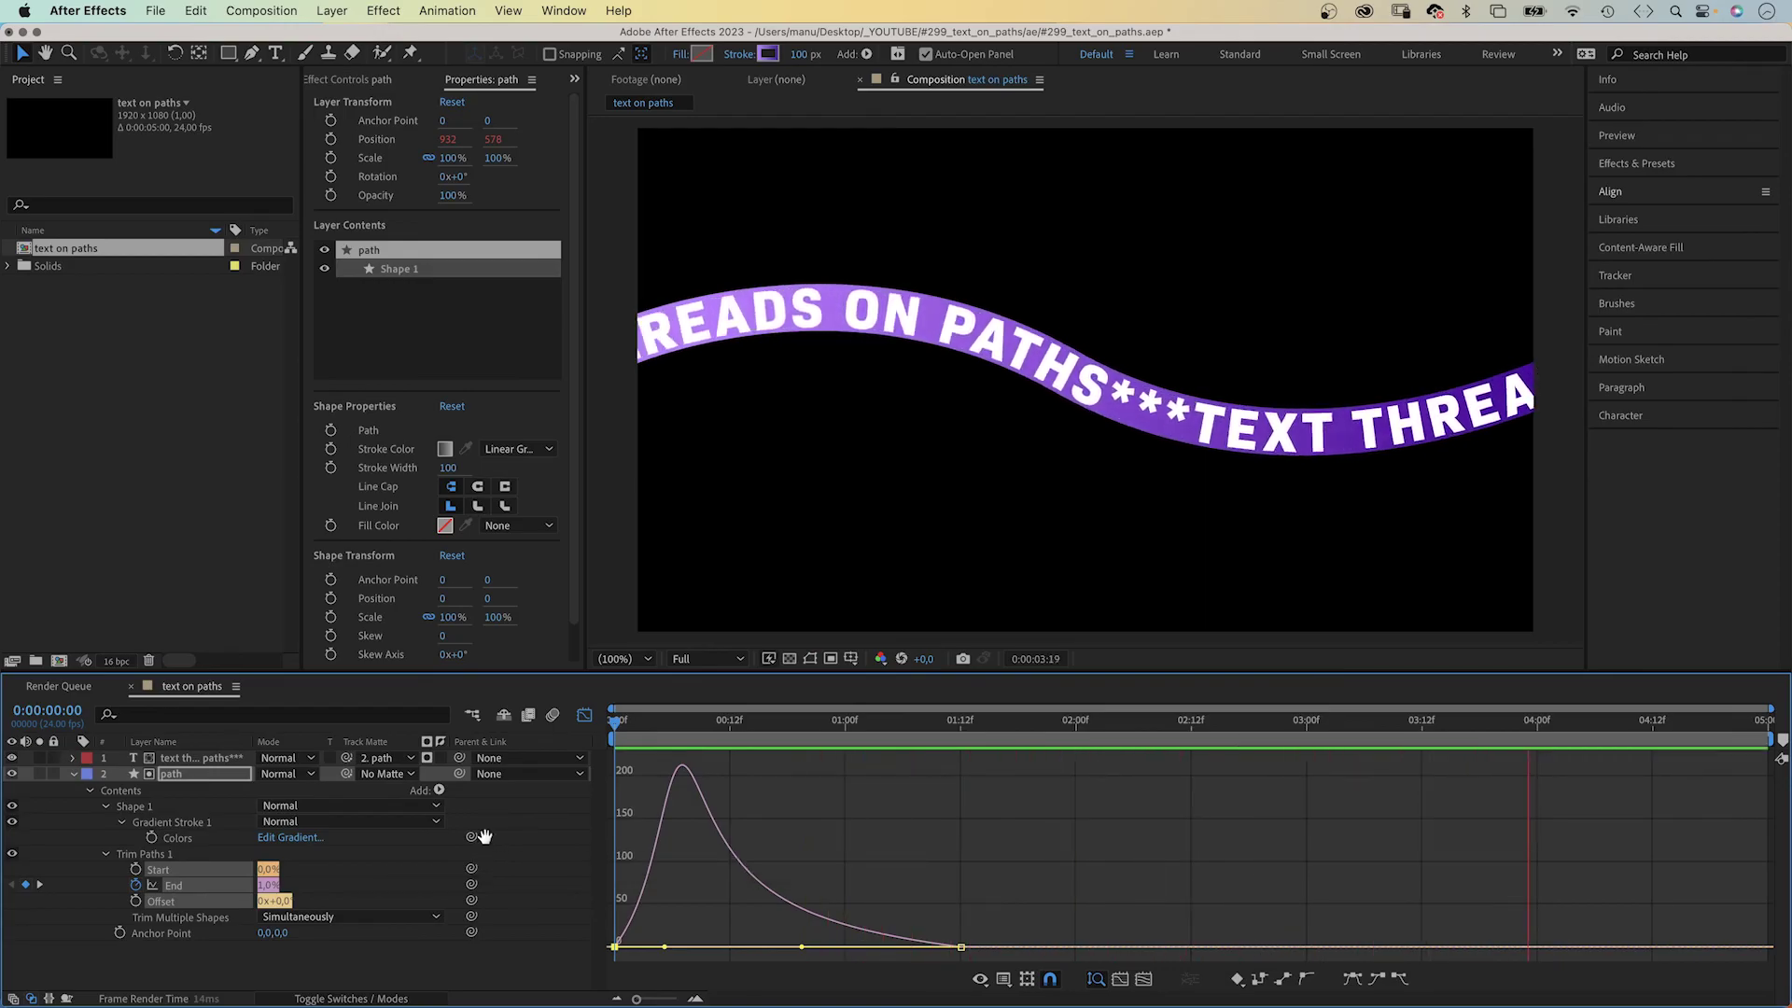
{"action": "key", "text": "space"}
{"action": "left_click_drag", "start_coordinate": [688, 719], "coordinate": [594, 728]}
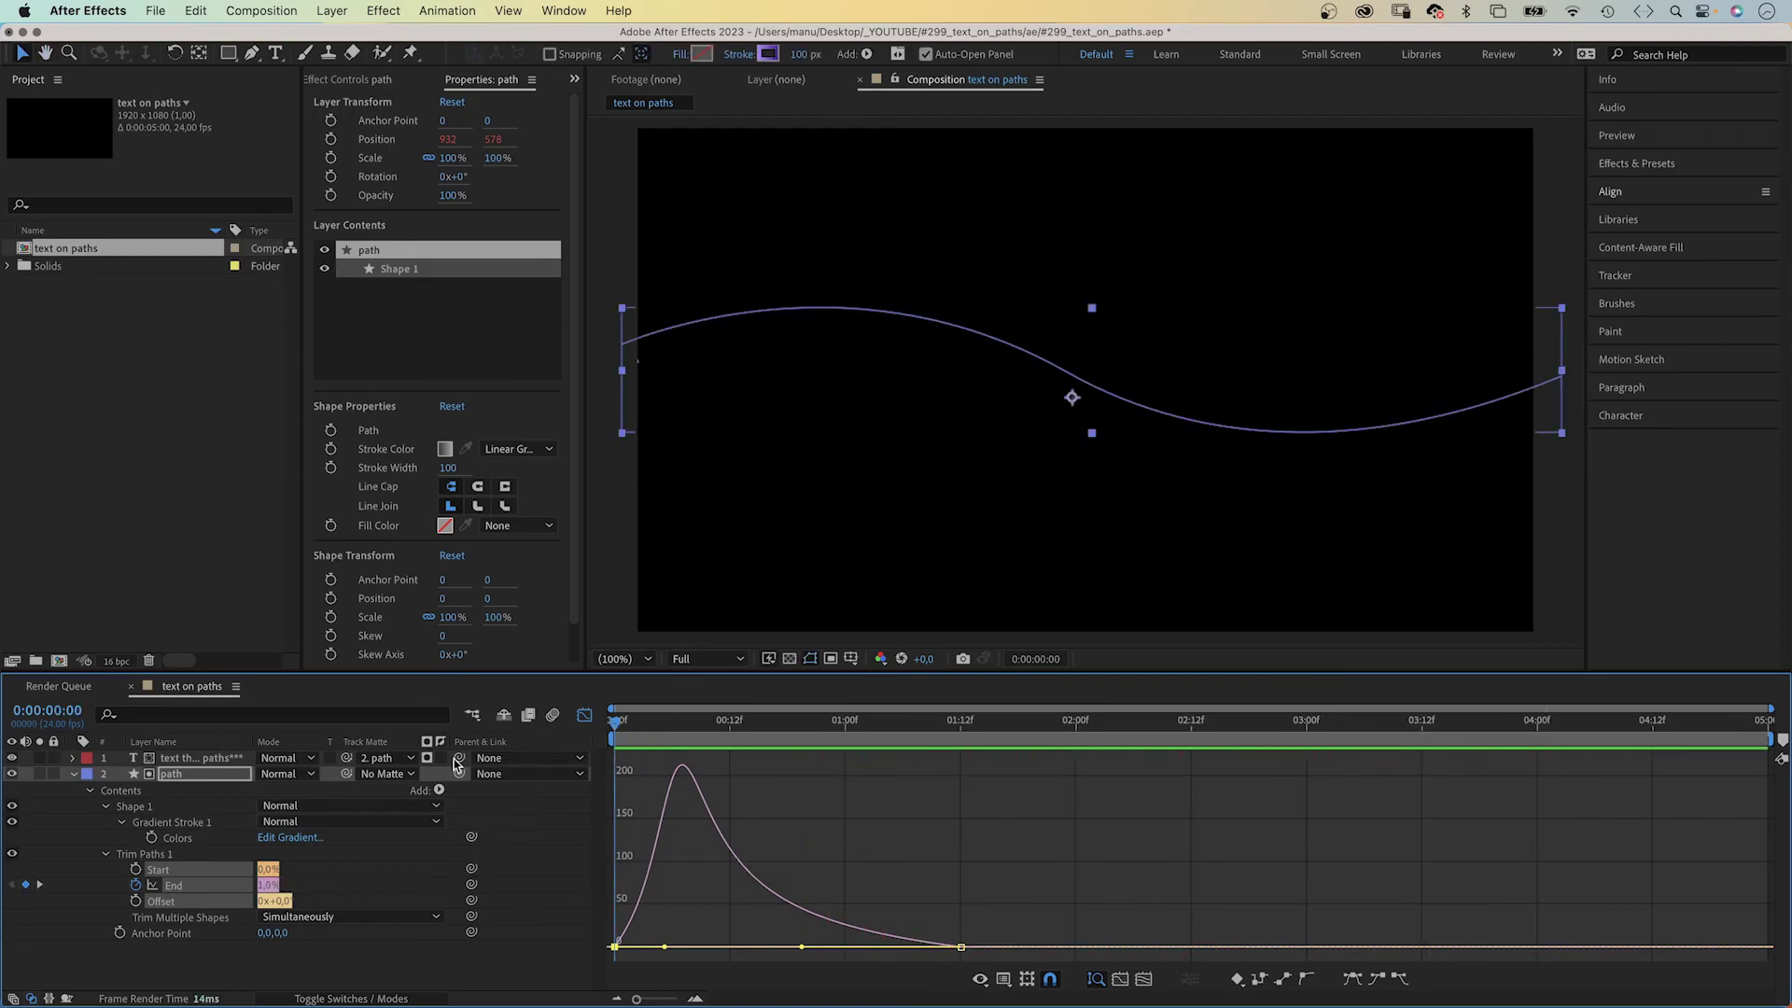
Step: Collapse the path layer and set a Mask Path keyframe for the text layer's Mask 1 at the first frame
{"action": "left_click", "coordinate": [75, 774]}
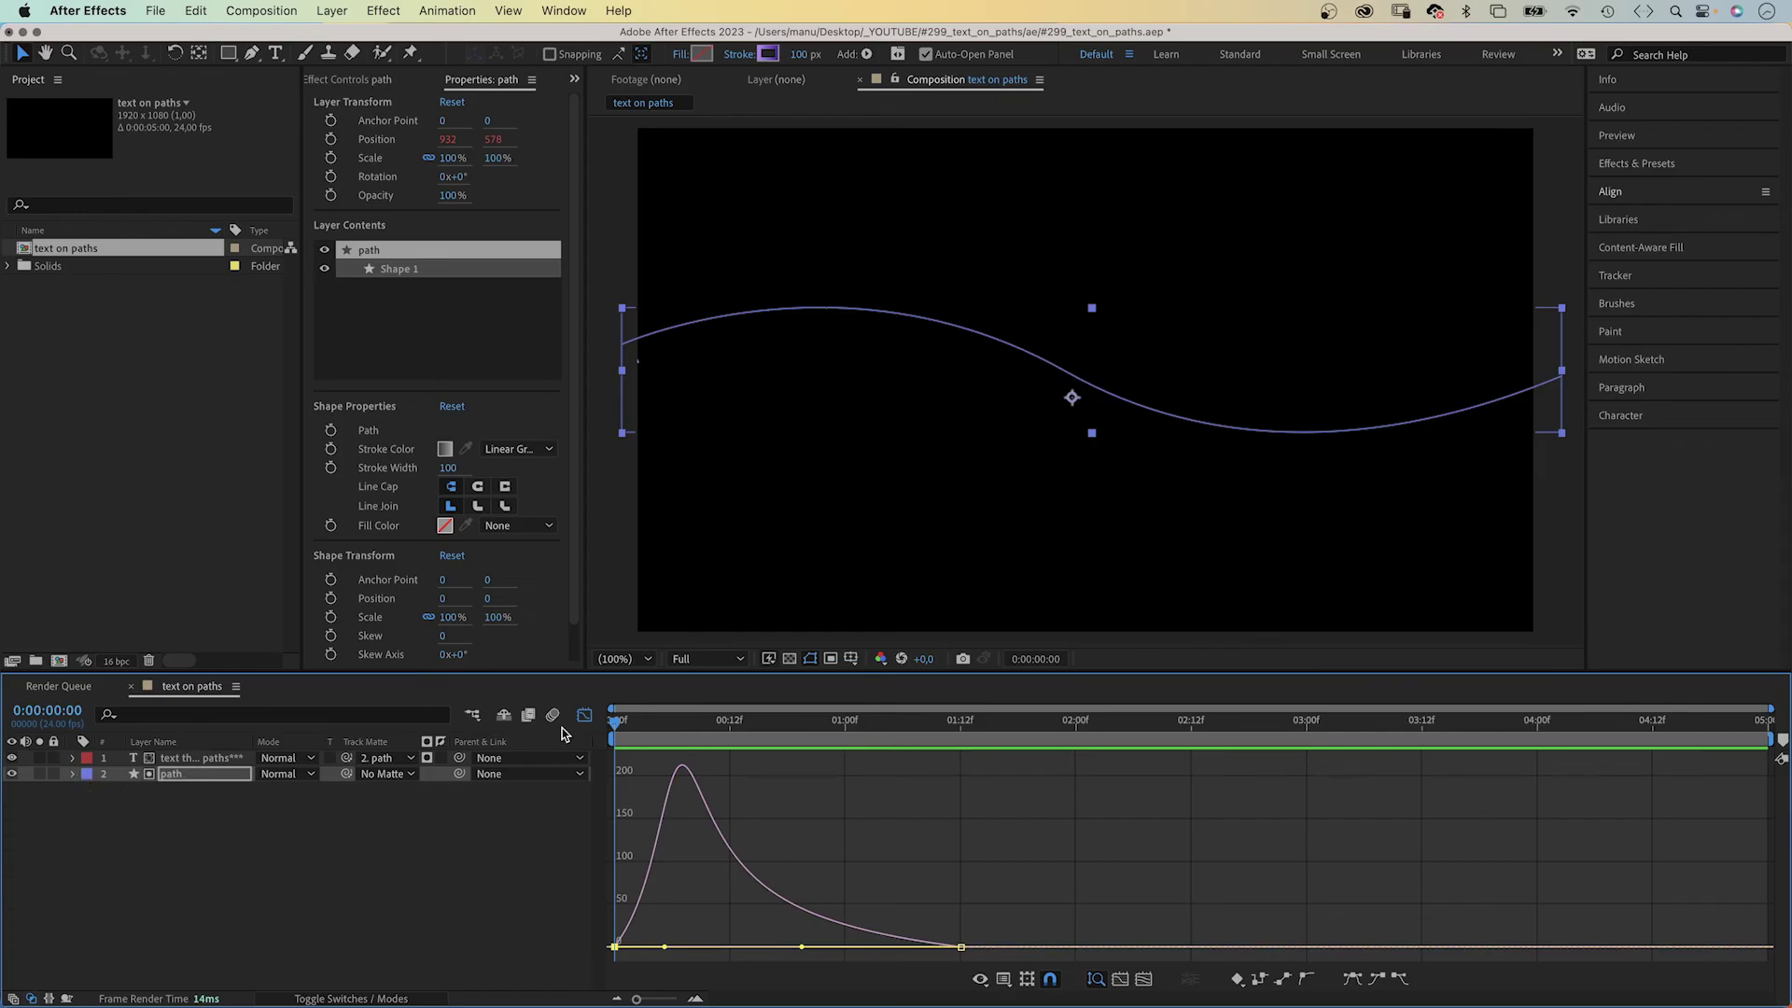
{"action": "left_click", "coordinate": [174, 760]}
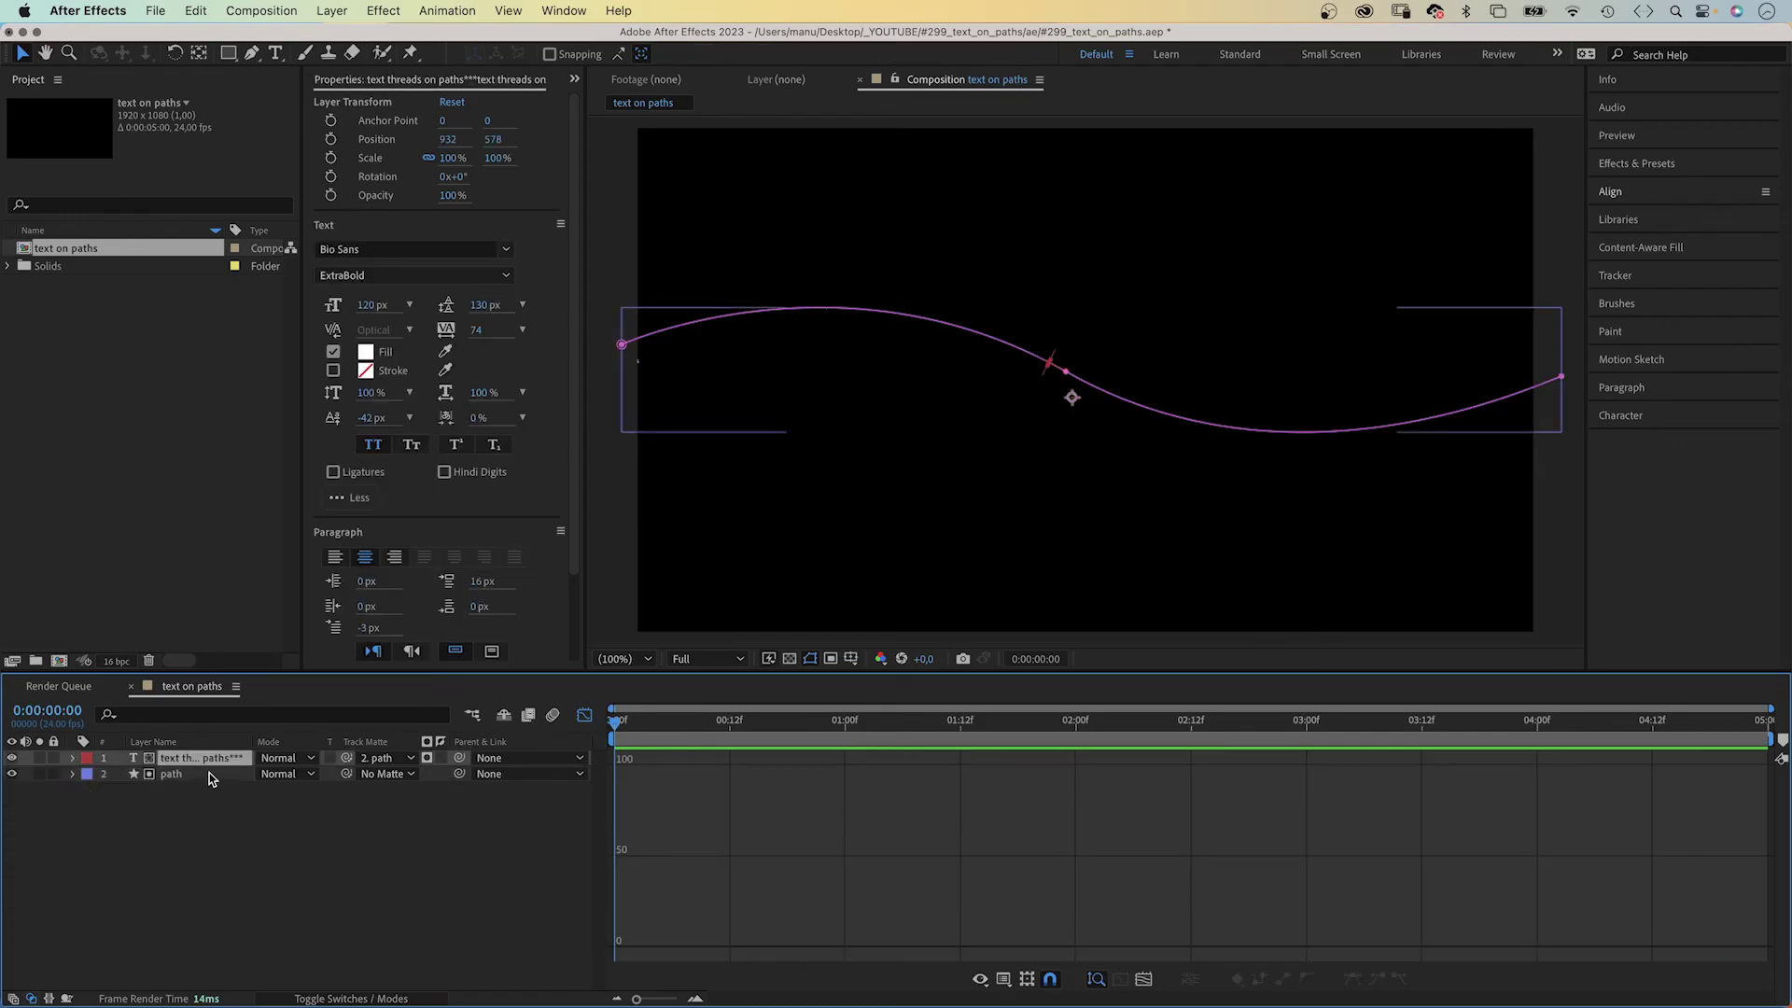
{"action": "key", "text": "m"}
{"action": "left_click", "coordinate": [585, 716]}
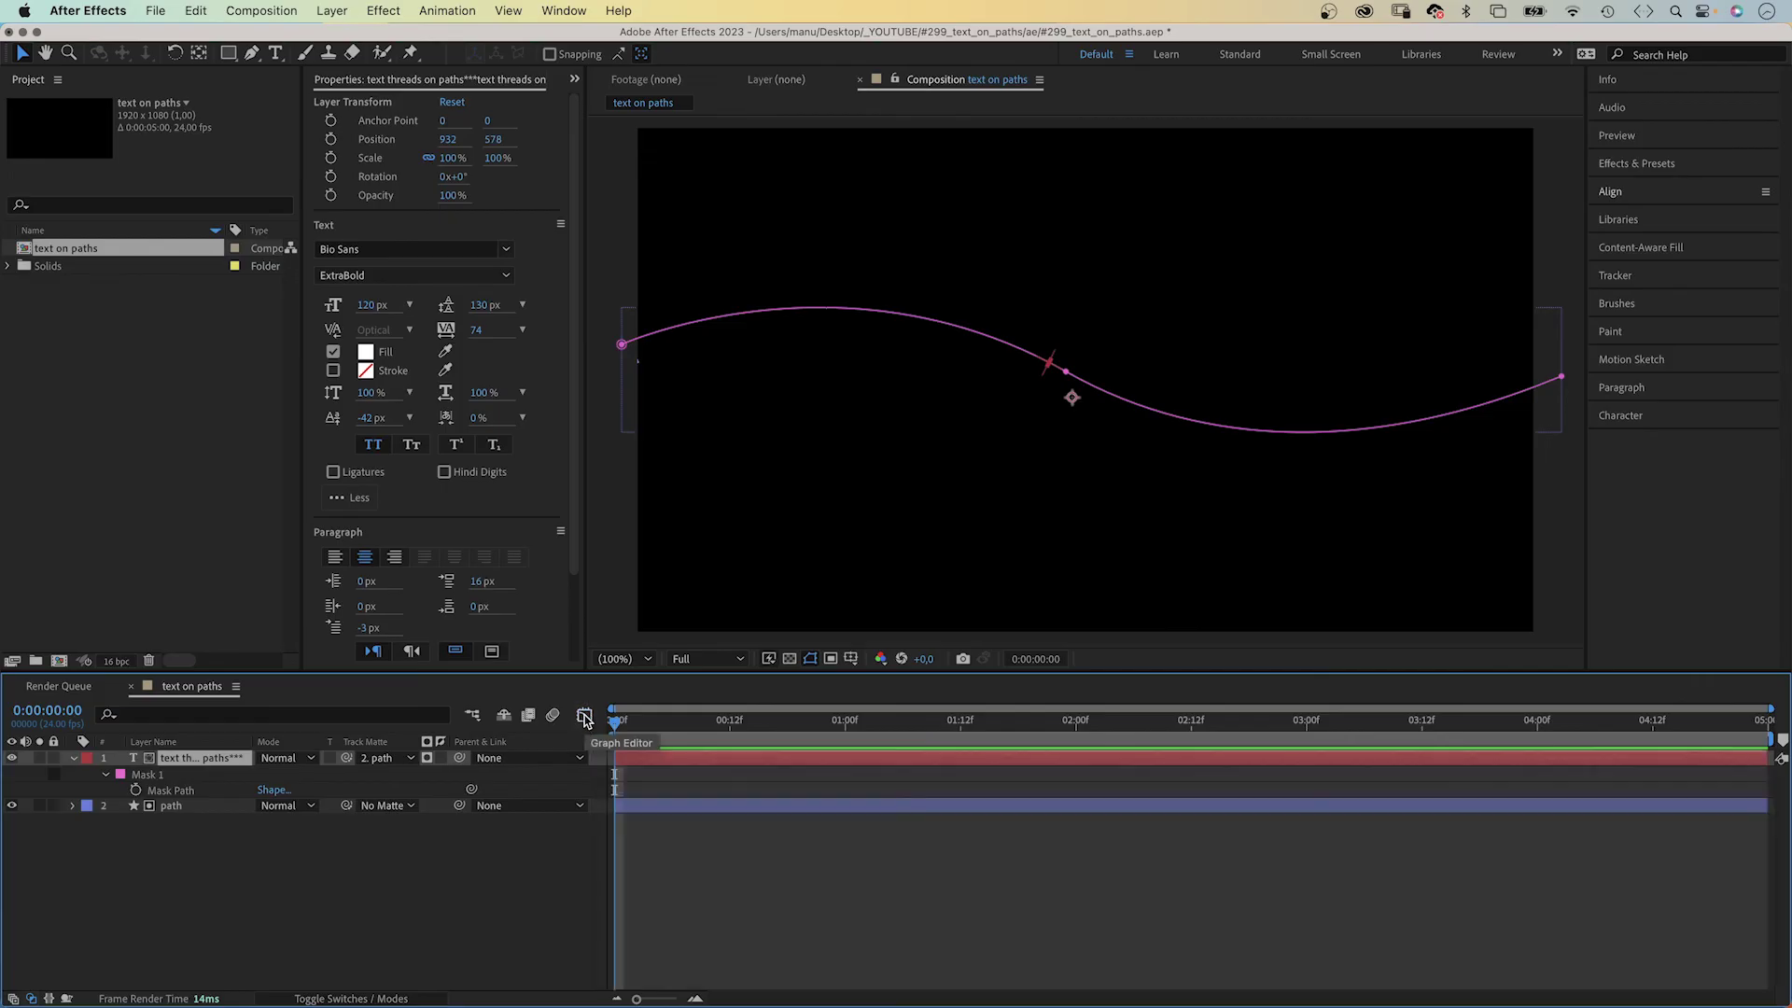
{"action": "left_click", "coordinate": [134, 792]}
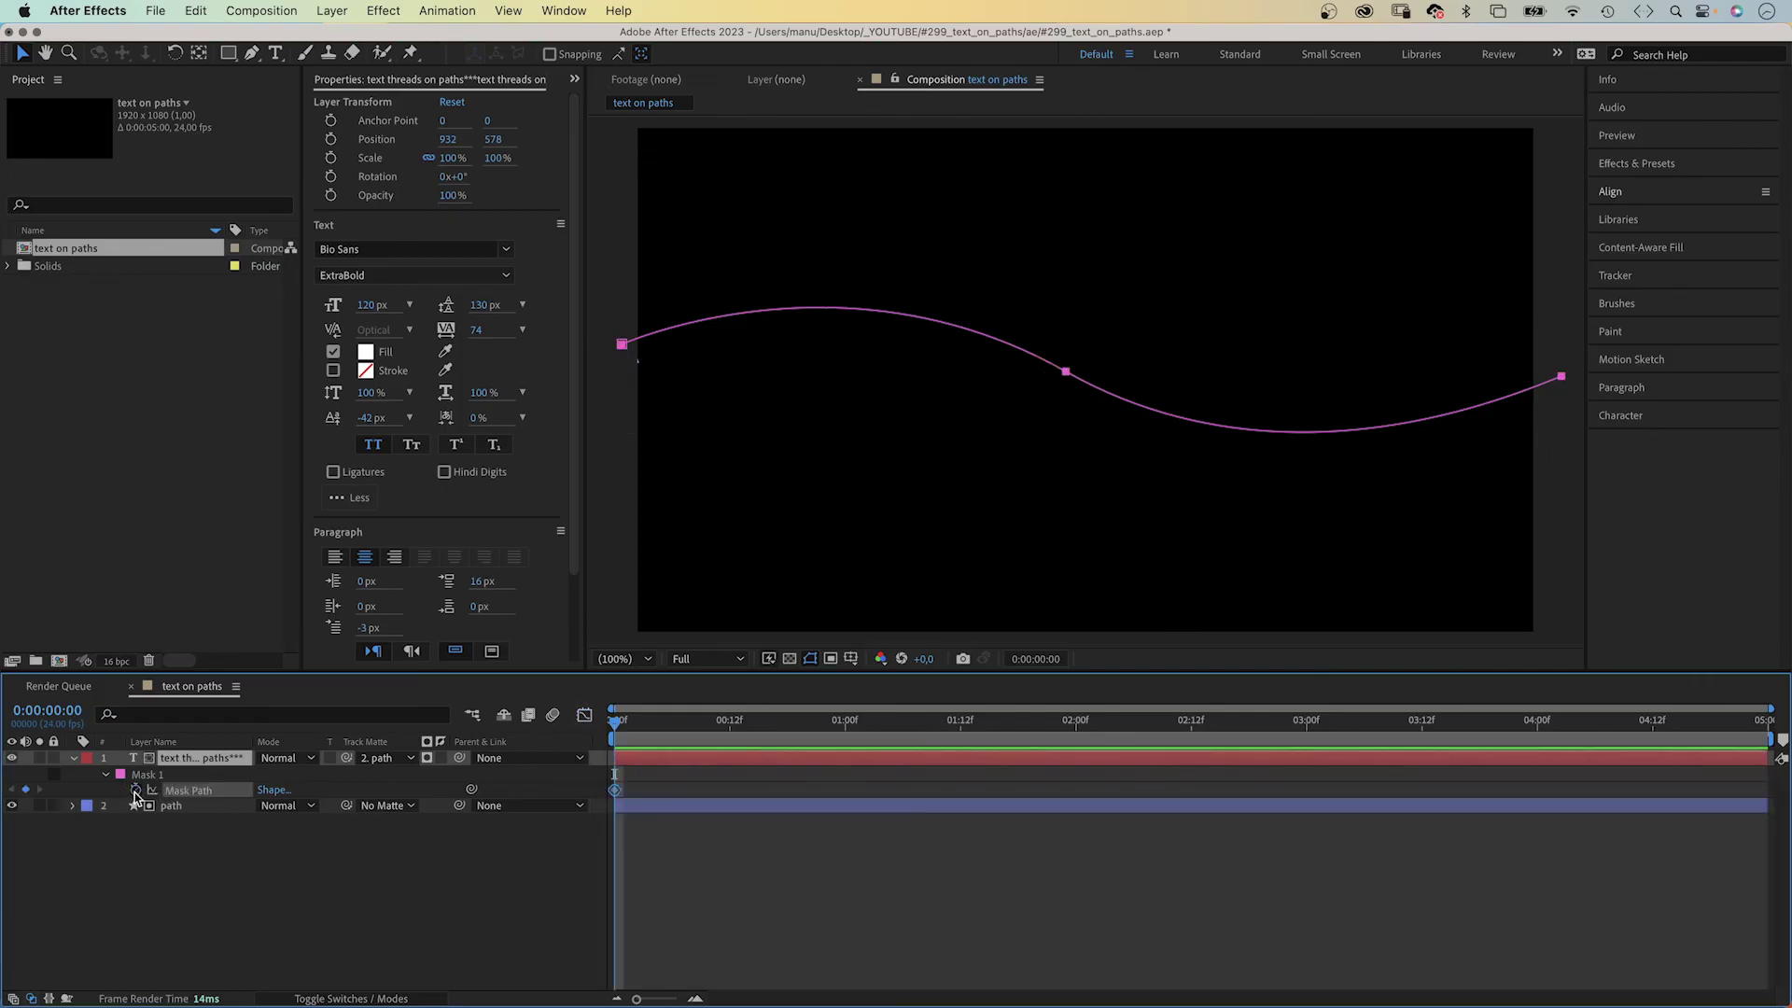
Step: At 0:00:04:23, reshape the text mask into the opposite wave using its middle and end point handles, and preview the animation
{"action": "left_click", "coordinate": [665, 737]}
{"action": "left_click_drag", "start_coordinate": [664, 737], "coordinate": [1773, 818]}
{"action": "left_click_drag", "start_coordinate": [1213, 309], "coordinate": [895, 458]}
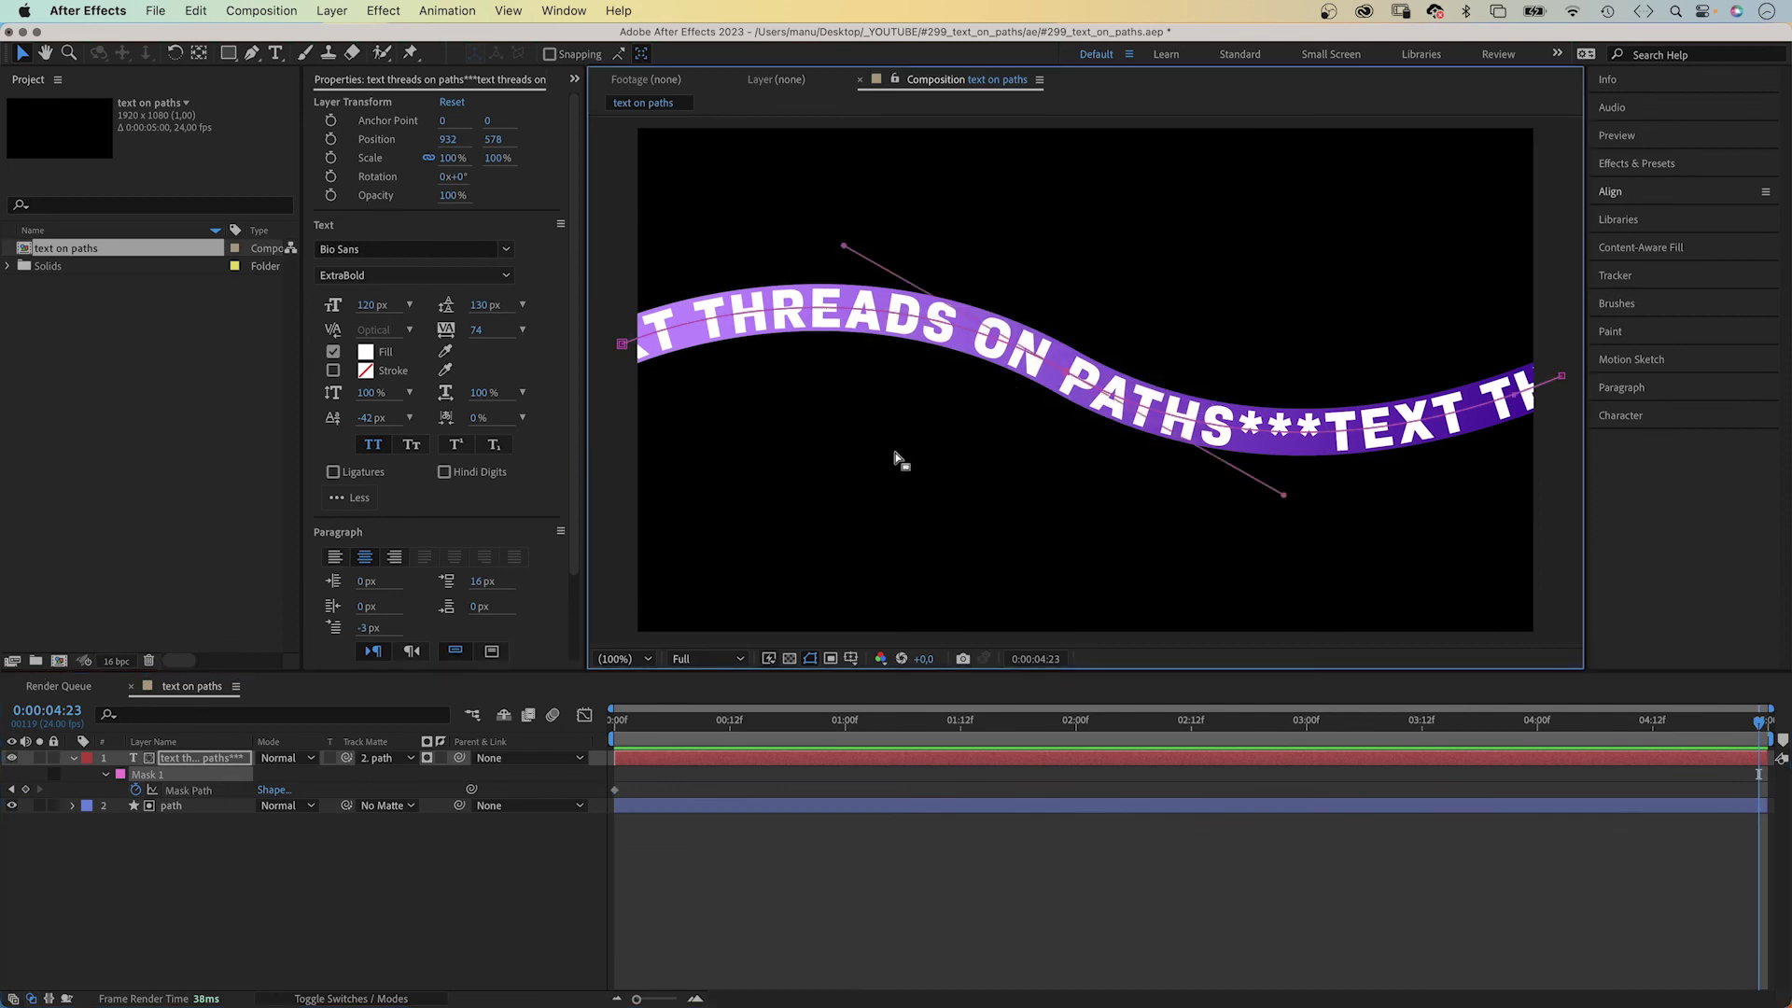
{"action": "left_click_drag", "start_coordinate": [1284, 497], "coordinate": [1354, 271]}
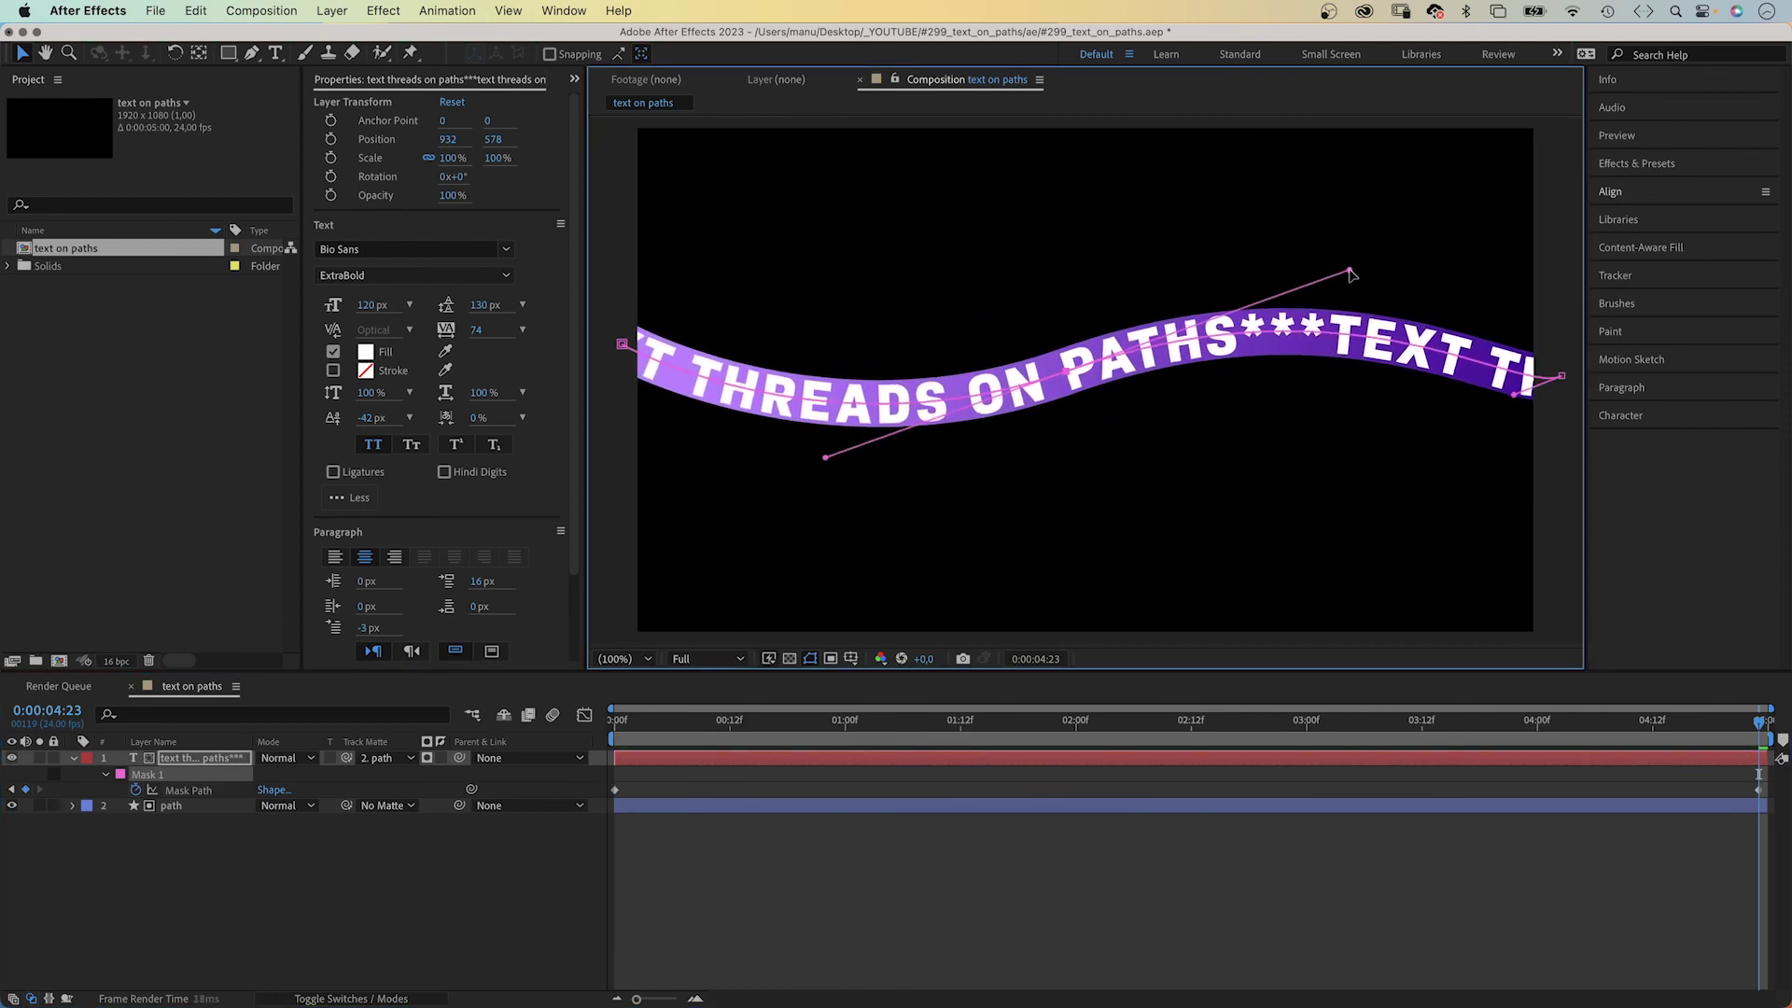
{"action": "left_click_drag", "start_coordinate": [1516, 396], "coordinate": [1497, 357]}
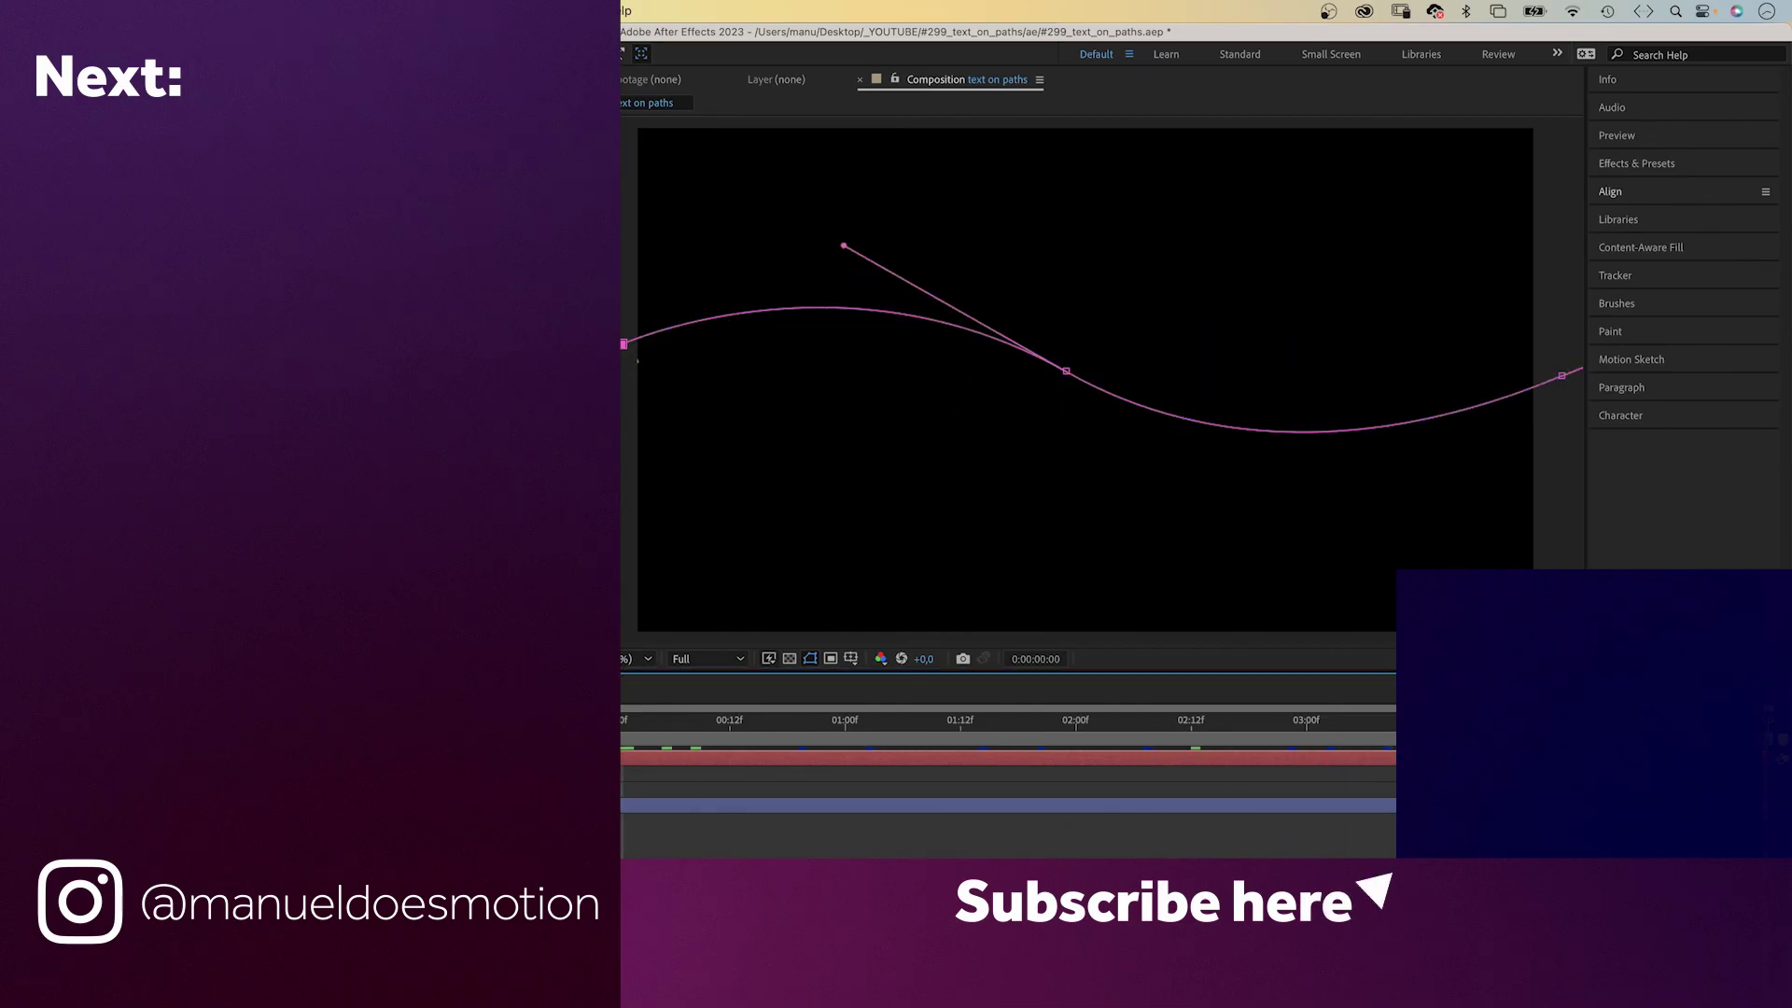
{"action": "key", "text": "space"}
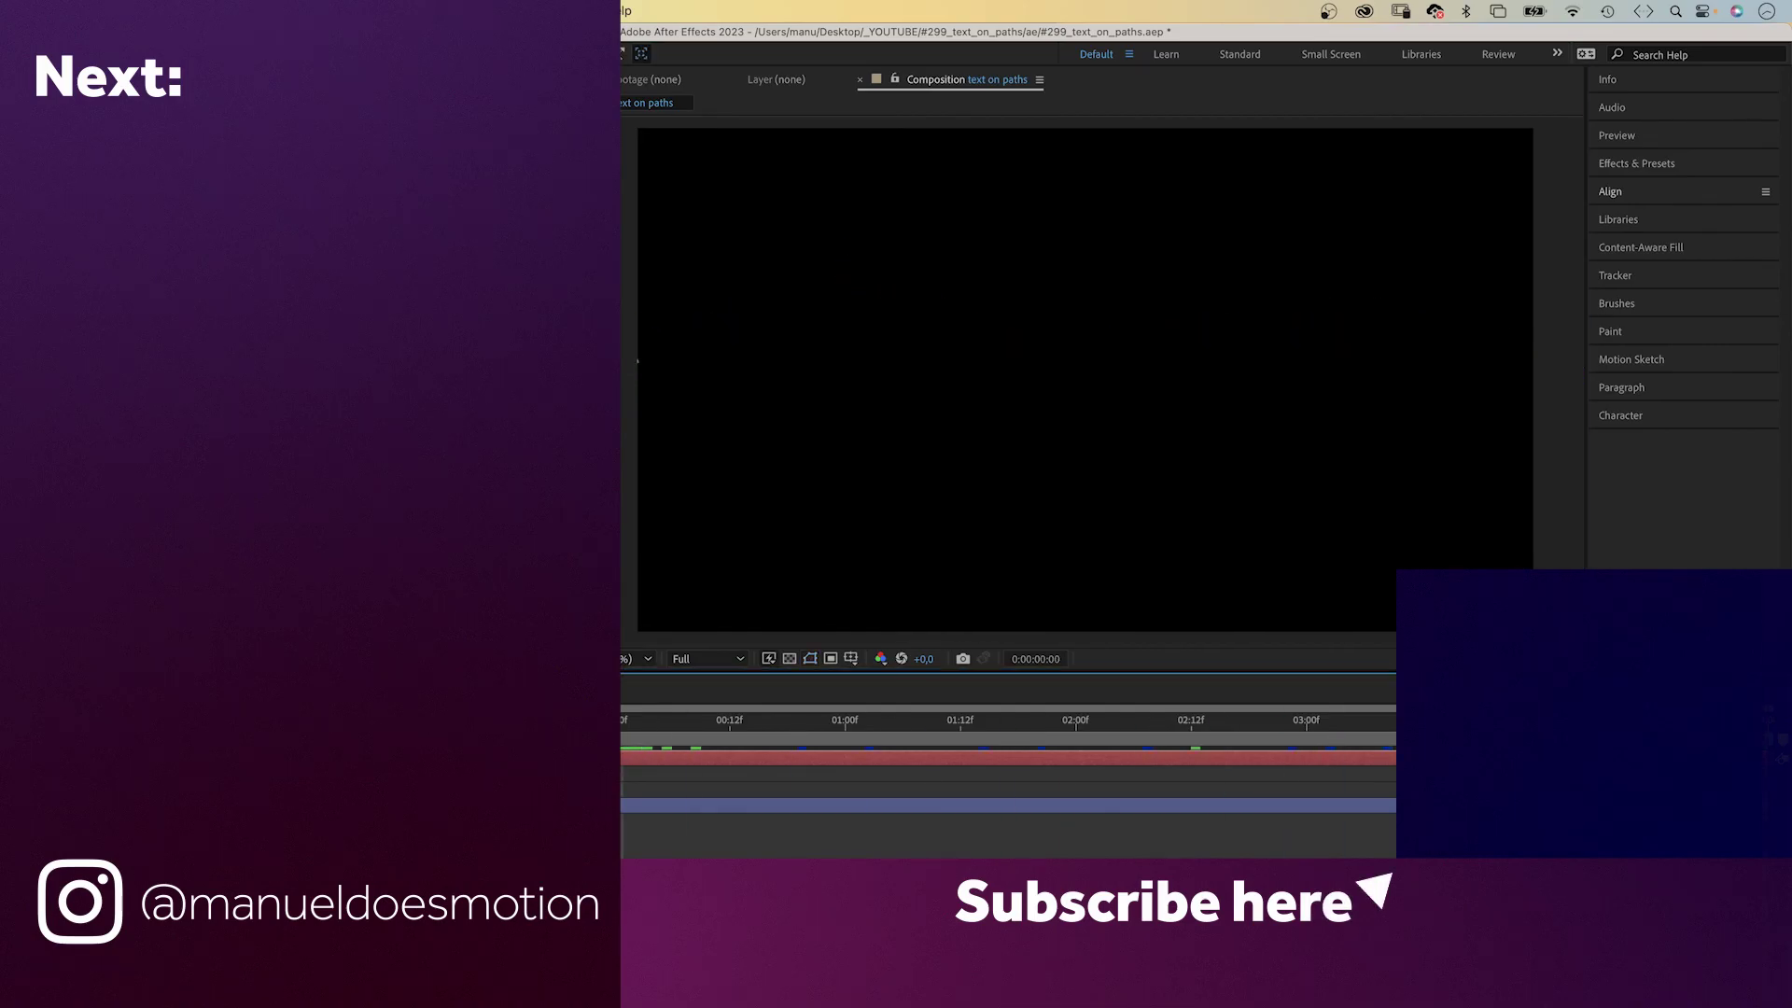